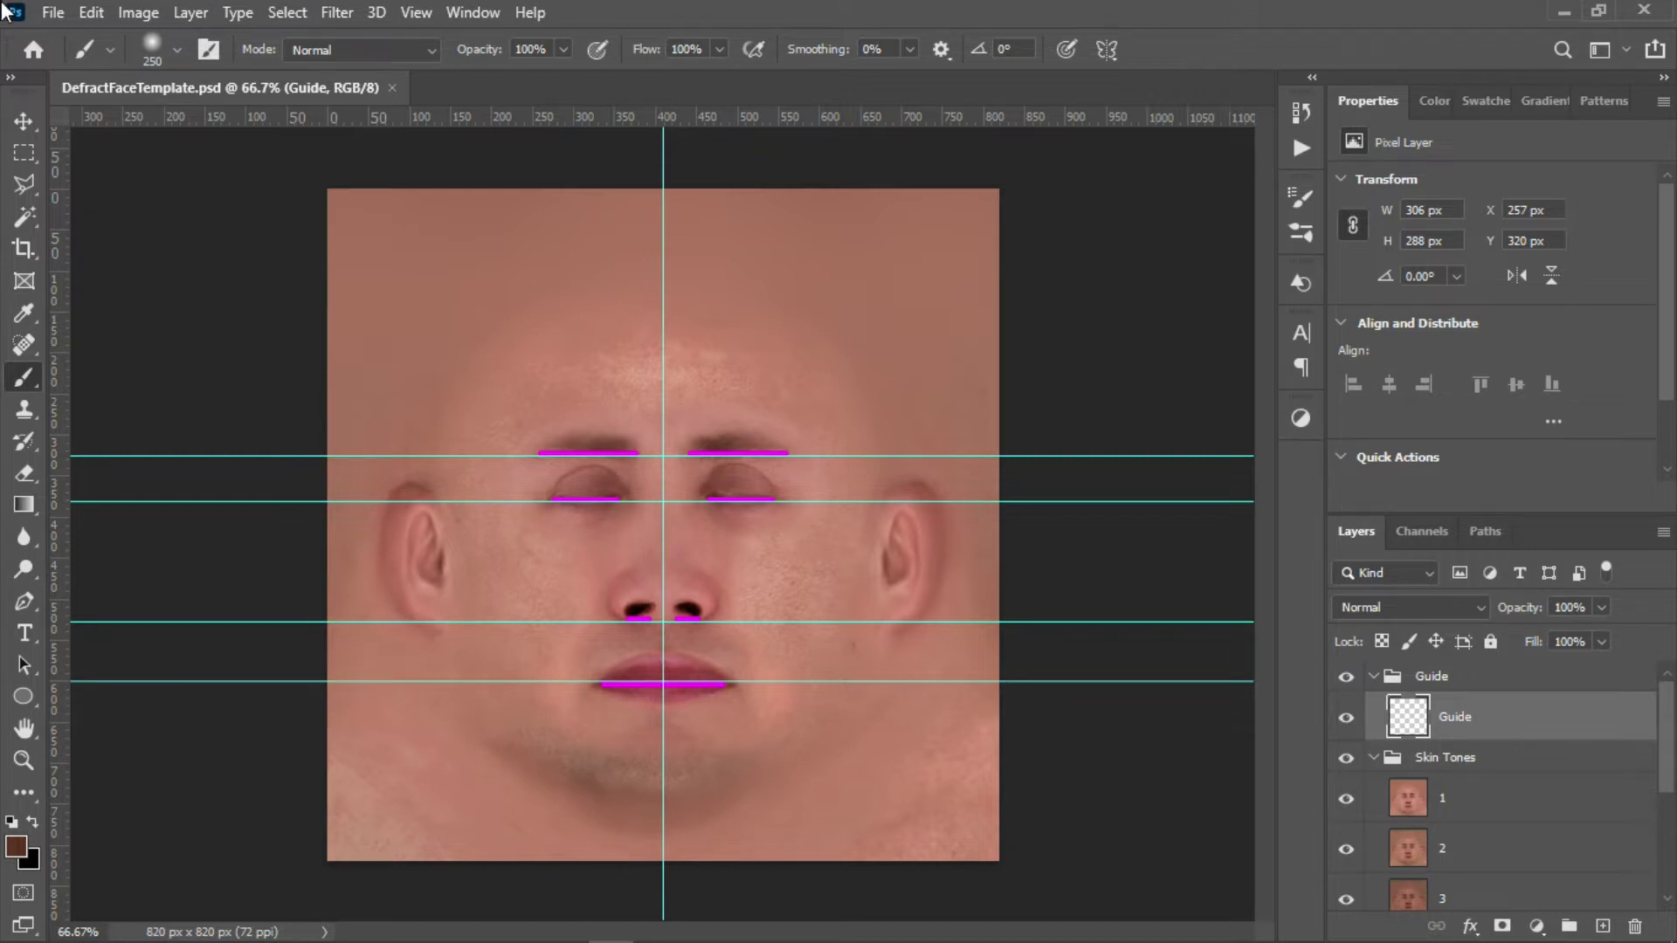
# Create a new 2160 × 2160 px document from the Custom recent preset
pyautogui.click(48, 12)
pyautogui.click(66, 37)
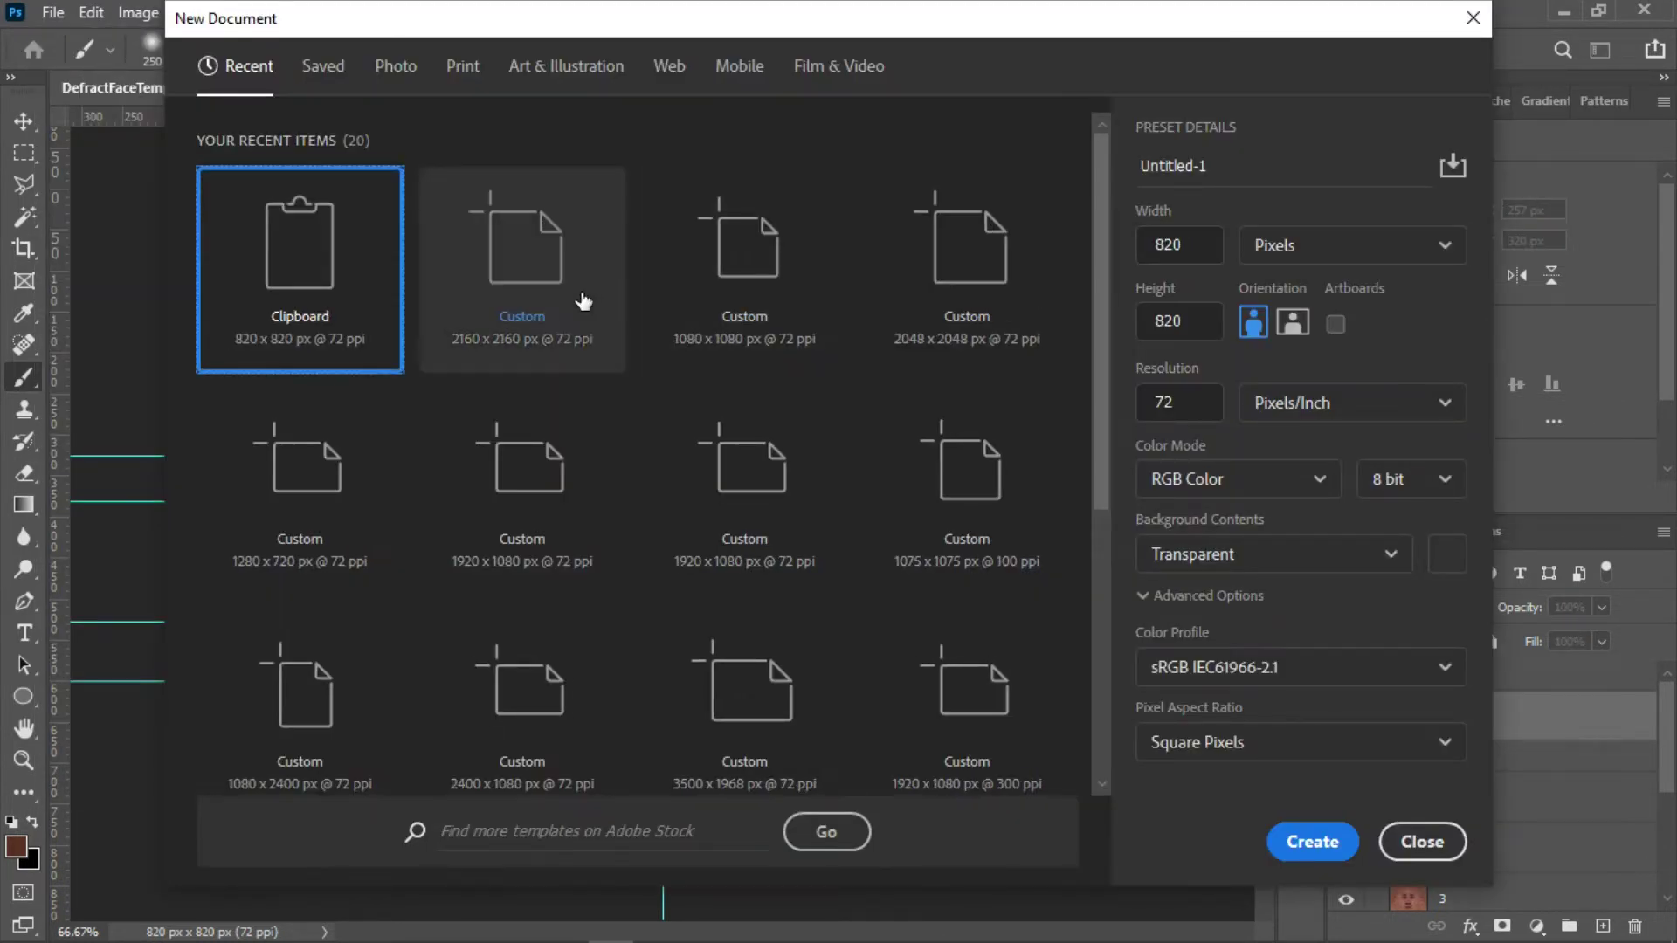
pyautogui.click(580, 299)
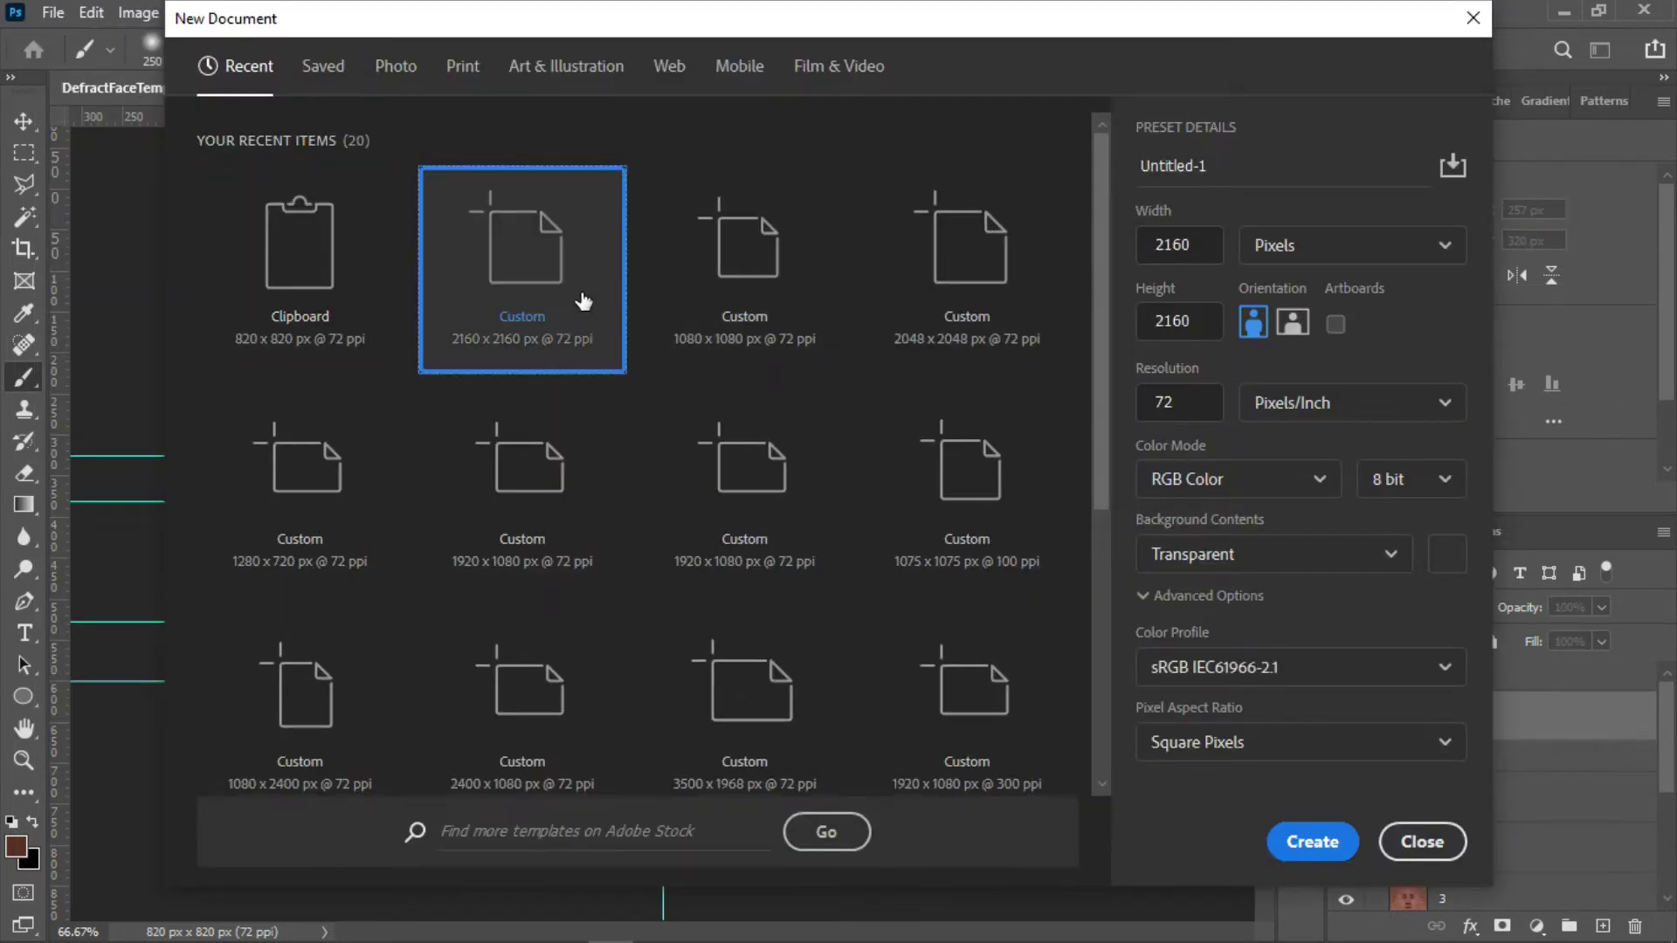
pyautogui.click(1316, 838)
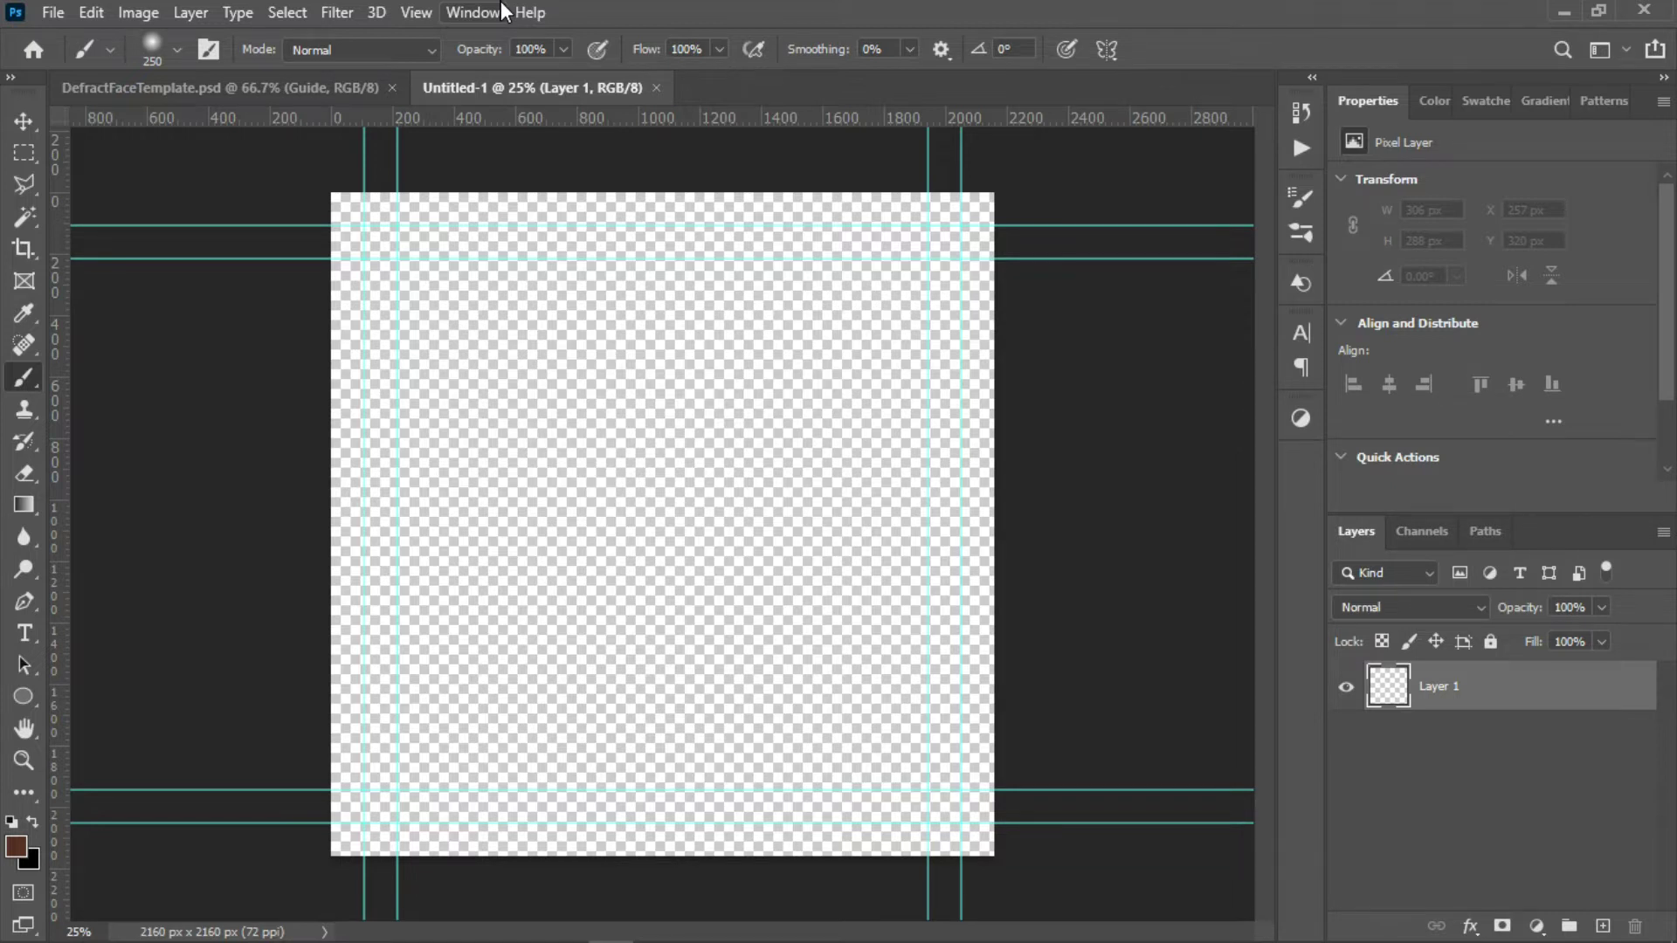
# Copy the template's Guide and 1 layers into the Untitled-1 document
pyautogui.click(159, 98)
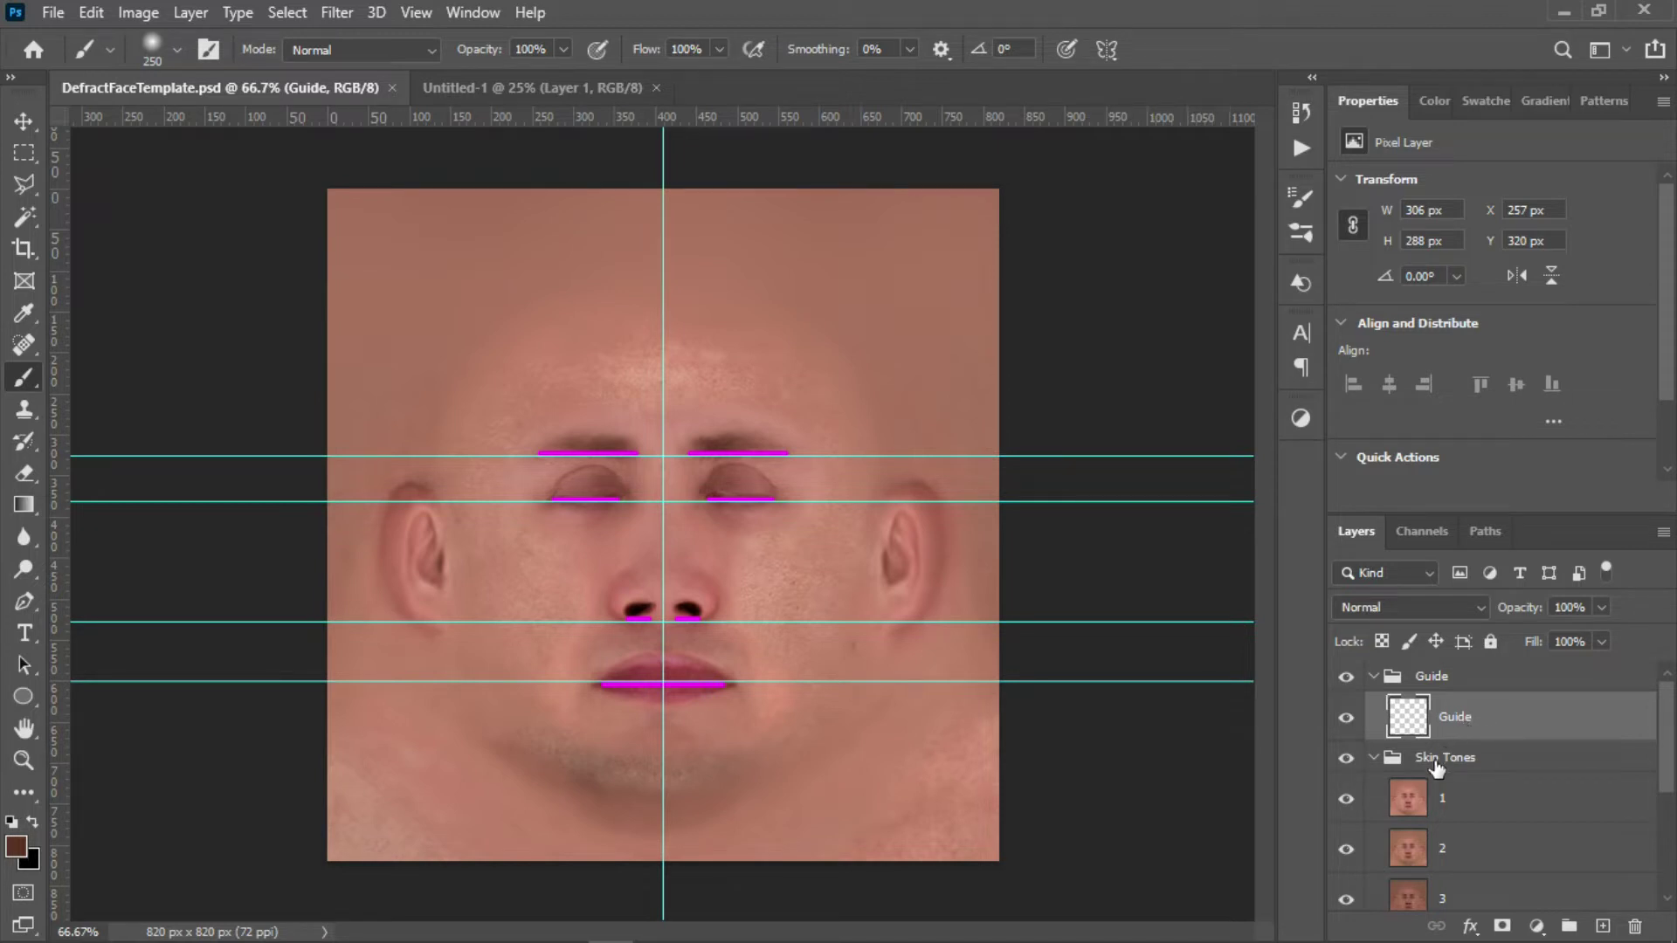
pyautogui.click(1438, 802)
pyautogui.keyDown('ctrl'); pyautogui.click(1439, 802); pyautogui.keyUp('ctrl')
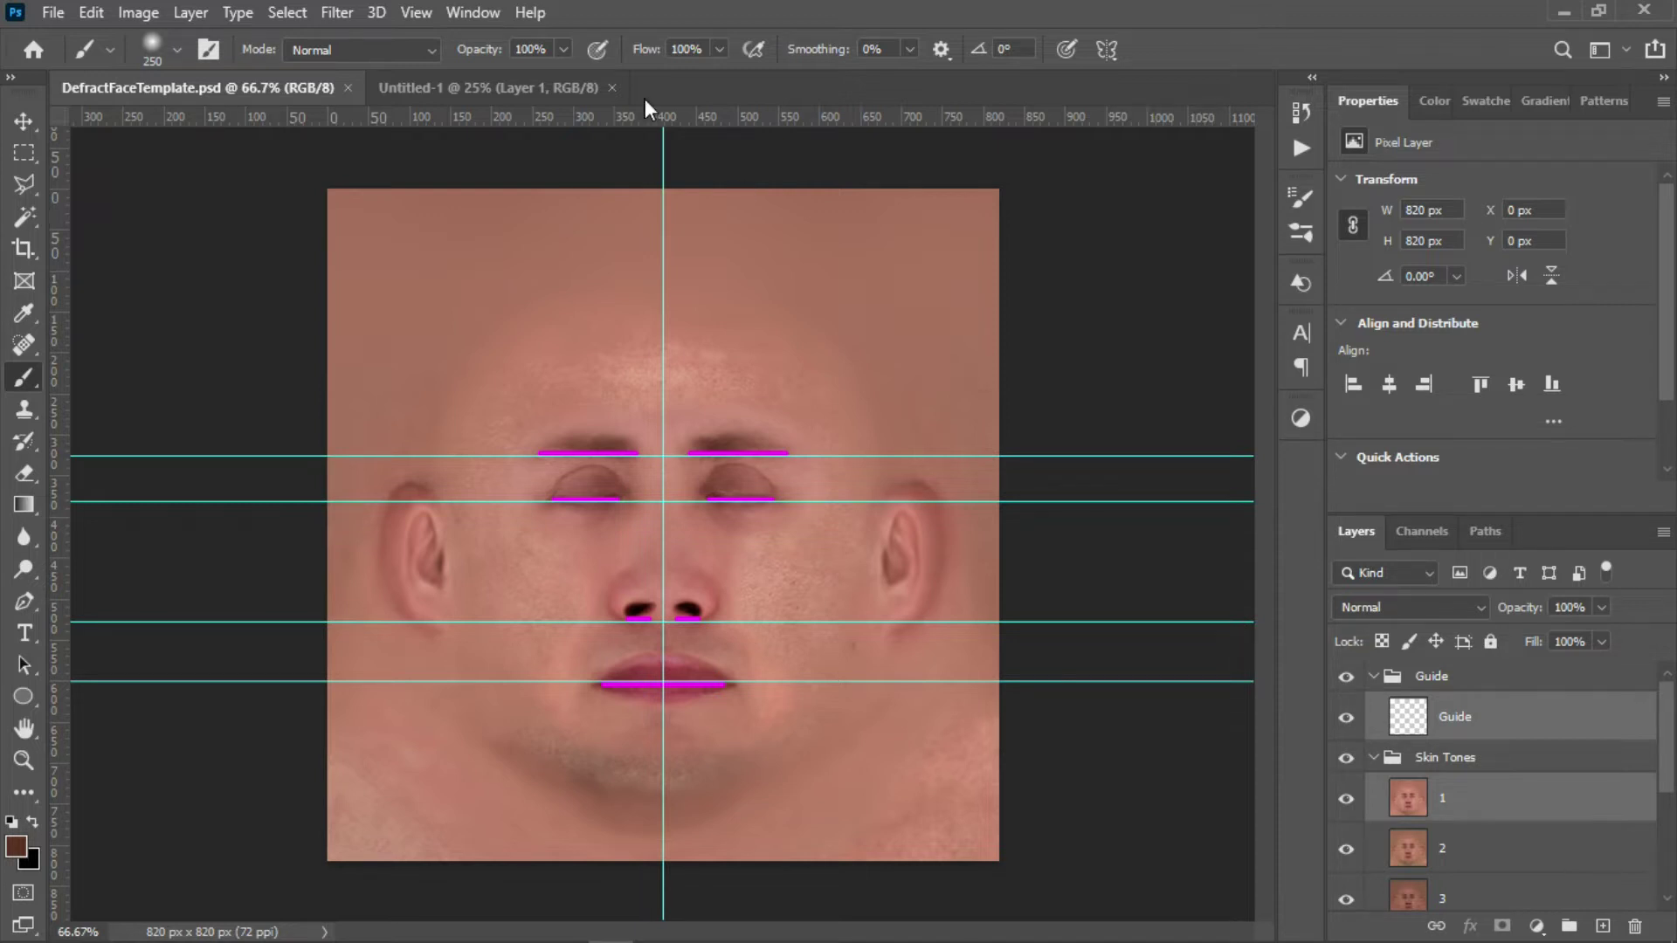
pyautogui.click(529, 84)
pyautogui.moveTo(609, 510); pyautogui.dragTo(609, 510)
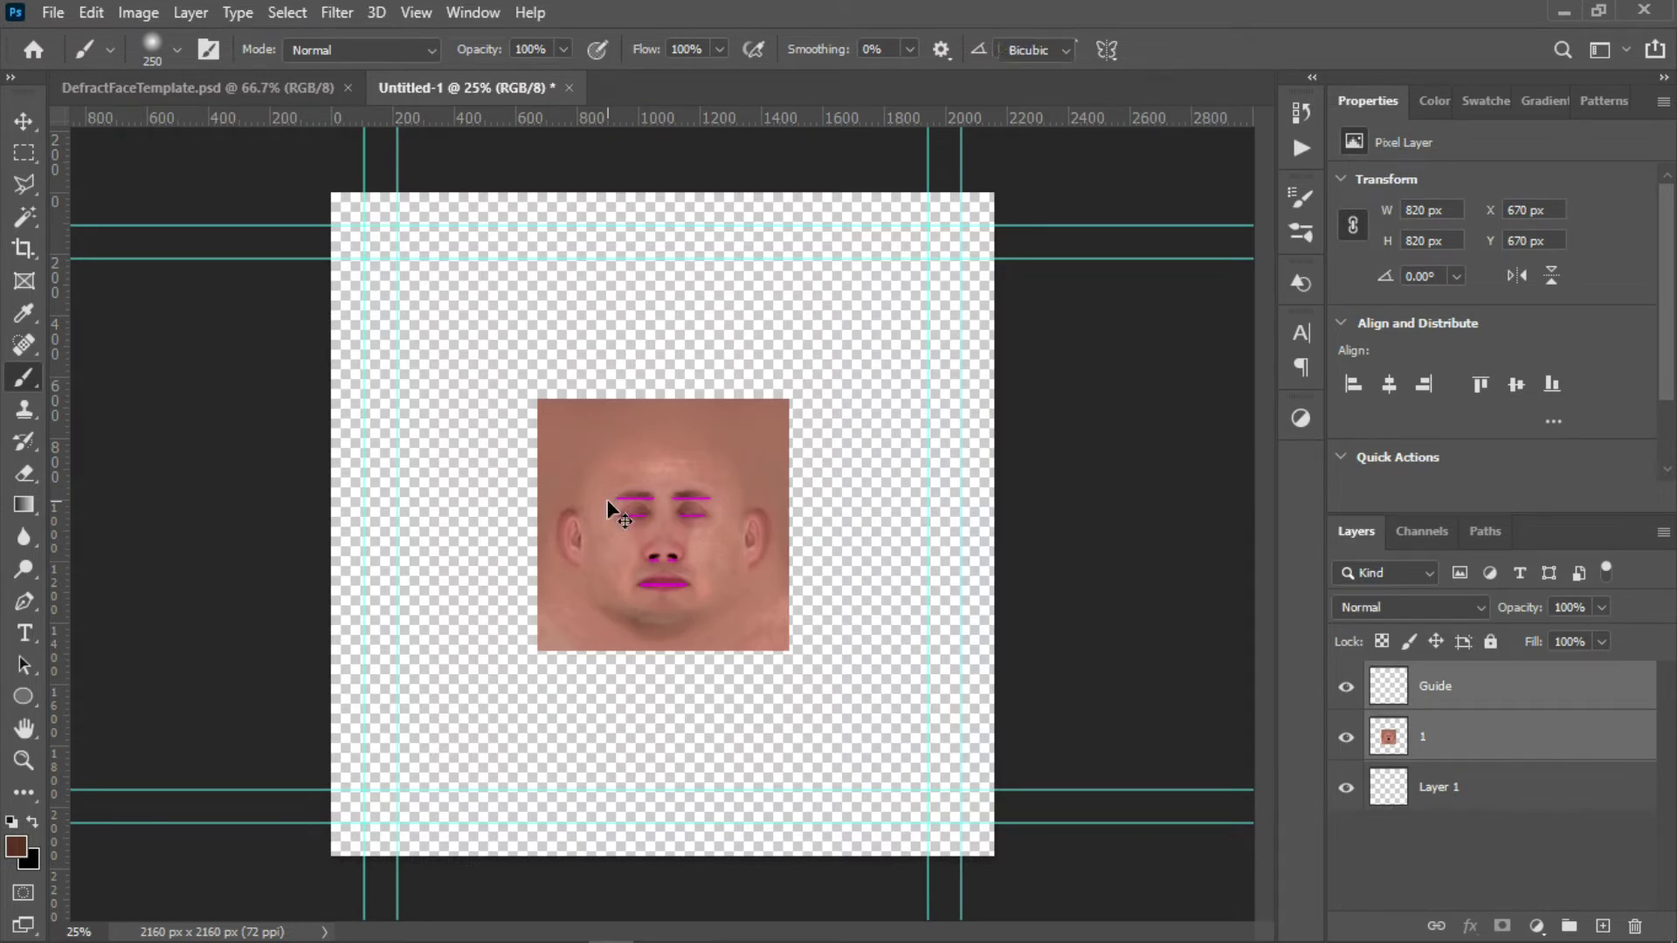
# Scale the copied layers to fill the canvas, delete layer 1, and hide the ruler guides
pyautogui.hotkey('ctrl', 't')
pyautogui.moveTo(537, 523); pyautogui.dragTo(330, 521)
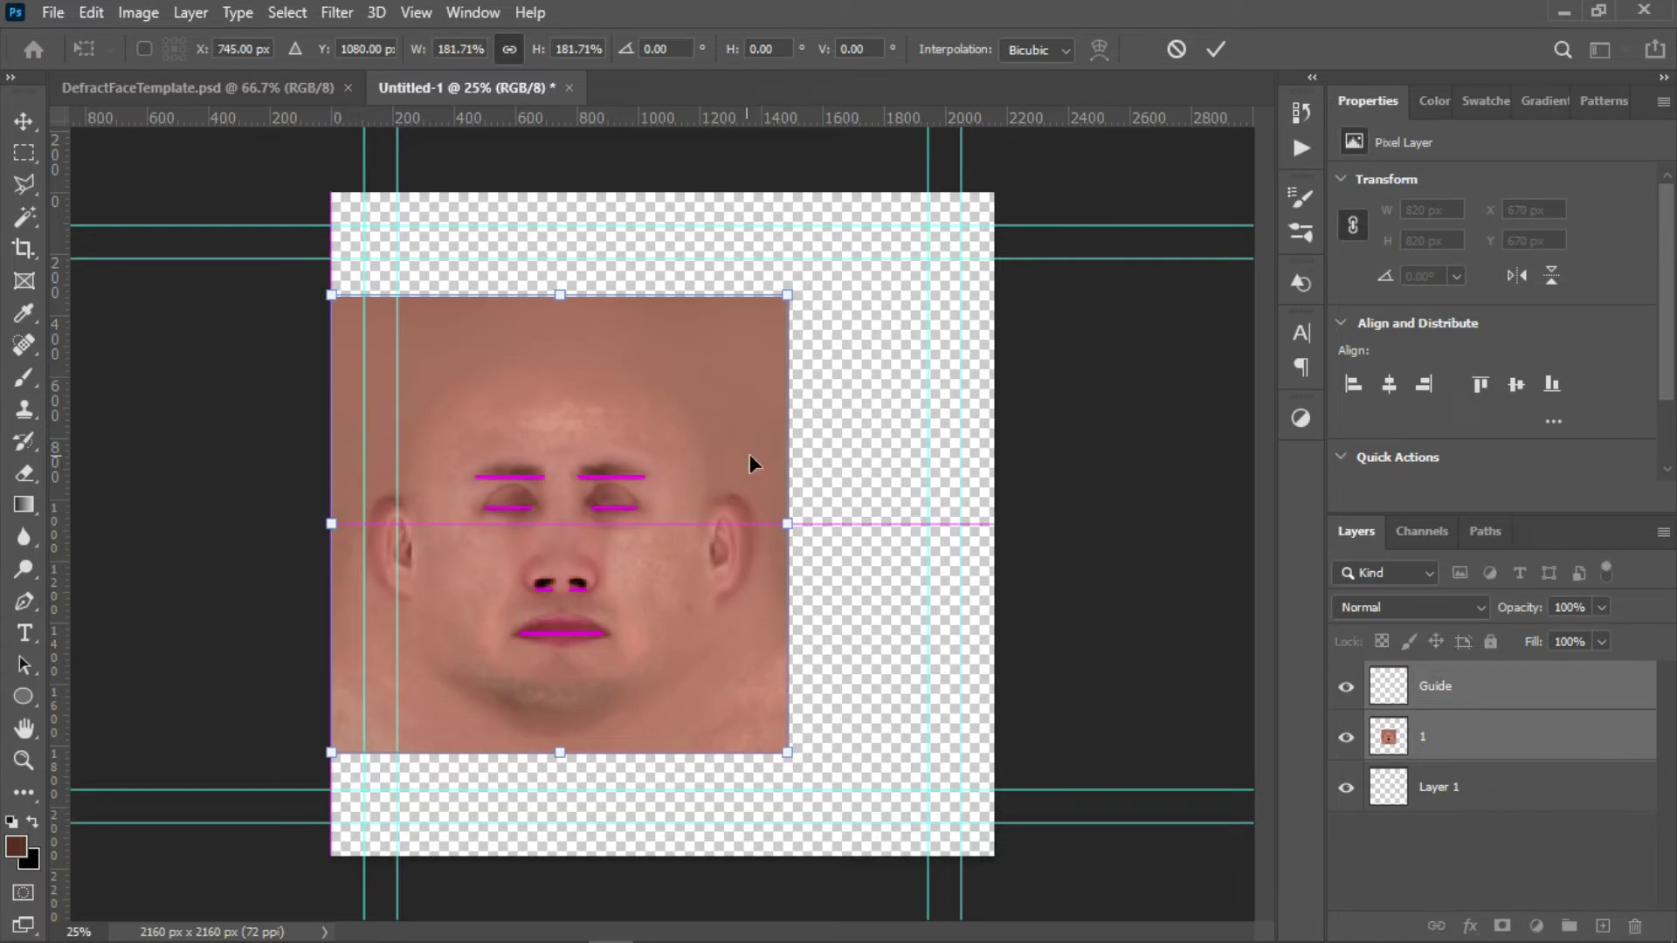
pyautogui.moveTo(787, 525)
pyautogui.mouseDown()
pyautogui.moveTo(917, 472)
pyautogui.moveTo(958, 490)
pyautogui.moveTo(977, 449)
pyautogui.moveTo(994, 455)
pyautogui.mouseUp()
pyautogui.press('Return')
pyautogui.press('Delete')
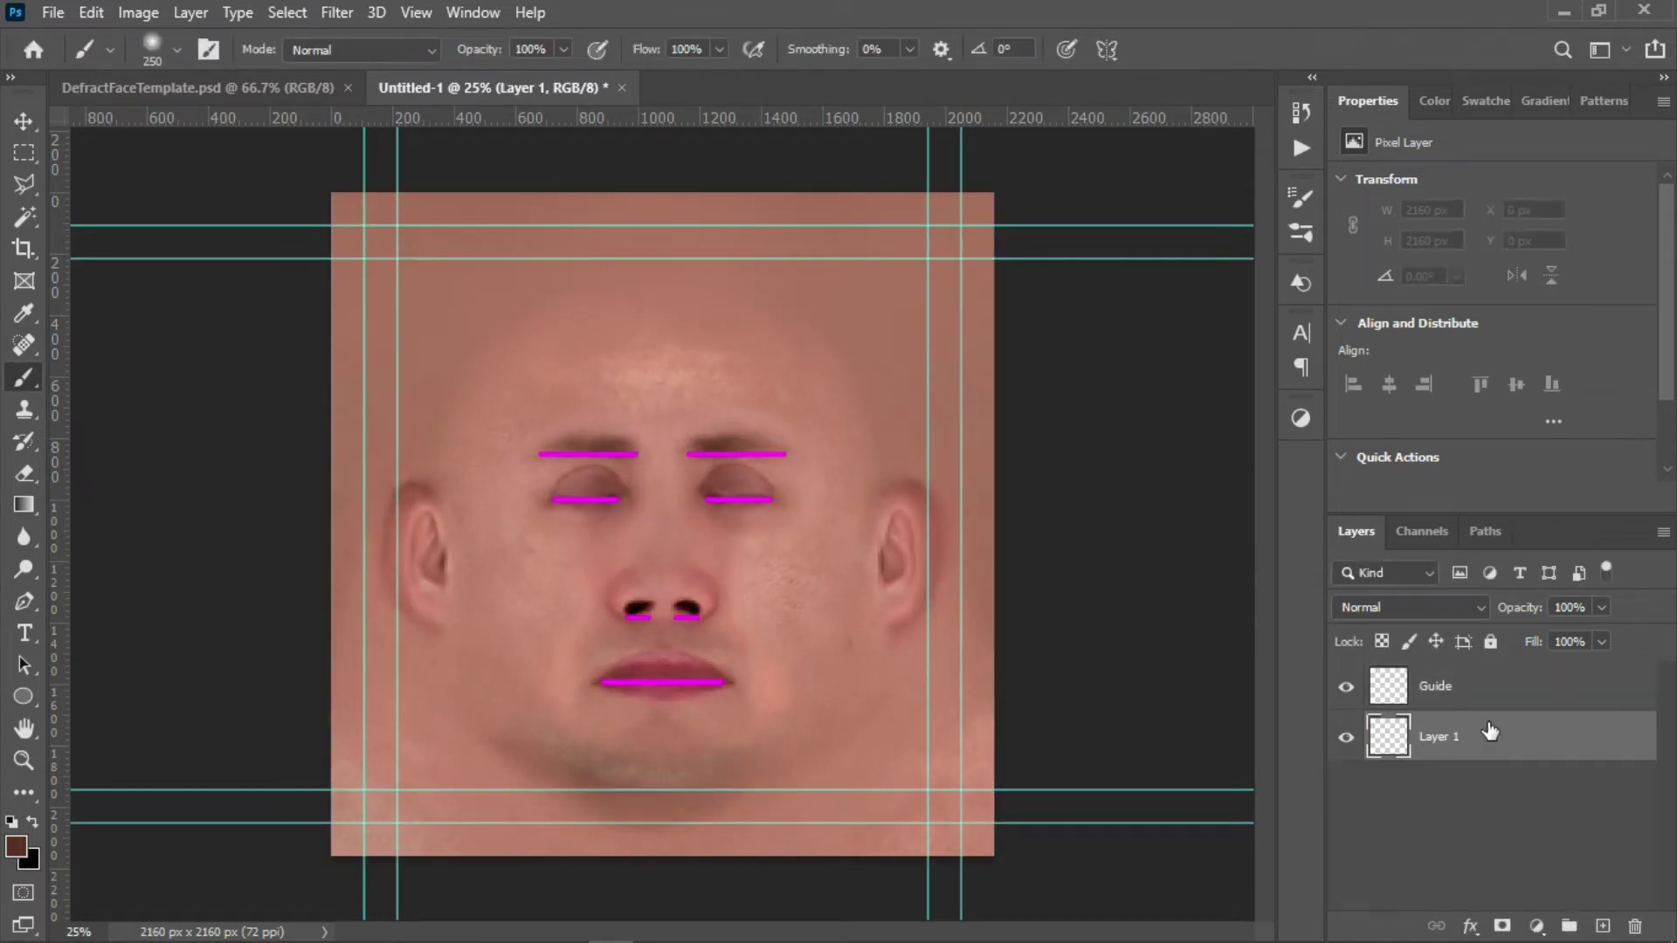
pyautogui.hotkey('ctrl', ';')
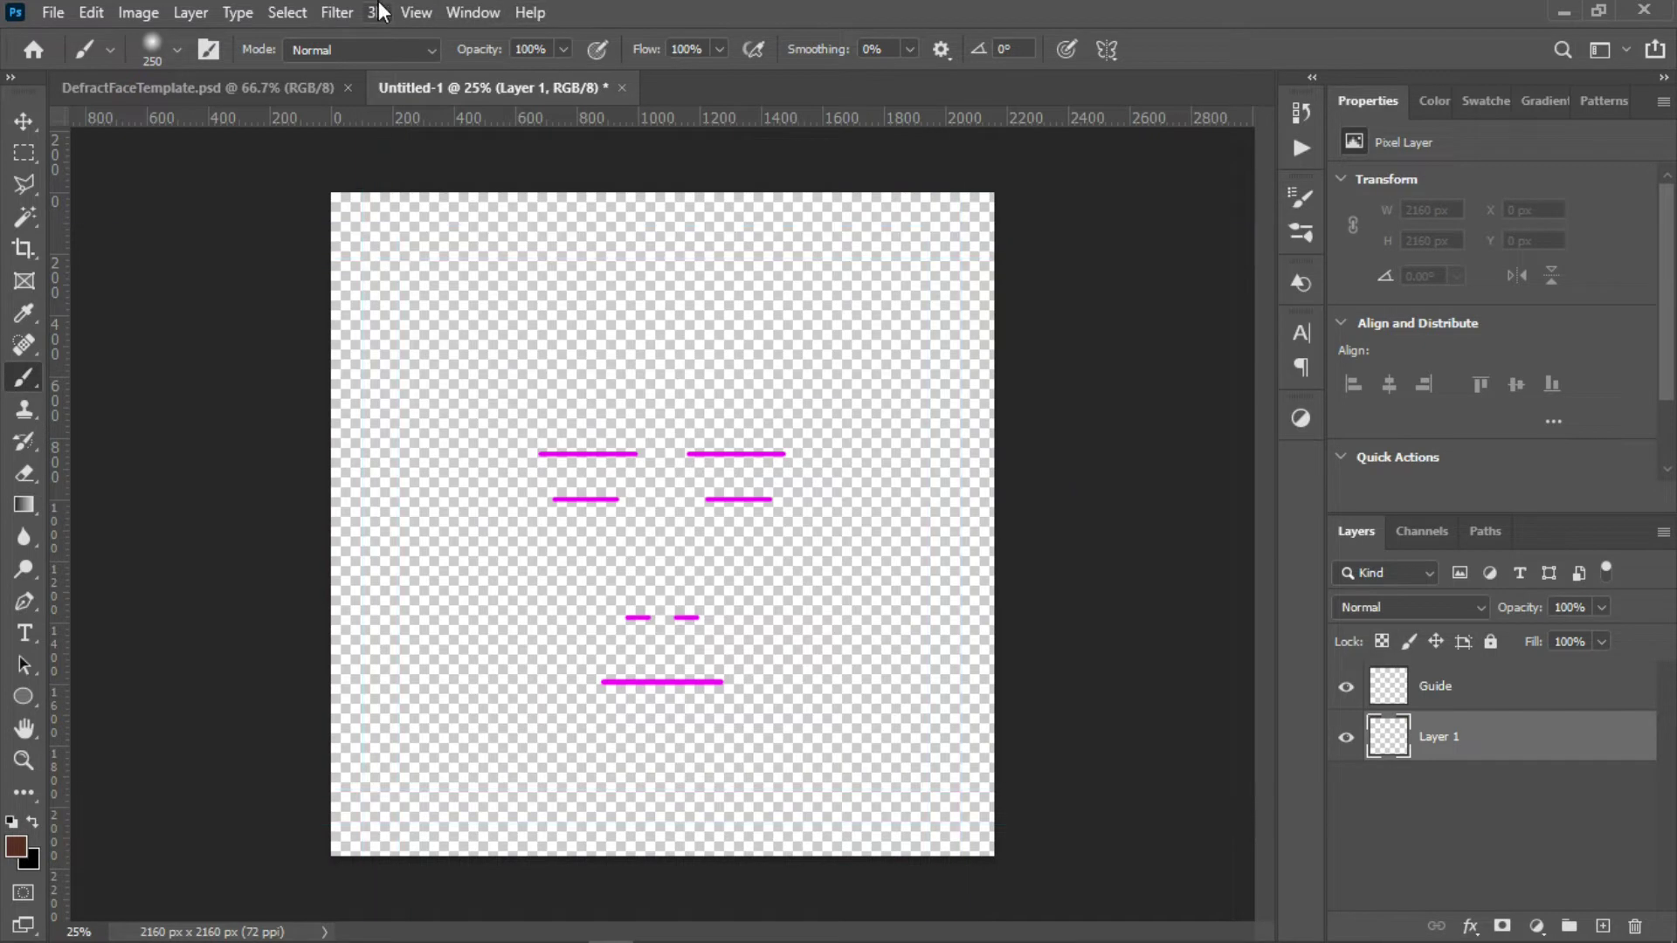
pyautogui.click(53, 12)
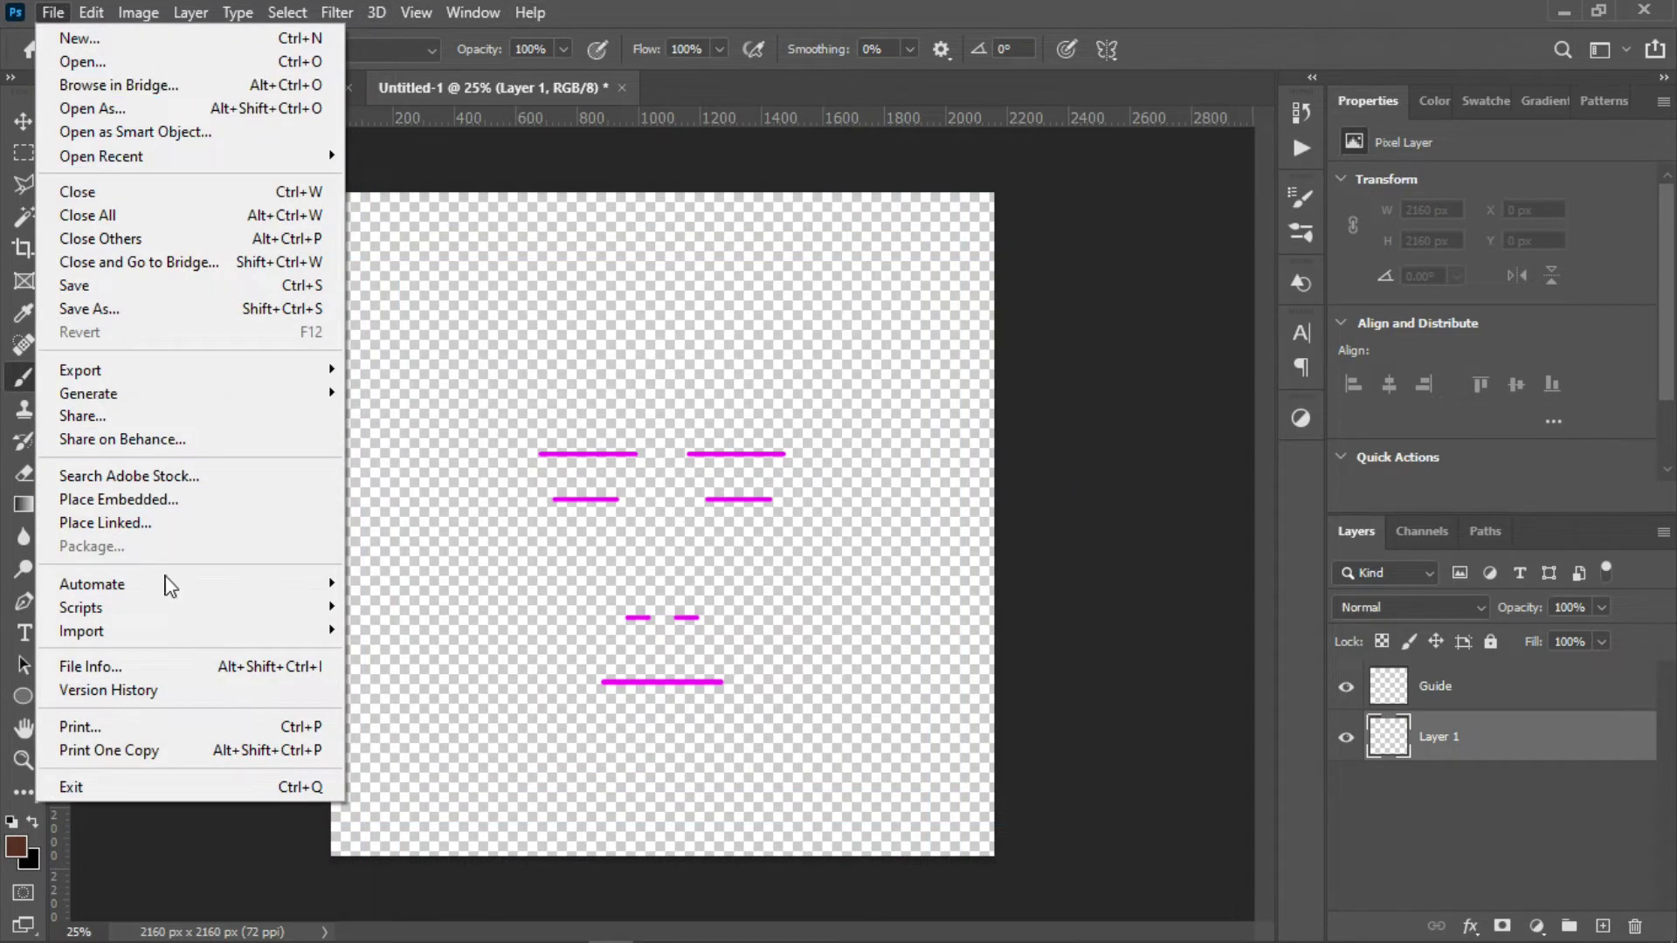
# Place the portrait JPG embedded, scaling and nudging it so the face matches the magenta marks
pyautogui.click(183, 505)
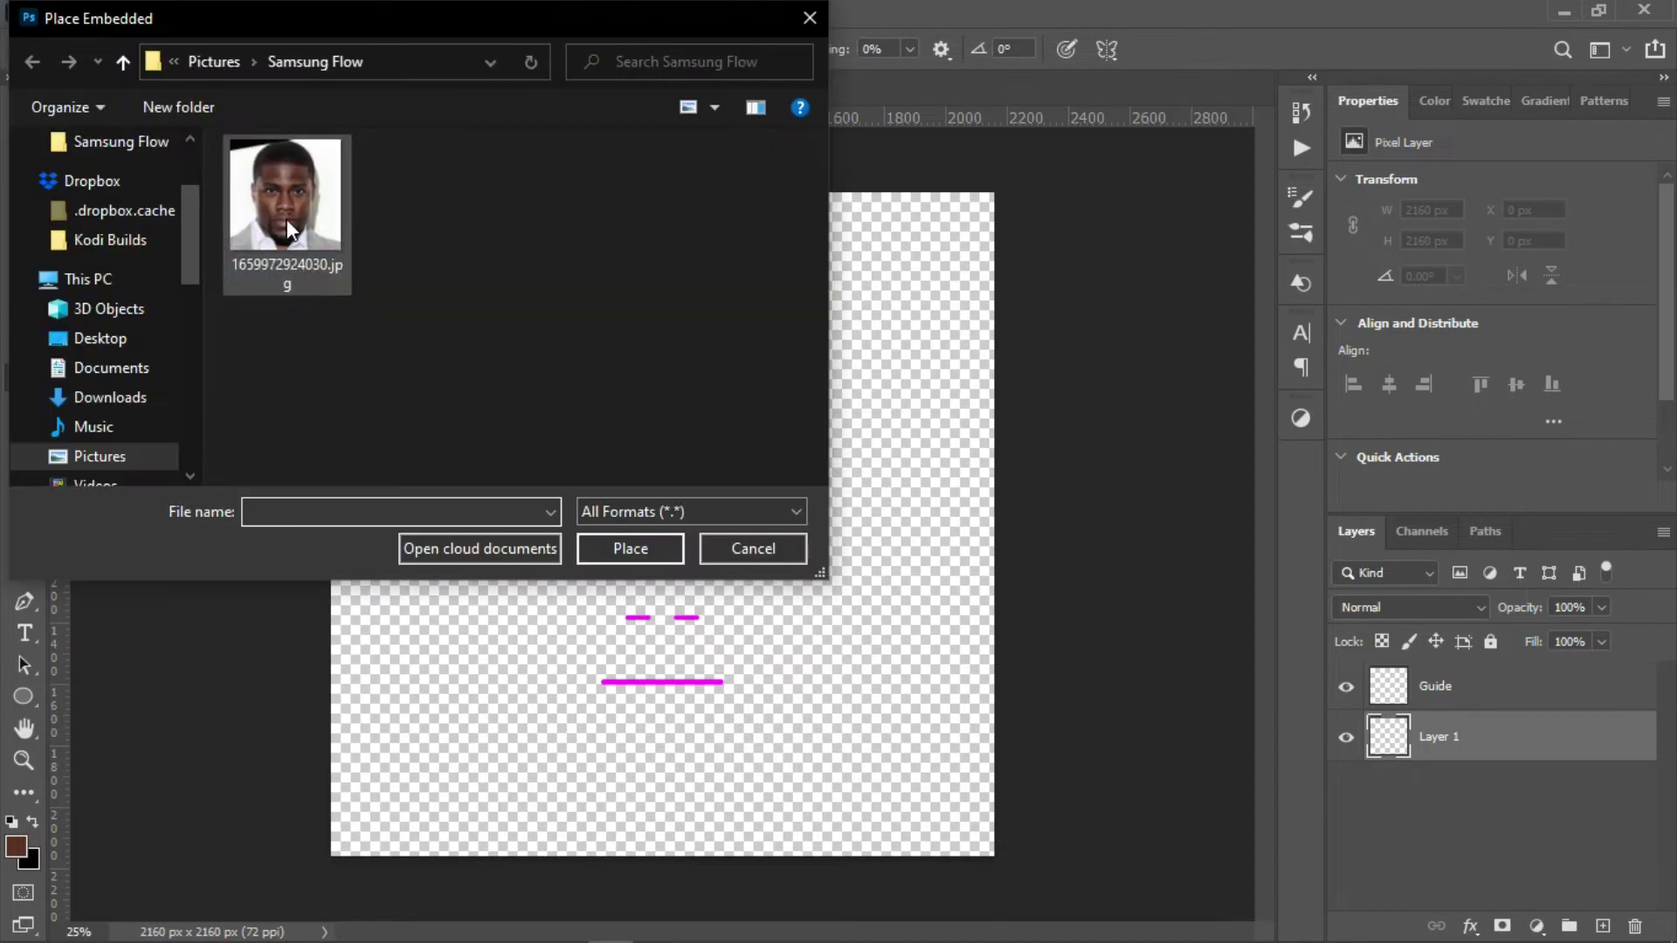
pyautogui.doubleClick(286, 218)
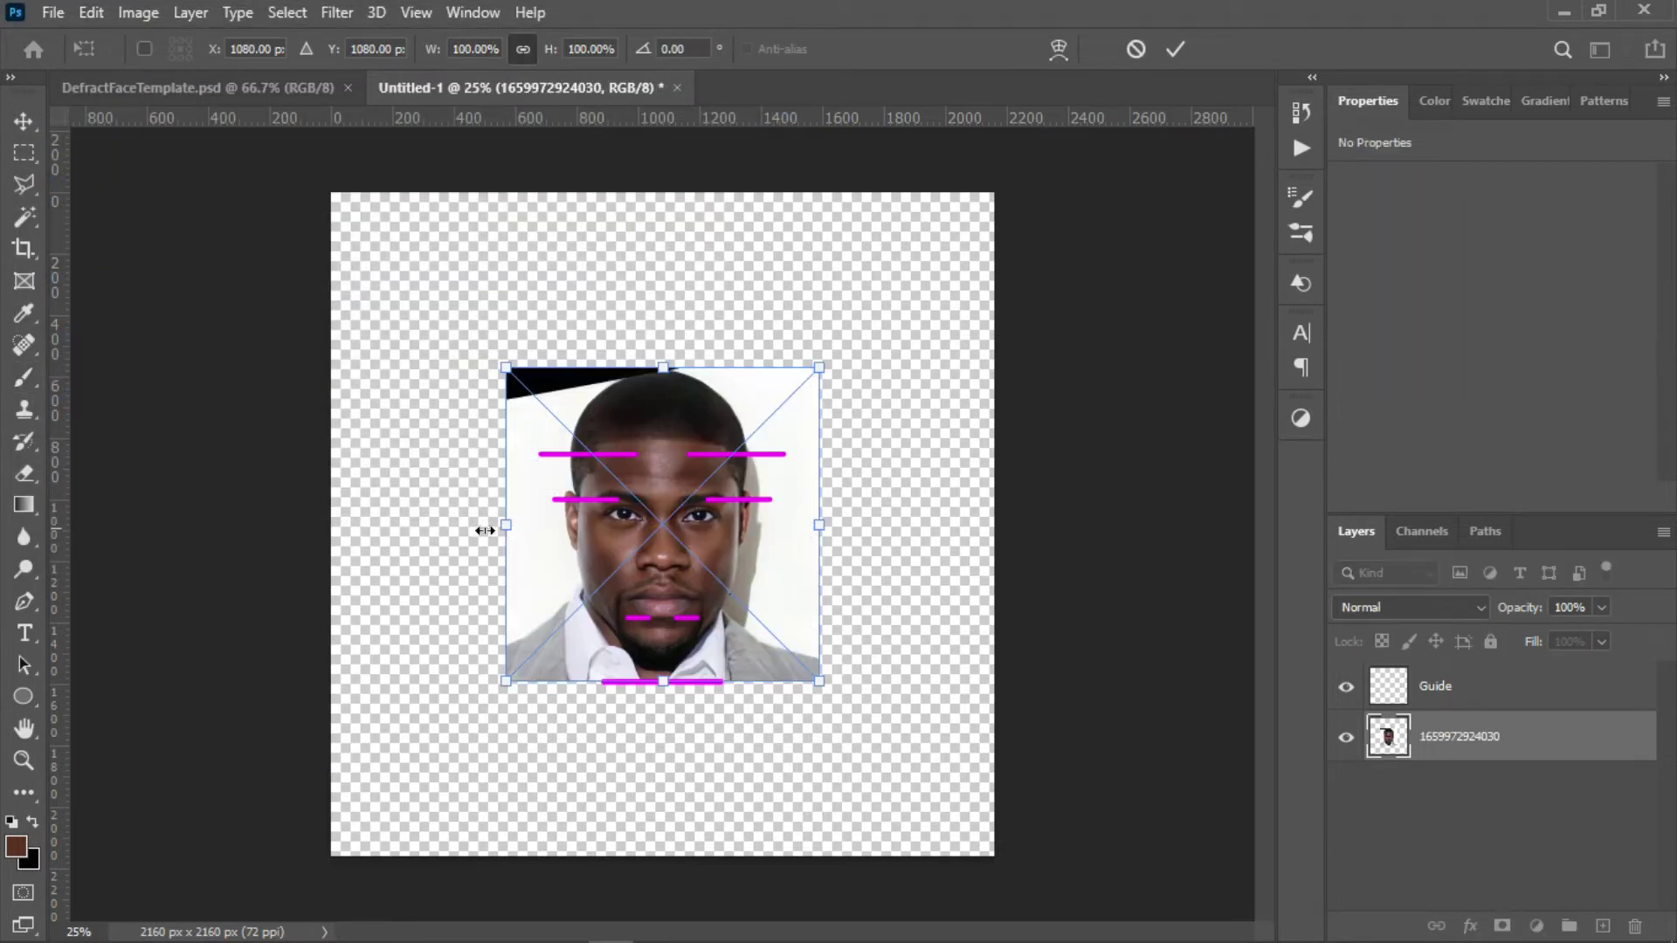
pyautogui.moveTo(512, 529); pyautogui.dragTo(455, 534)
pyautogui.moveTo(643, 548); pyautogui.dragTo(647, 584)
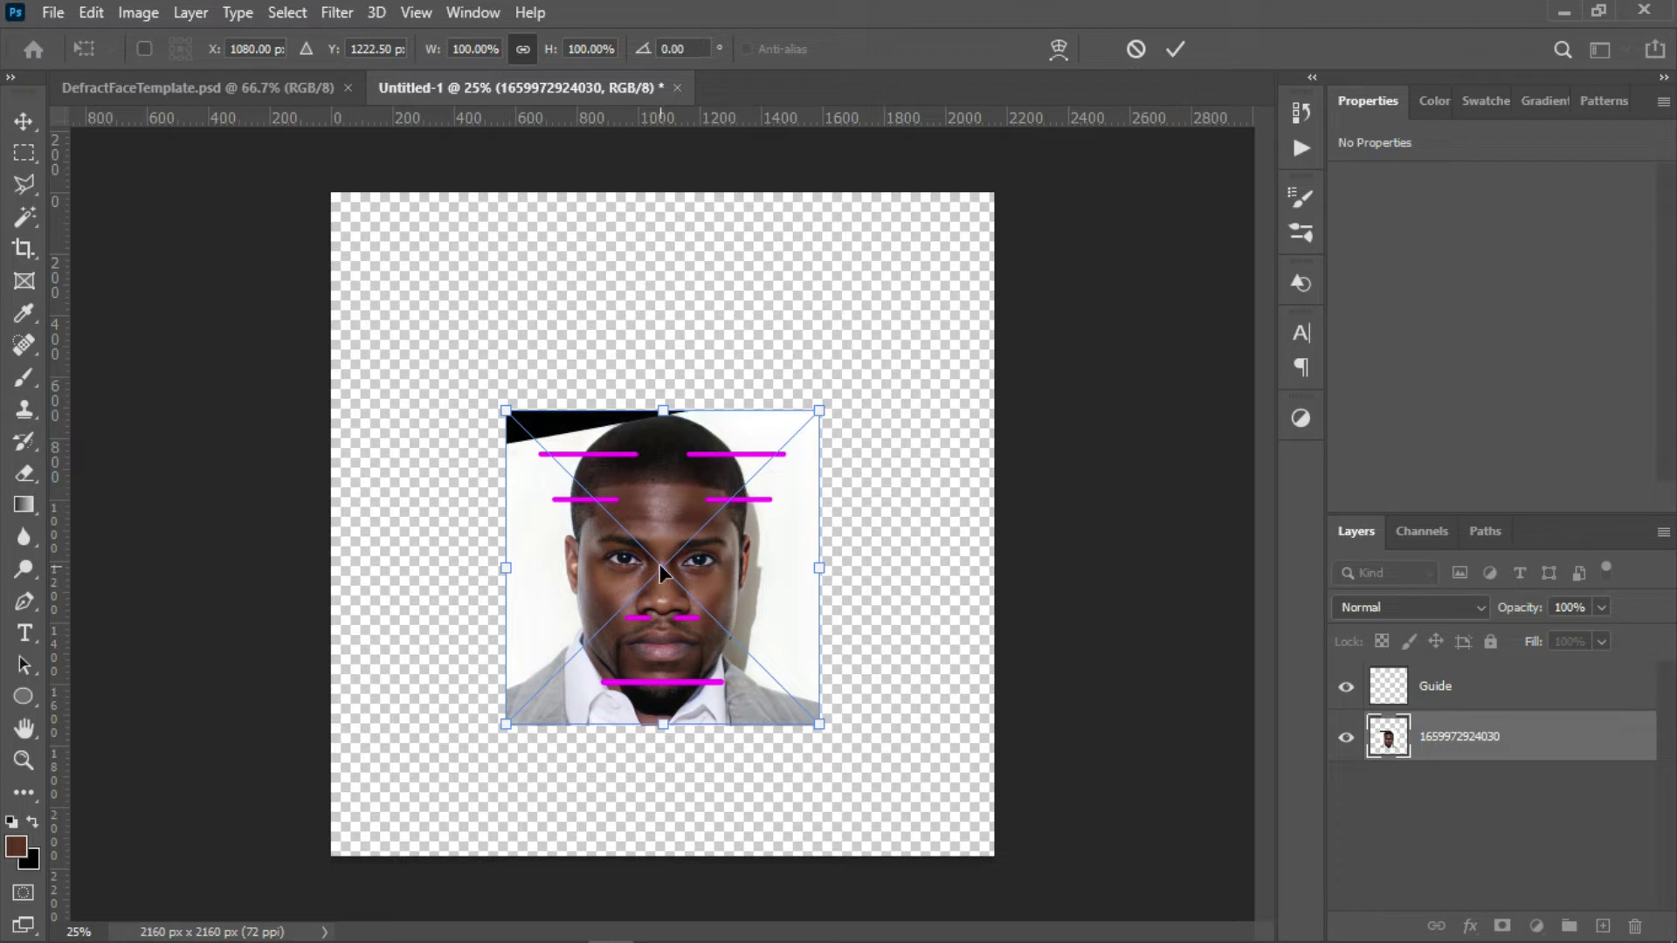
pyautogui.moveTo(818, 569); pyautogui.dragTo(1036, 583)
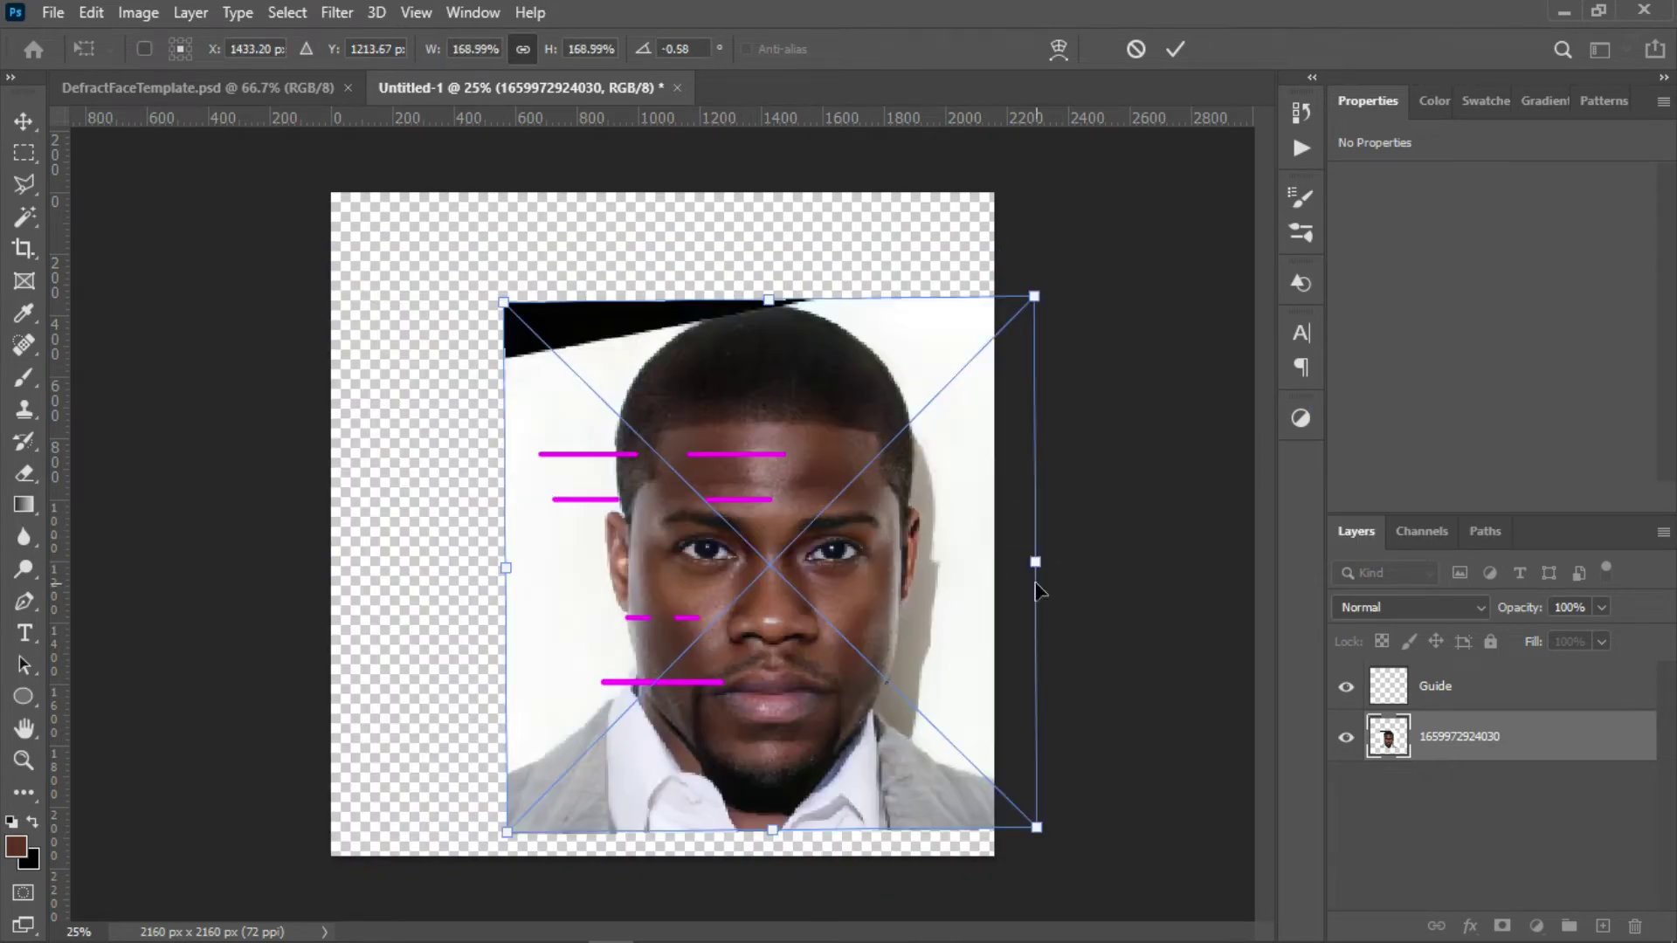
pyautogui.hotkey('ctrl', 'z')
pyautogui.hotkey('ctrl', 'z')
pyautogui.hotkey('ctrl', 'z')
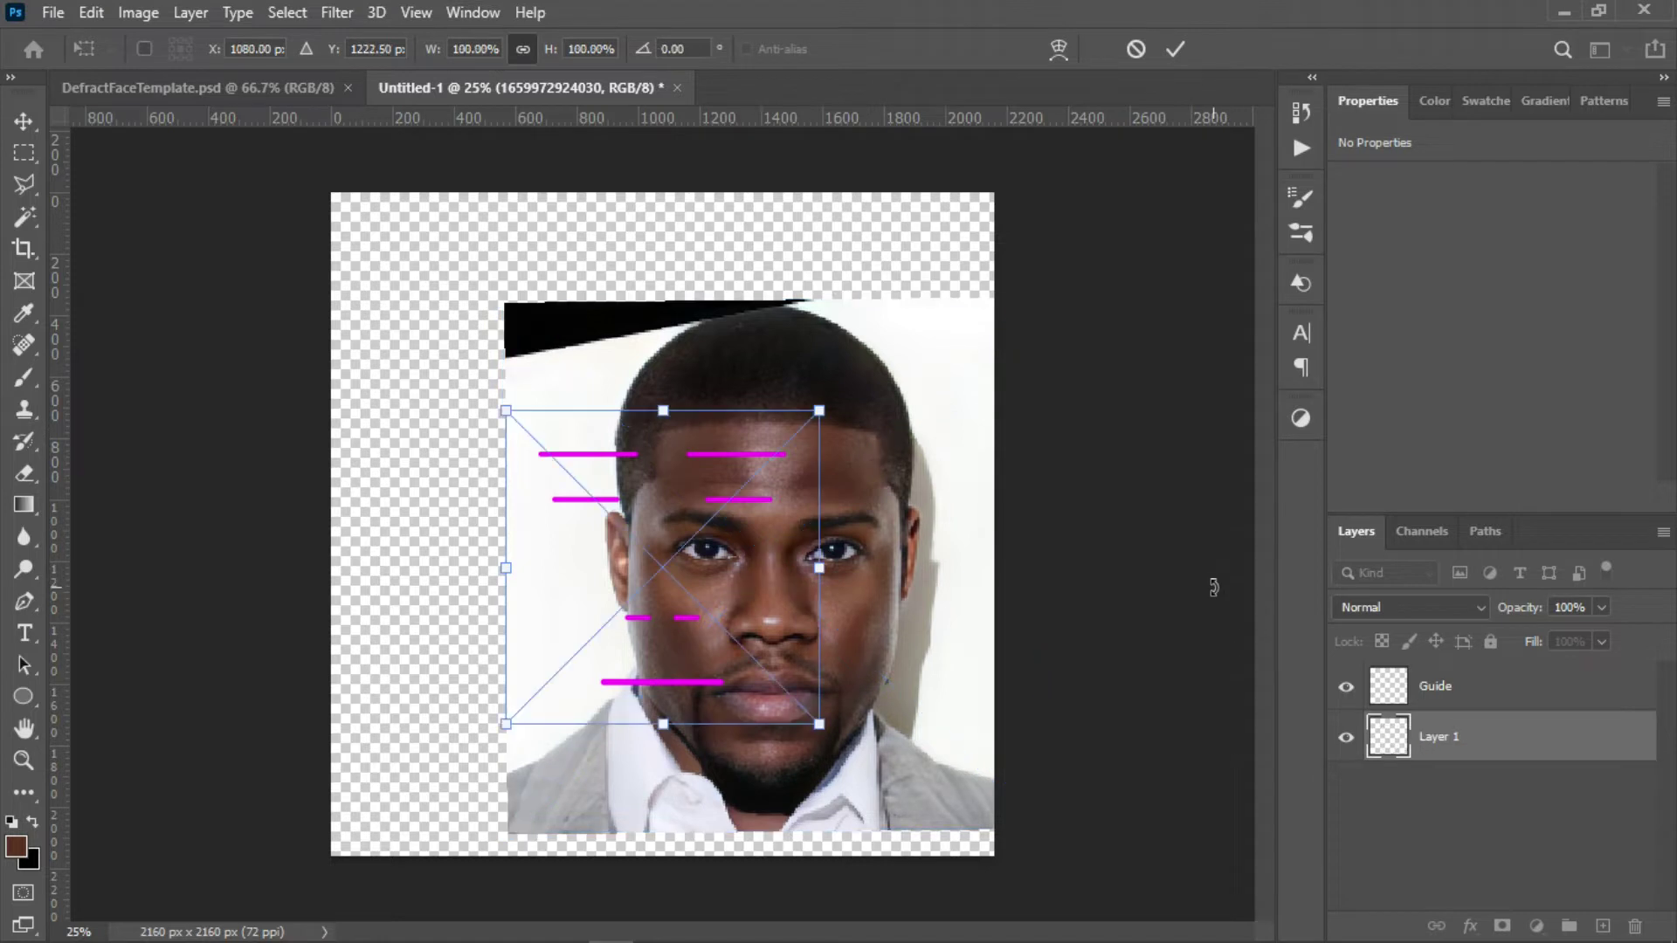
pyautogui.moveTo(810, 569); pyautogui.dragTo(984, 592)
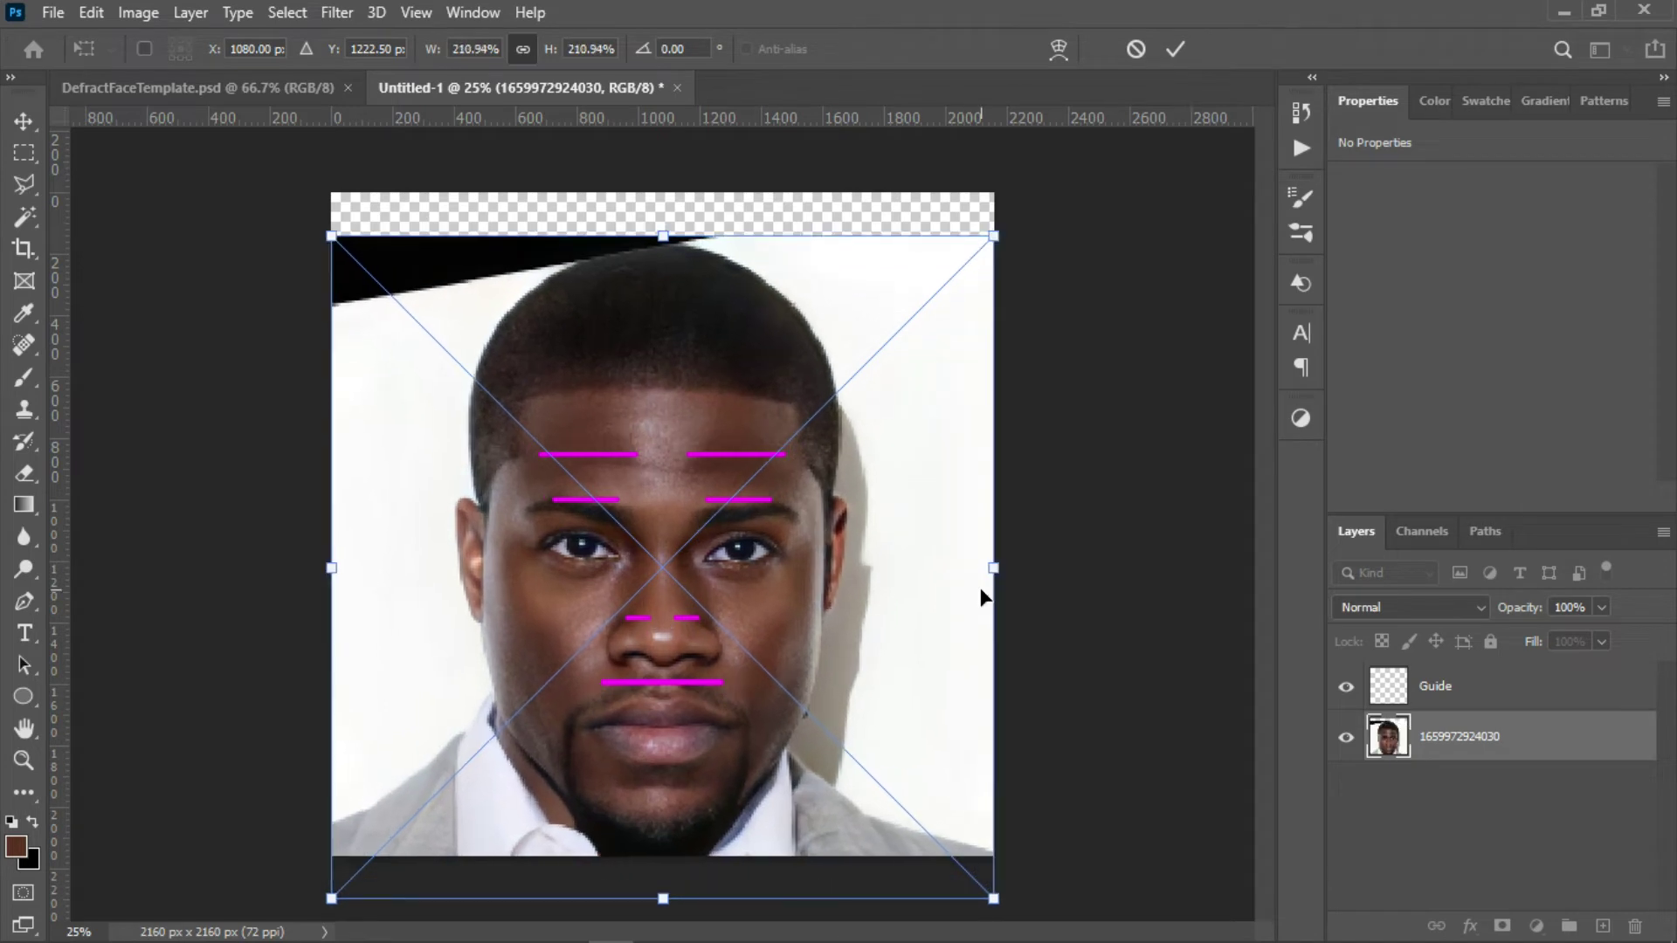
pyautogui.hotkey('shift', 'Up')
pyautogui.hotkey('shift', 'Up')
pyautogui.hotkey('shift', 'Up')
pyautogui.hotkey('shift', 'Up')
pyautogui.hotkey('shift', 'Up')
pyautogui.hotkey('shift', 'Up')
pyautogui.hotkey('shift', 'Up')
pyautogui.hotkey('shift', 'Up')
pyautogui.hotkey('shift', 'Up')
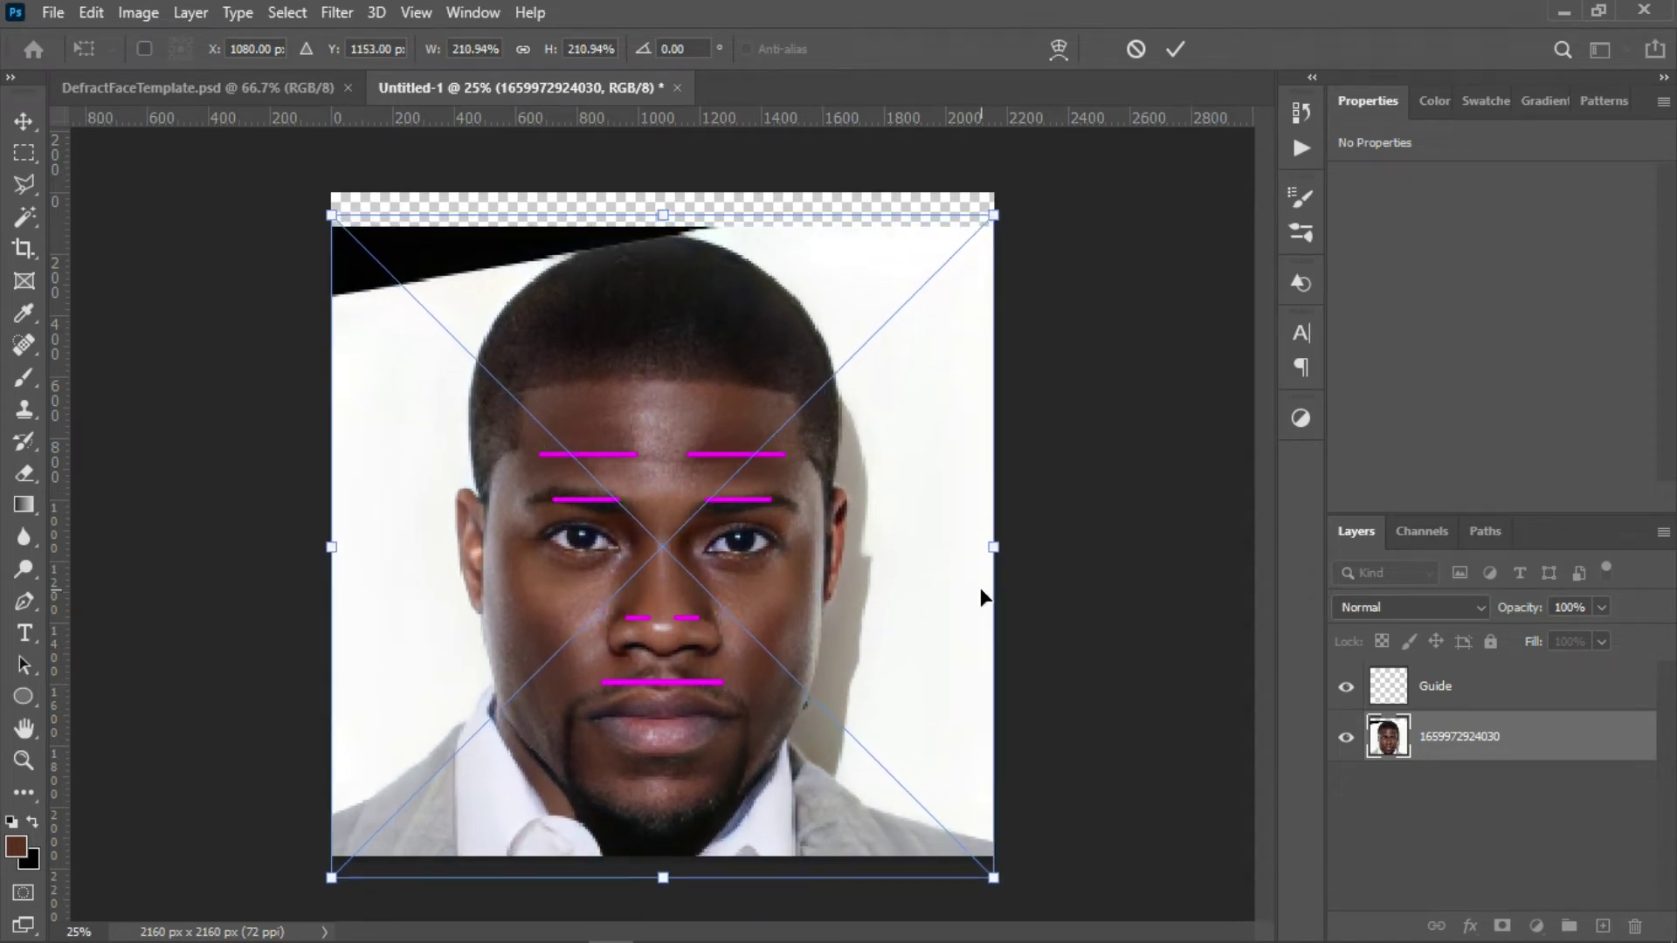
pyautogui.hotkey('shift', 'Up')
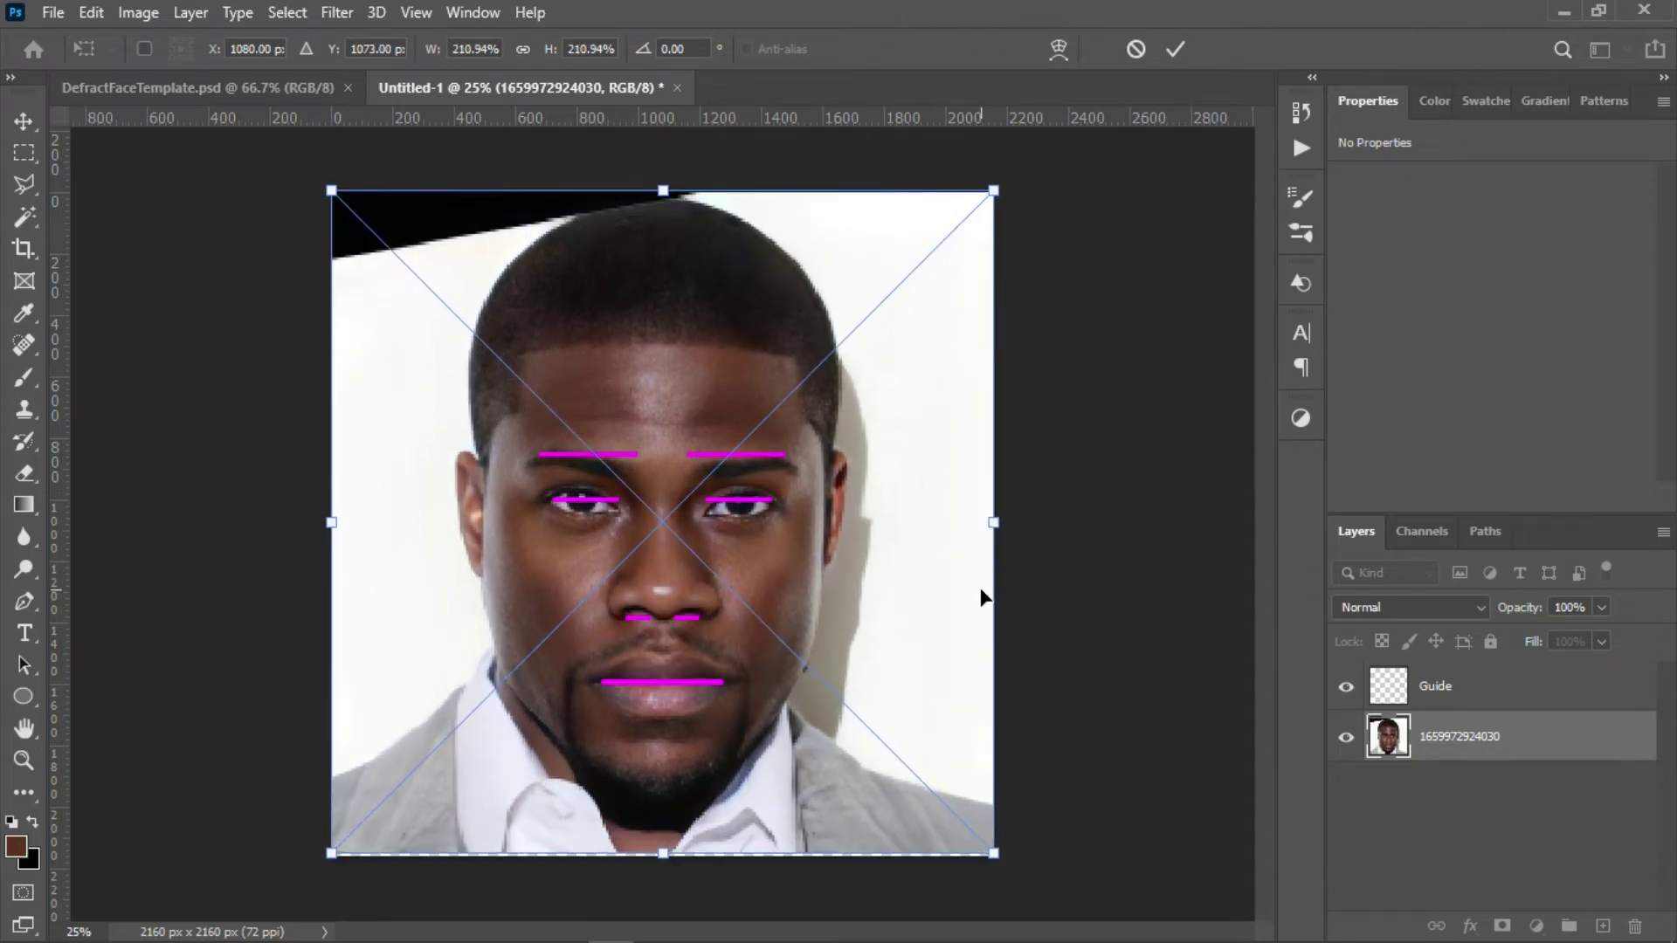
# Commit the photo placement and delete the Guide layer
pyautogui.click(1479, 699)
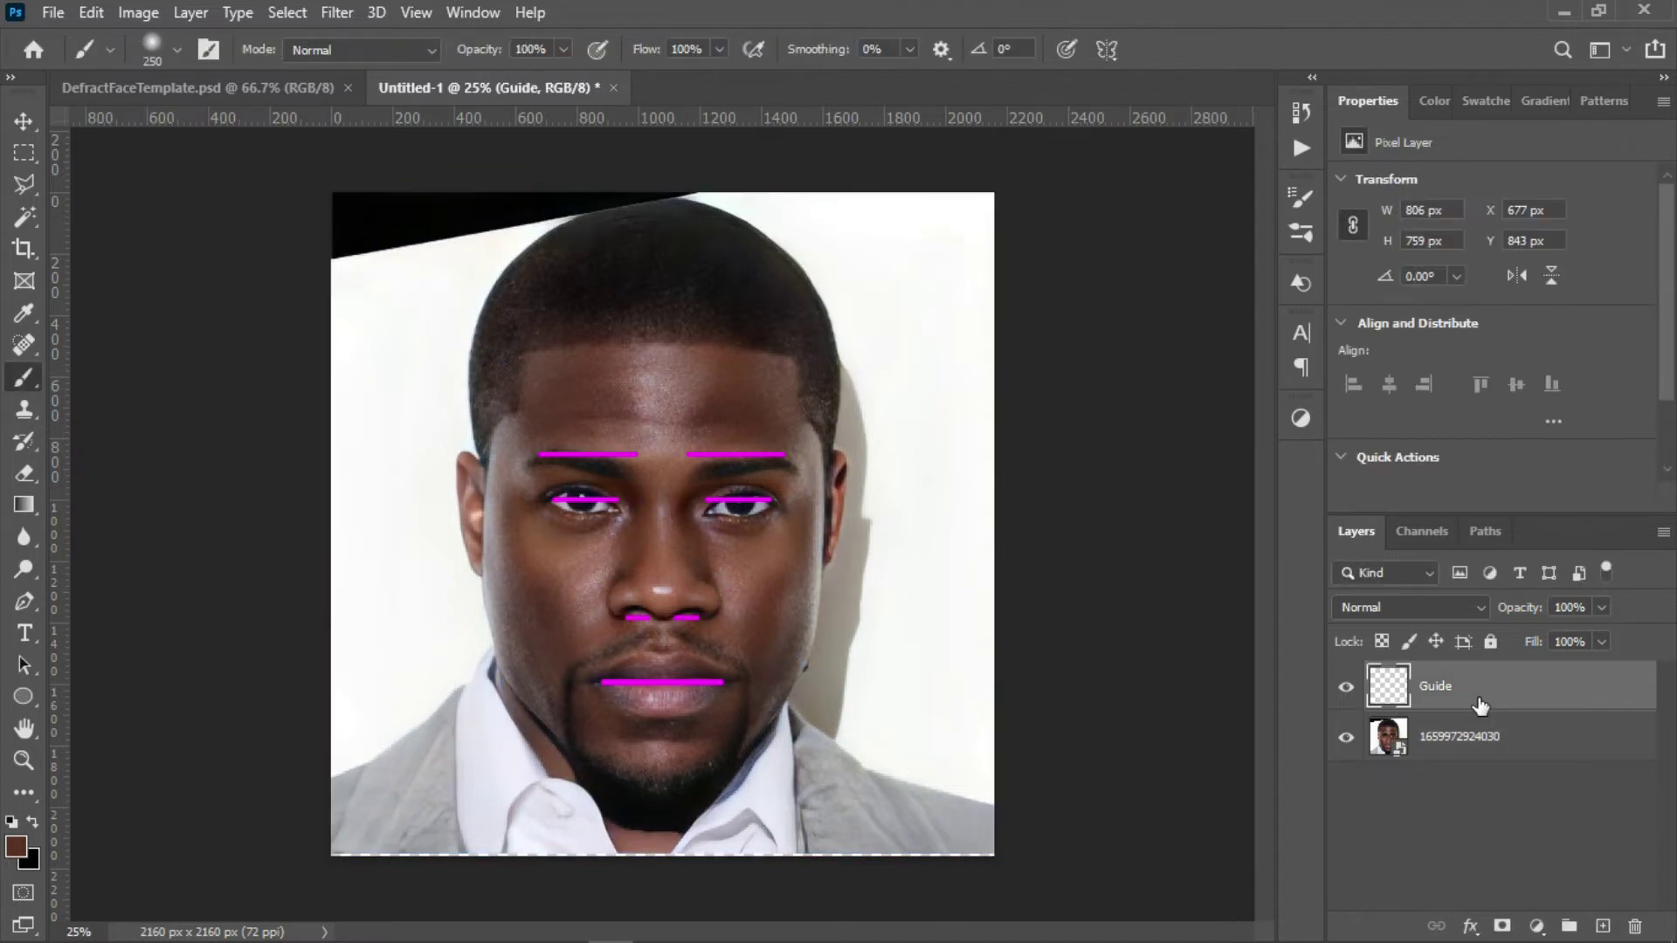
pyautogui.press('Delete')
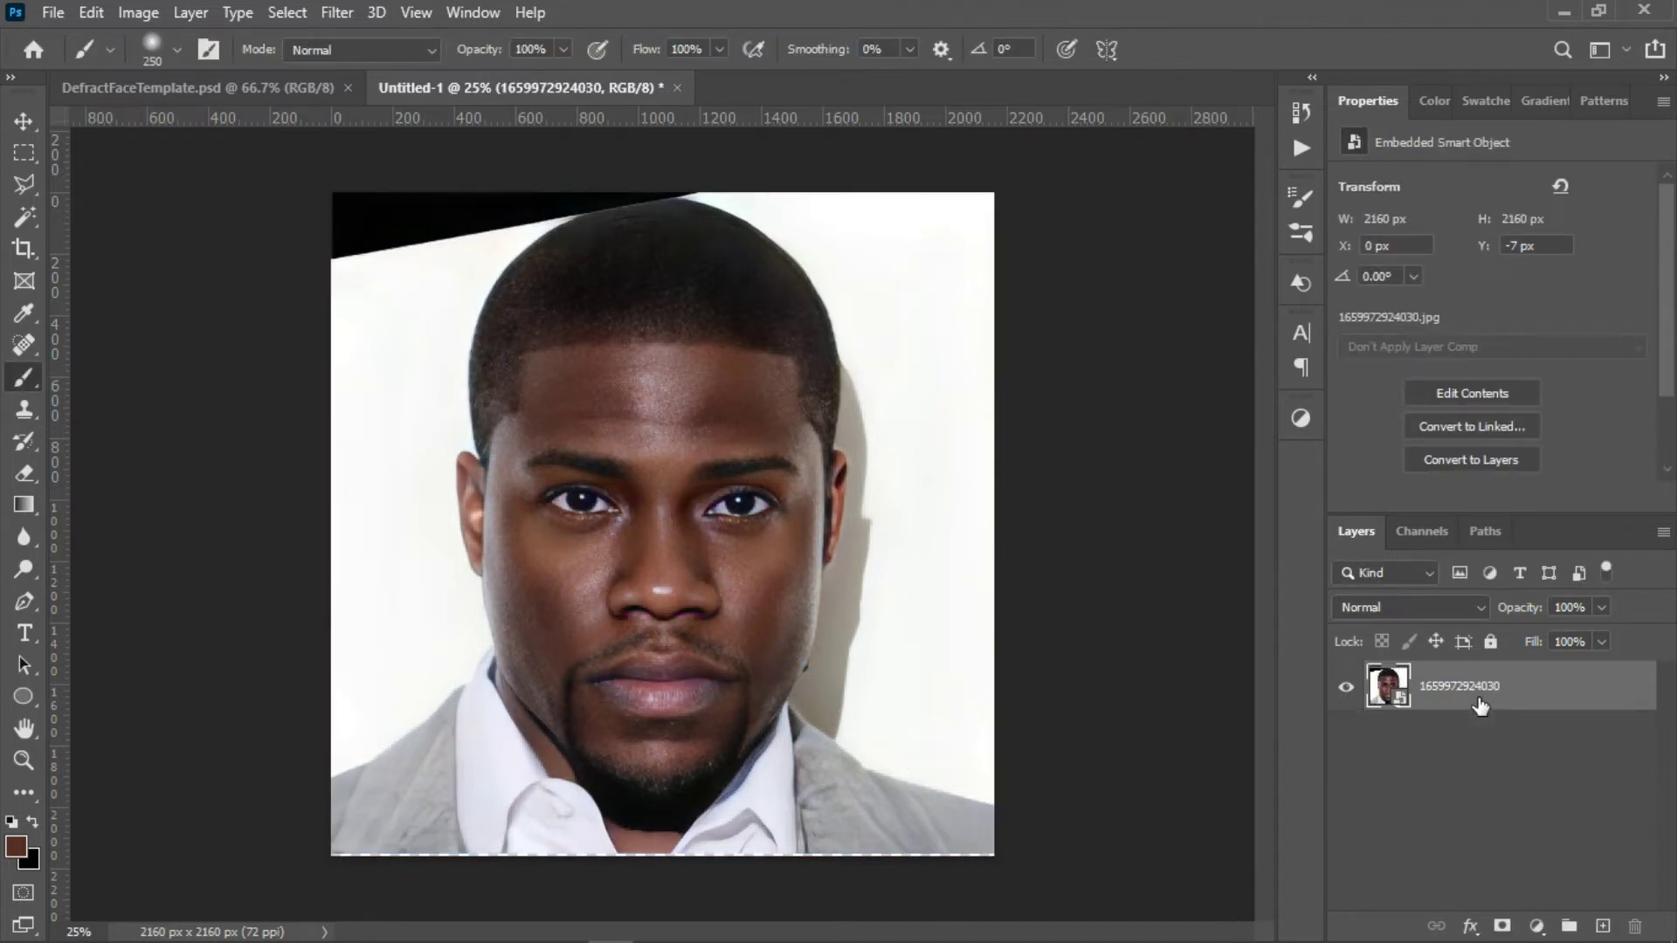
pyautogui.hotkey('ctrl', '+')
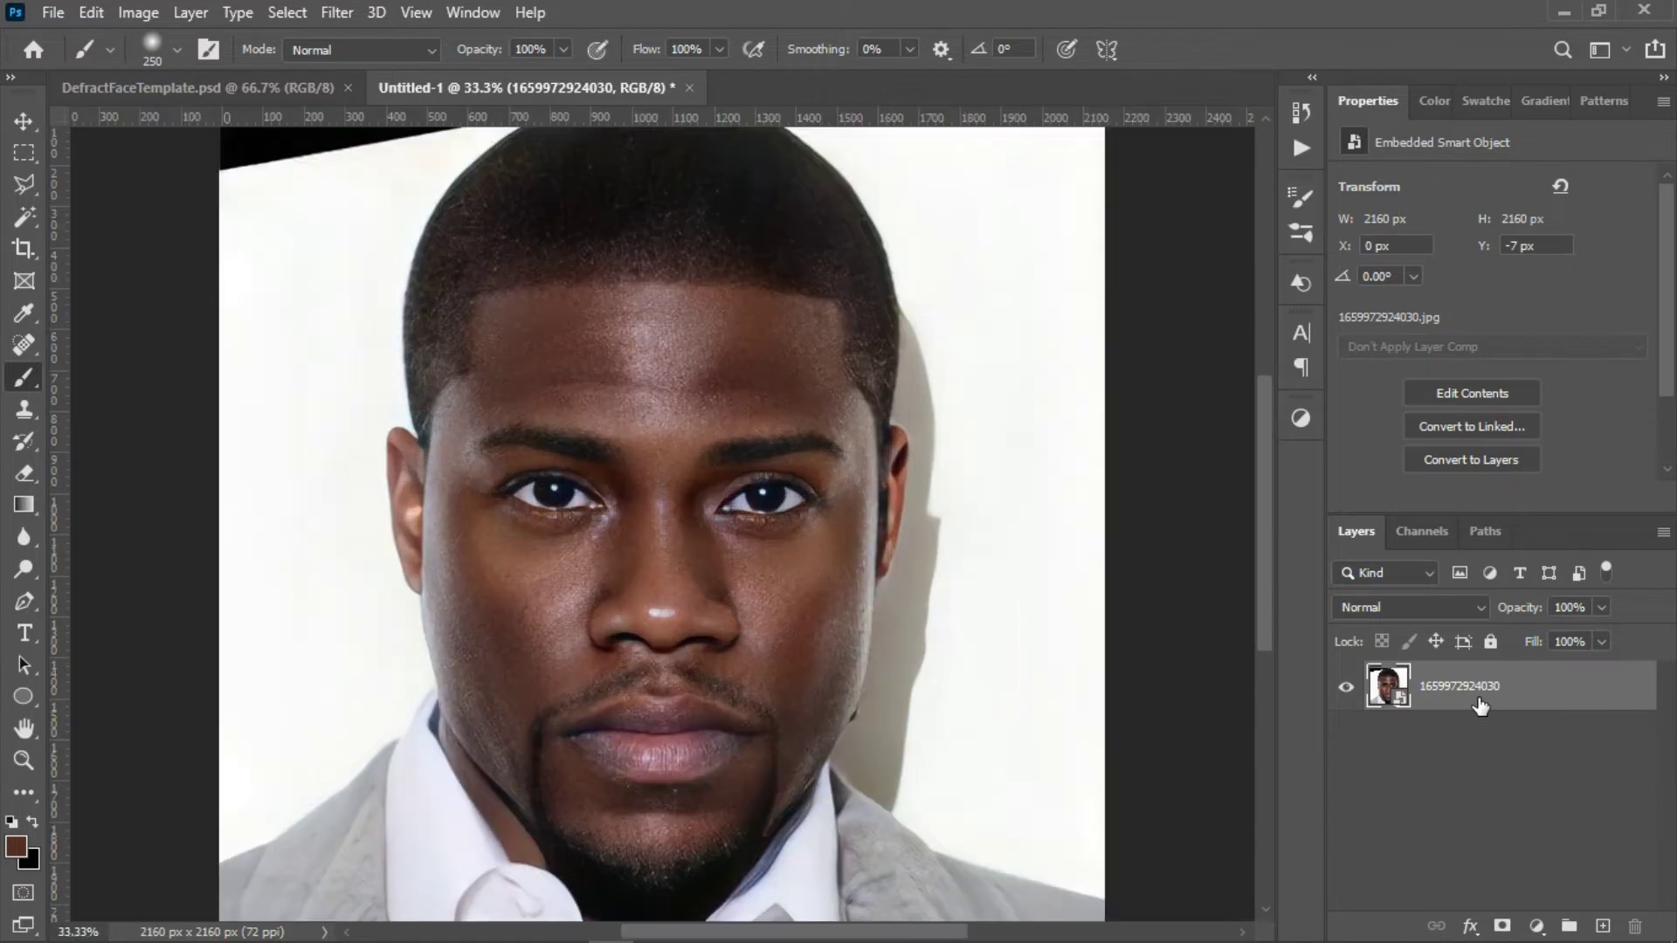
pyautogui.click(1603, 927)
# Move the new layer beneath the photo and fill it with brown sampled from the forehead
pyautogui.moveTo(1441, 688); pyautogui.dragTo(1450, 771)
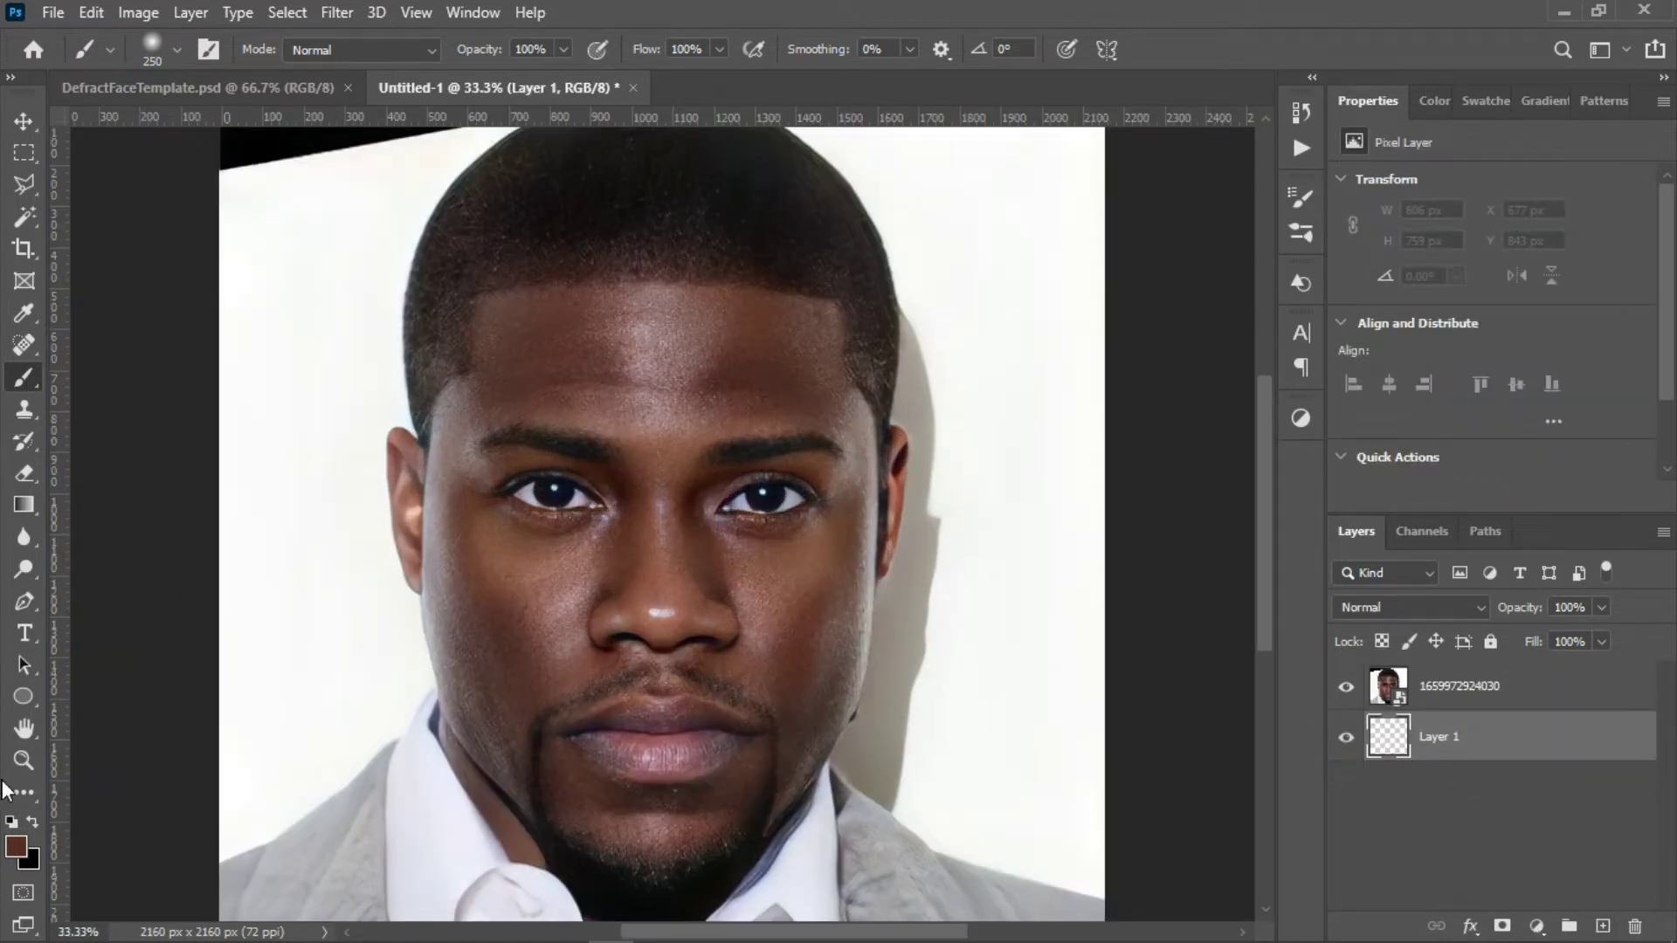
pyautogui.click(15, 845)
pyautogui.moveTo(770, 339); pyautogui.dragTo(774, 327)
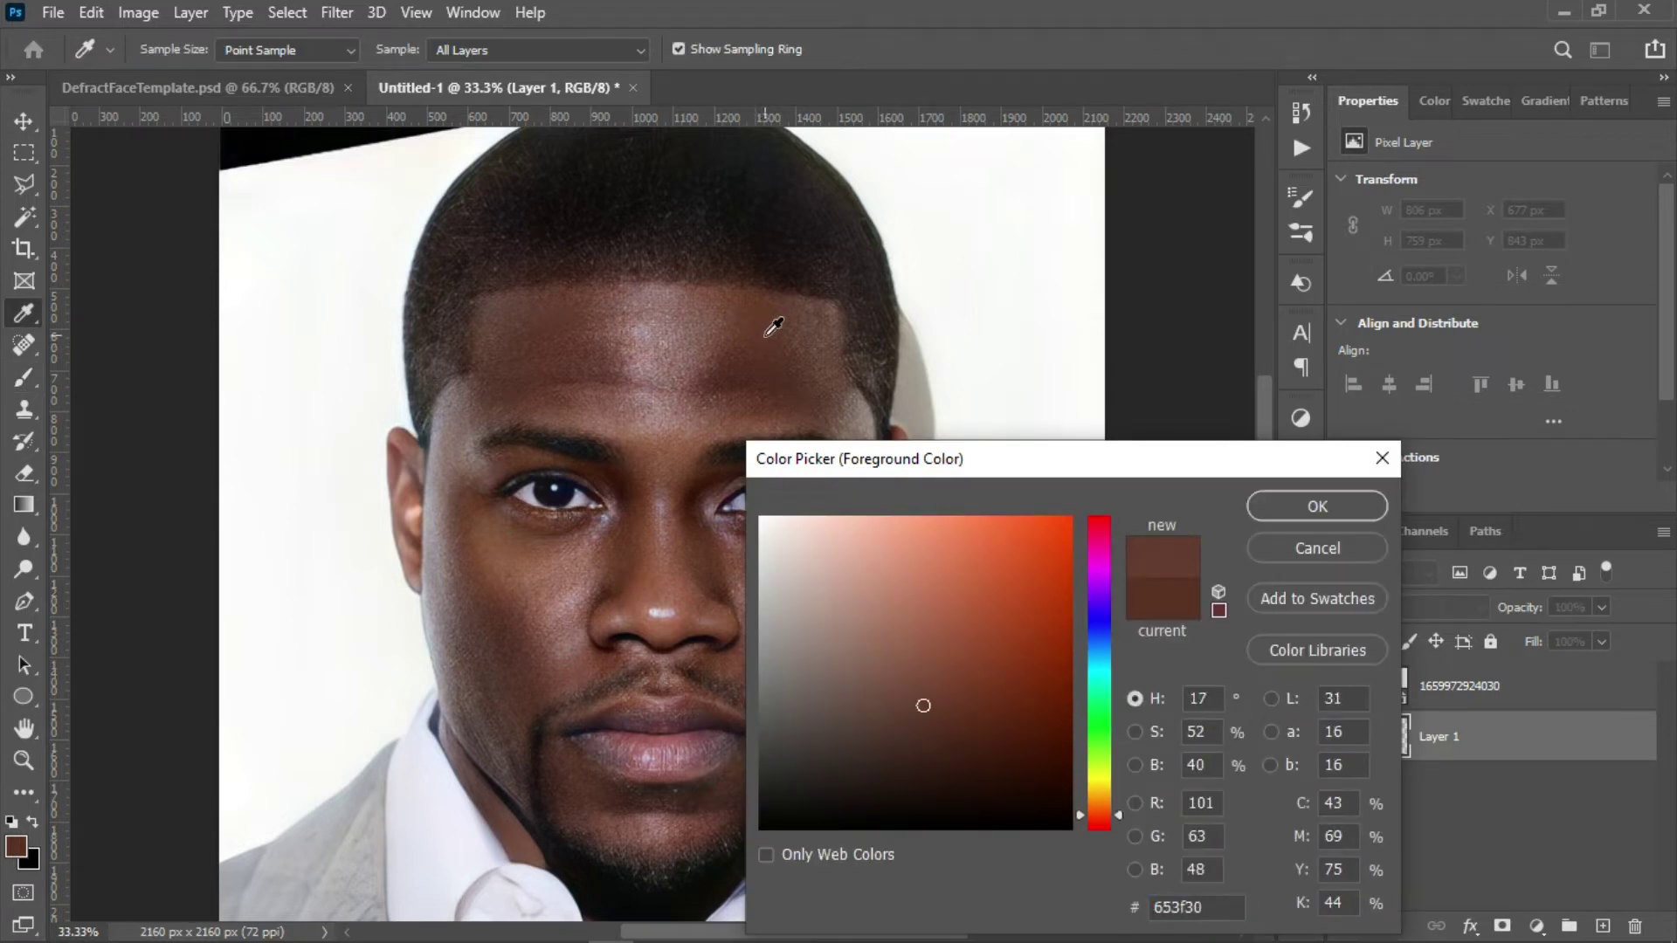
pyautogui.click(1285, 504)
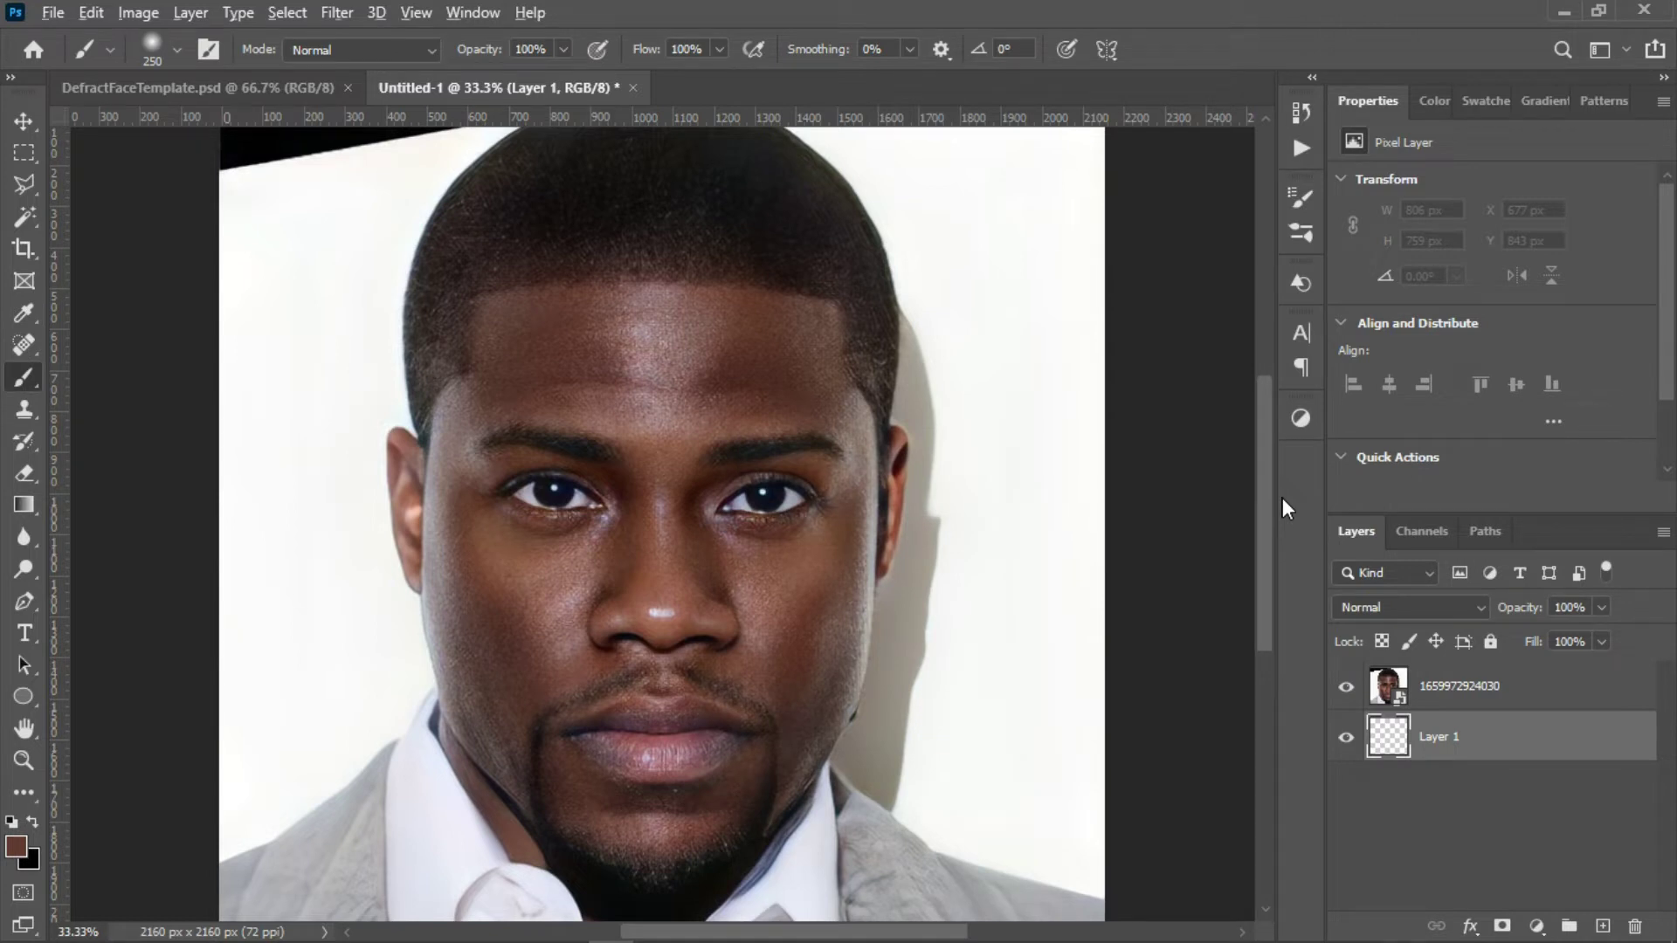
pyautogui.hotkey('alt', 'BackSpace')
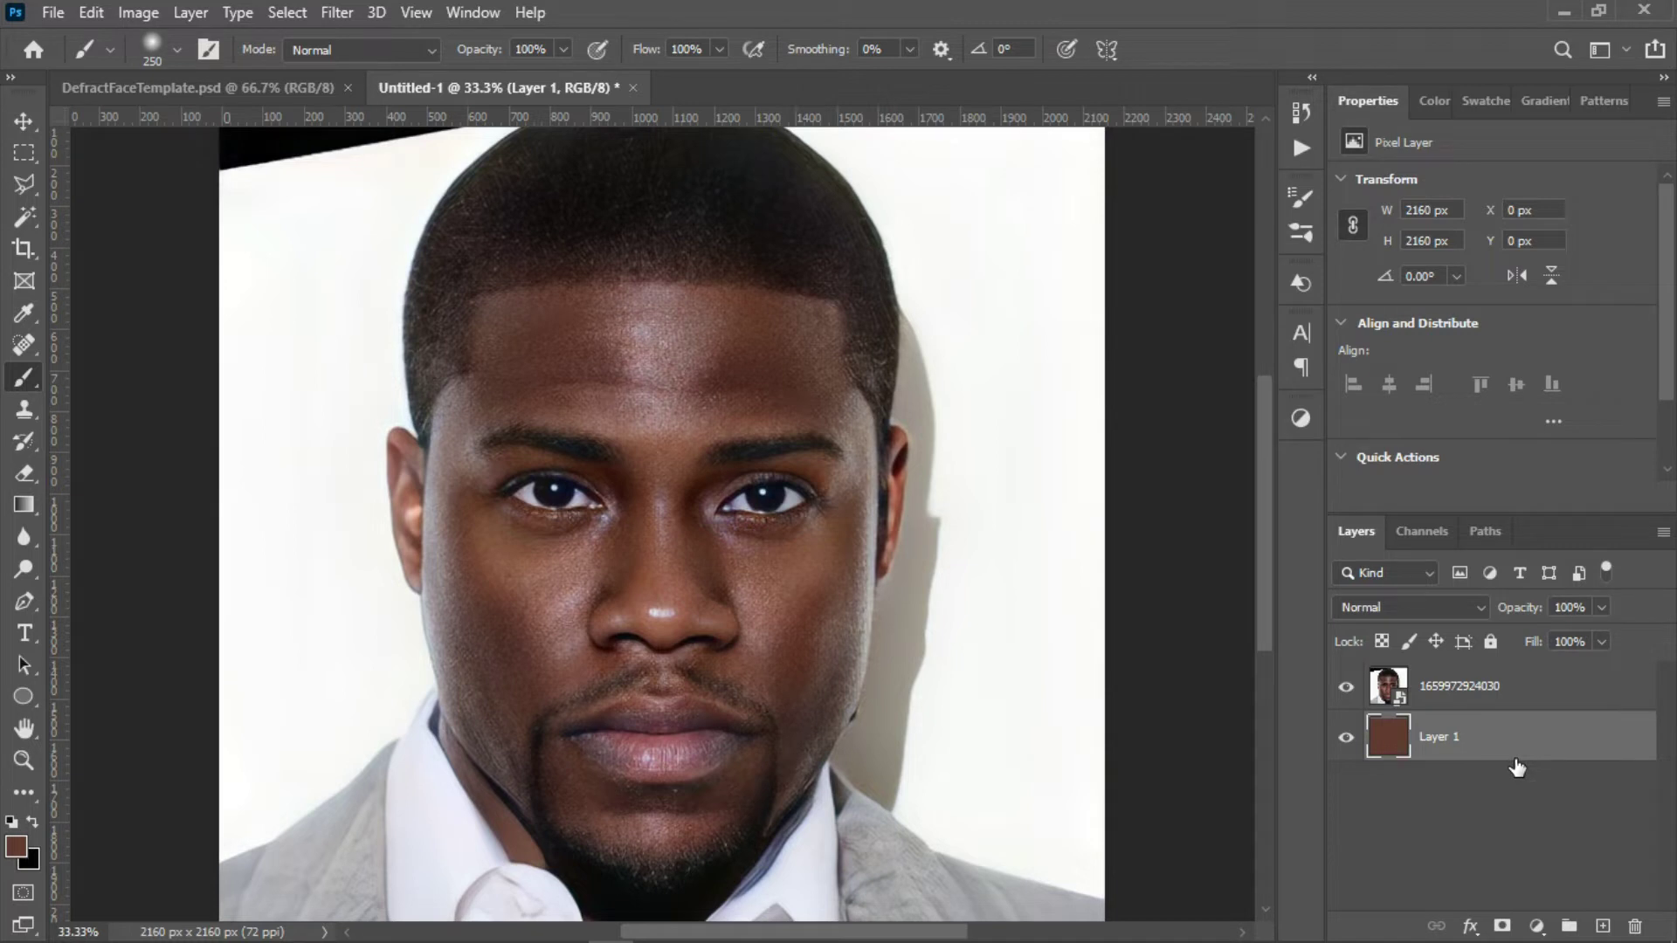
# Make the face photo layer visible and rasterize it
pyautogui.click(1347, 689)
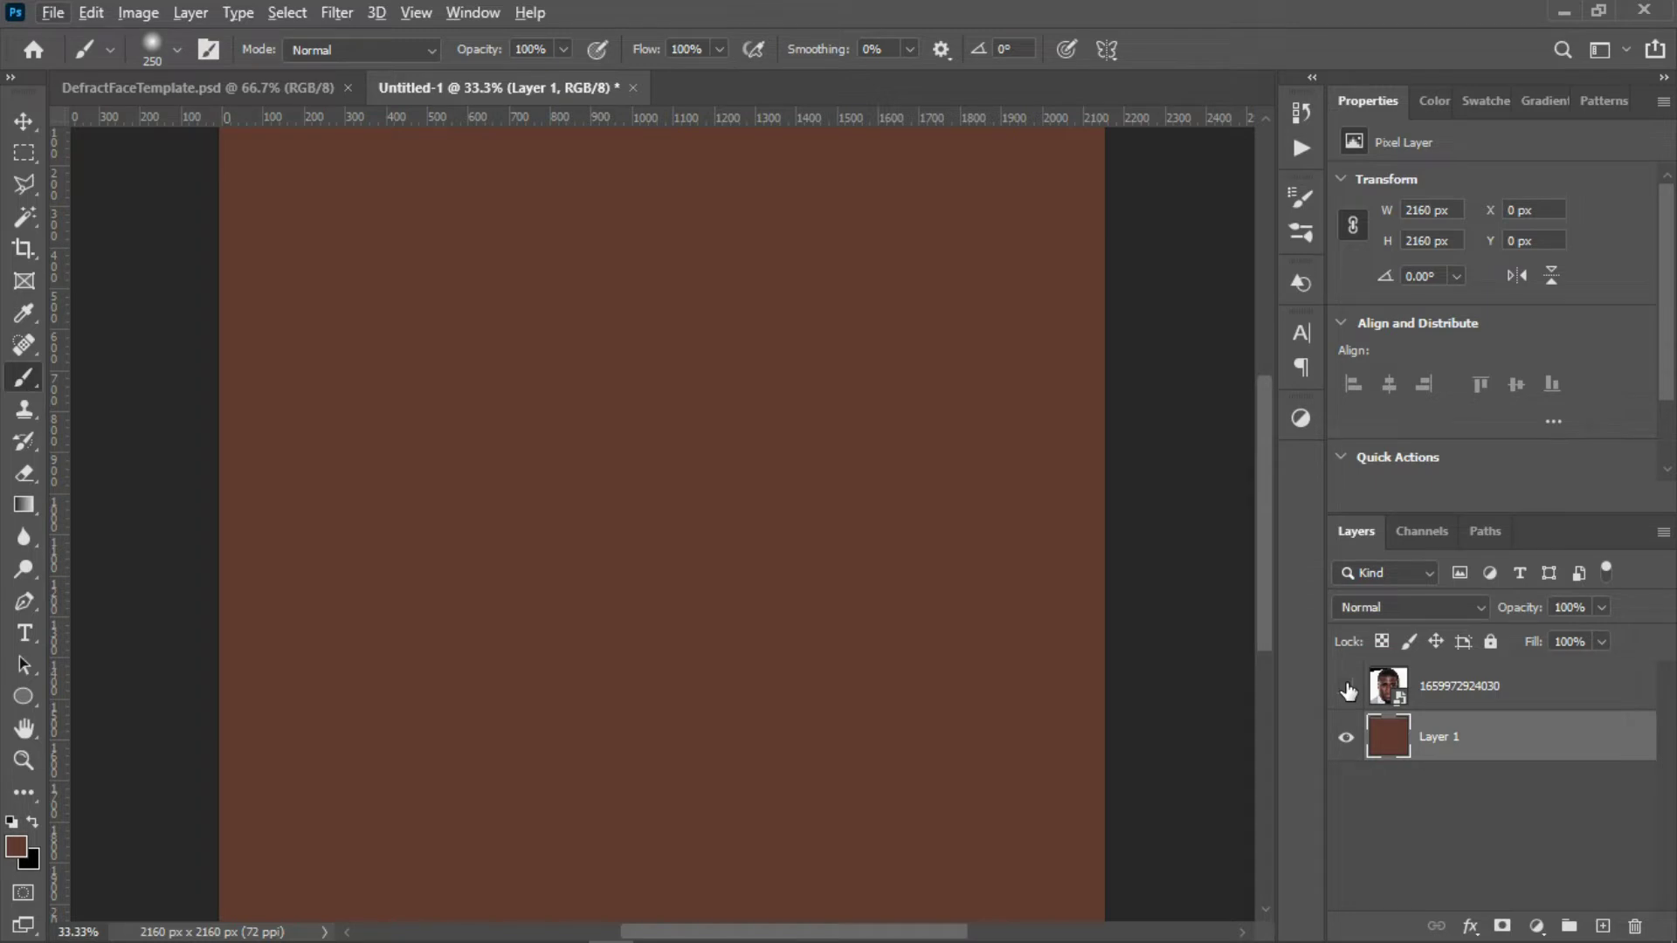
pyautogui.click(1349, 691)
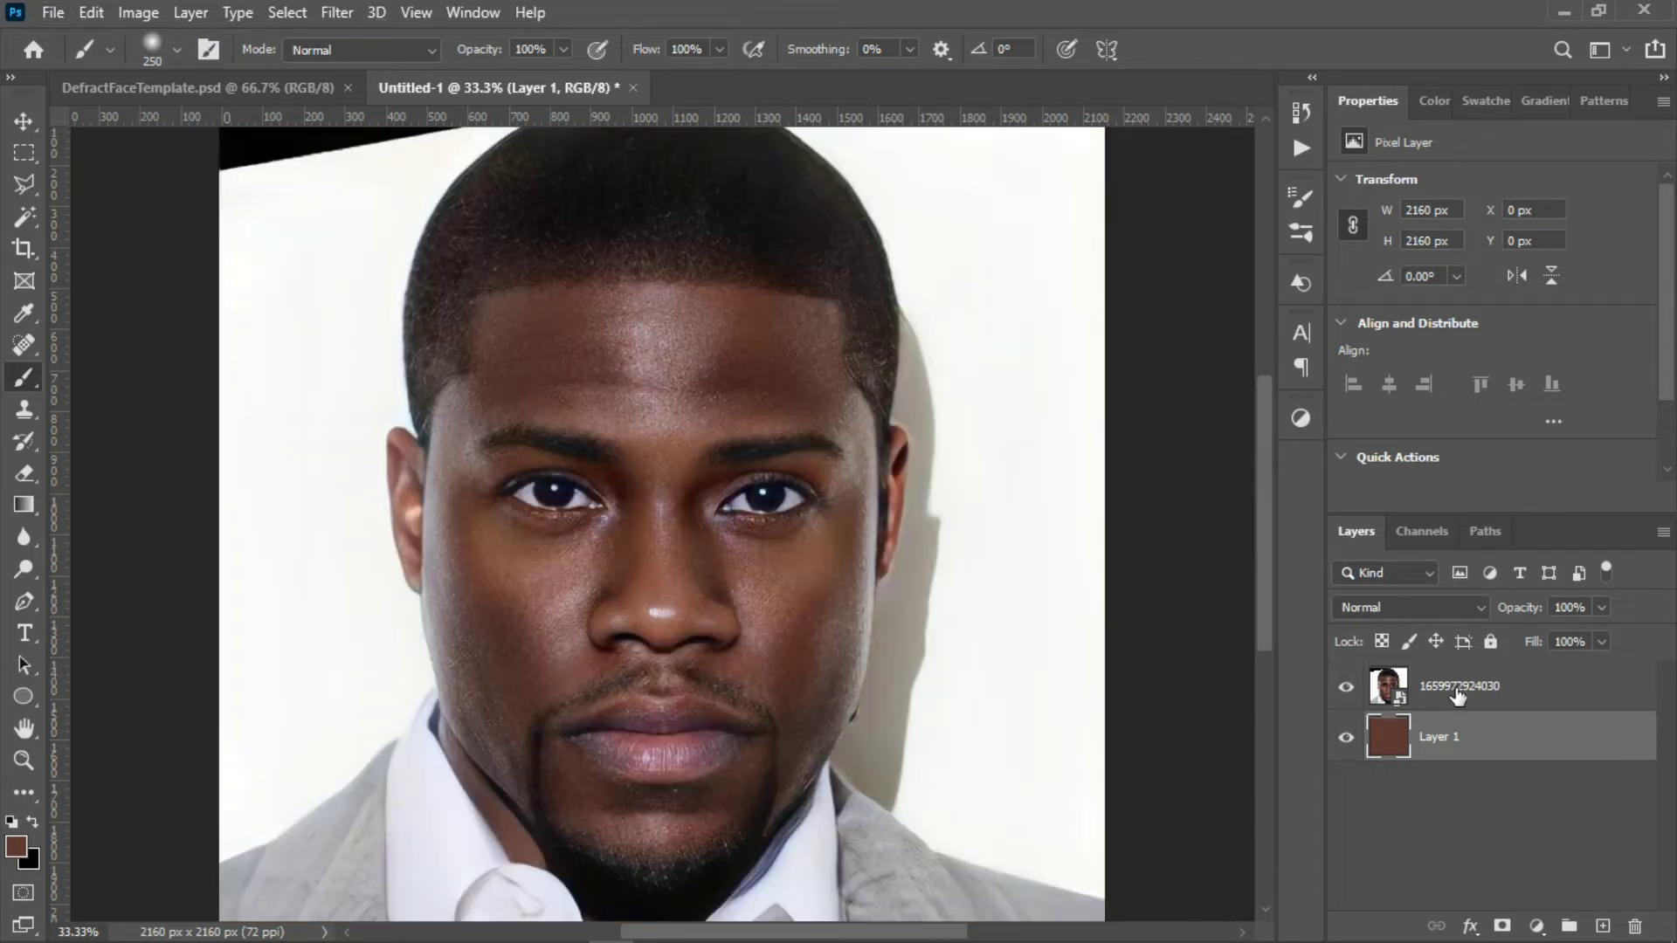
pyautogui.rightClick(1553, 679)
pyautogui.click(1266, 492)
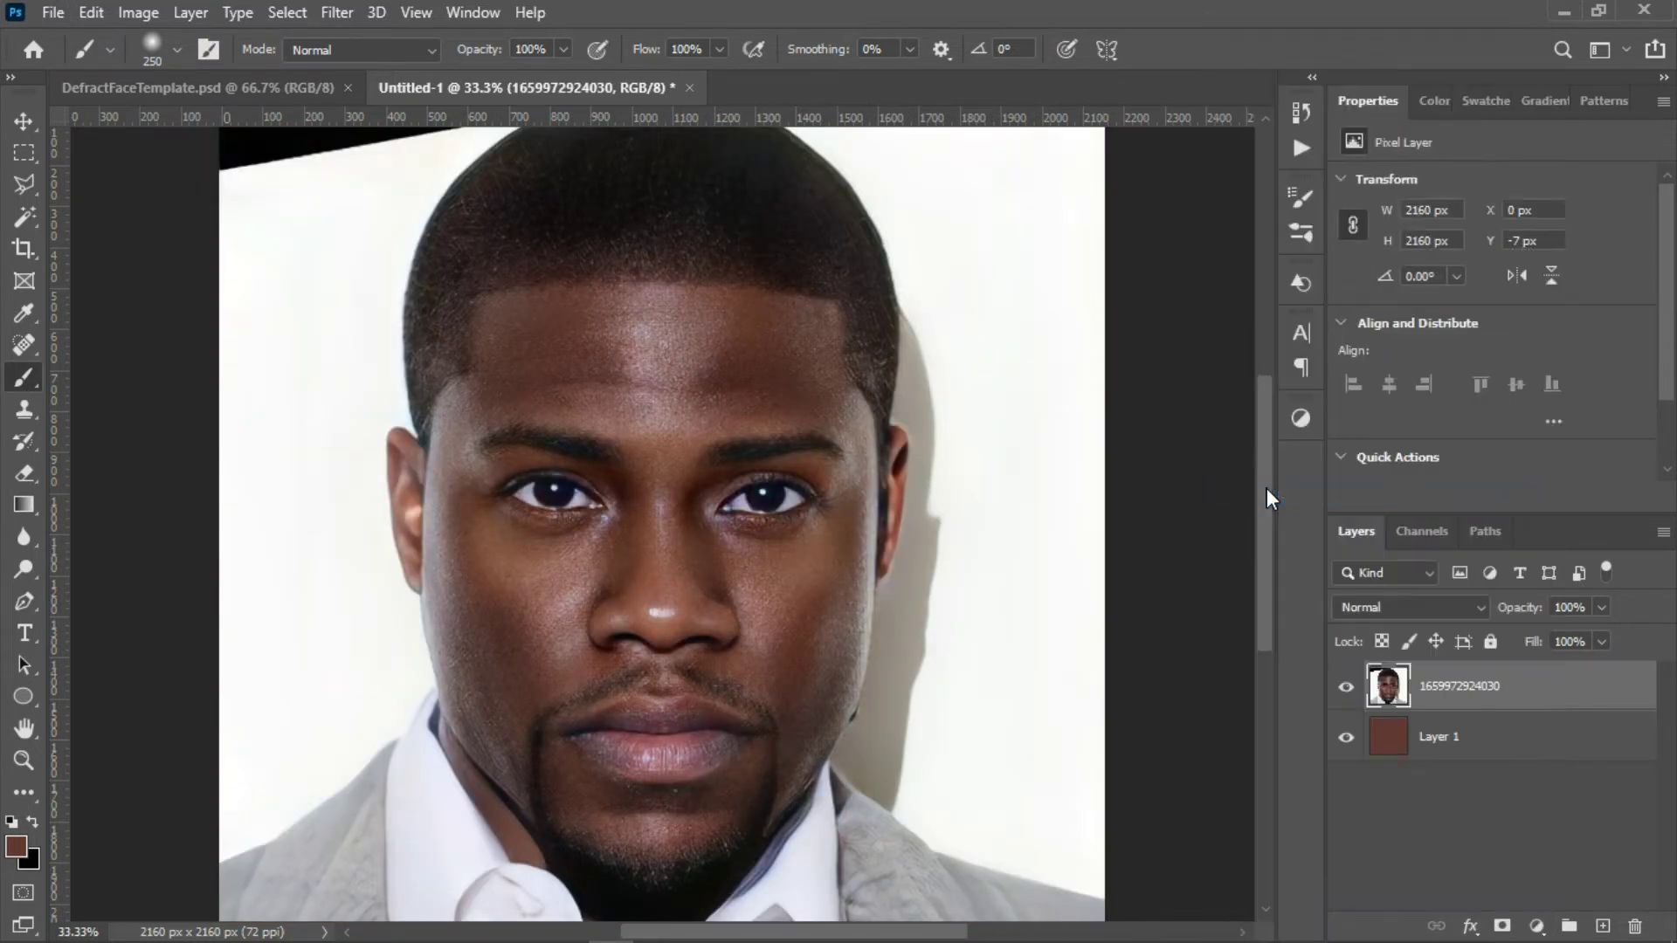
# Erase the temple hair and the light cheek-and-jaw halo with a 400 px eraser at 100%
pyautogui.click(23, 473)
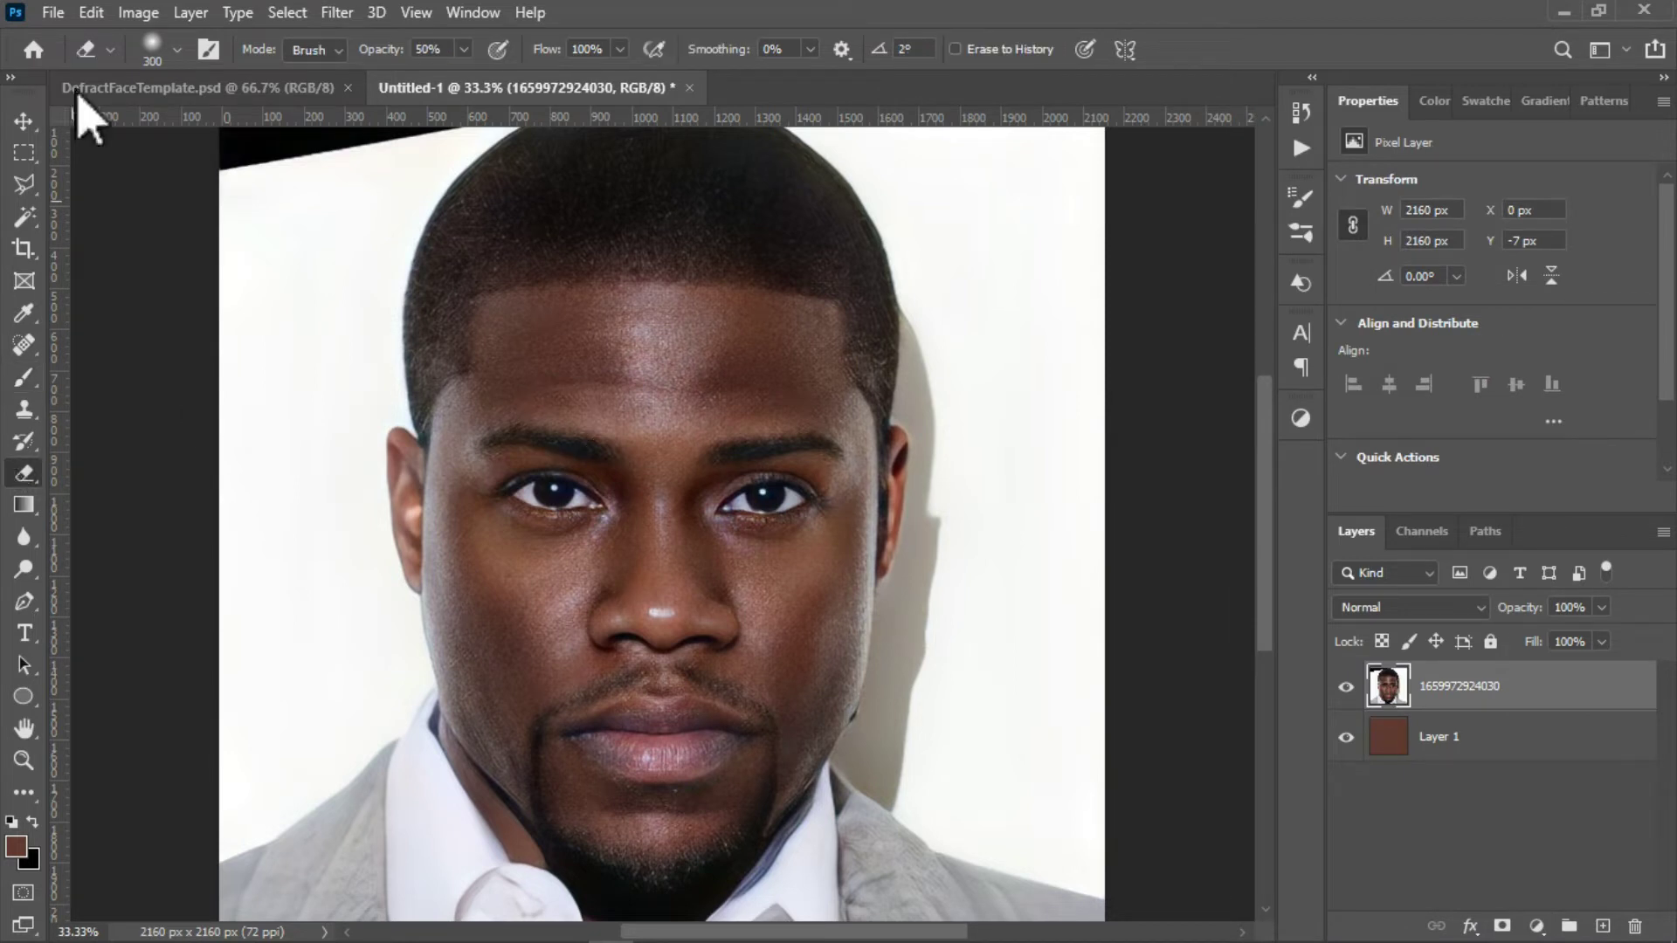
pyautogui.click(169, 51)
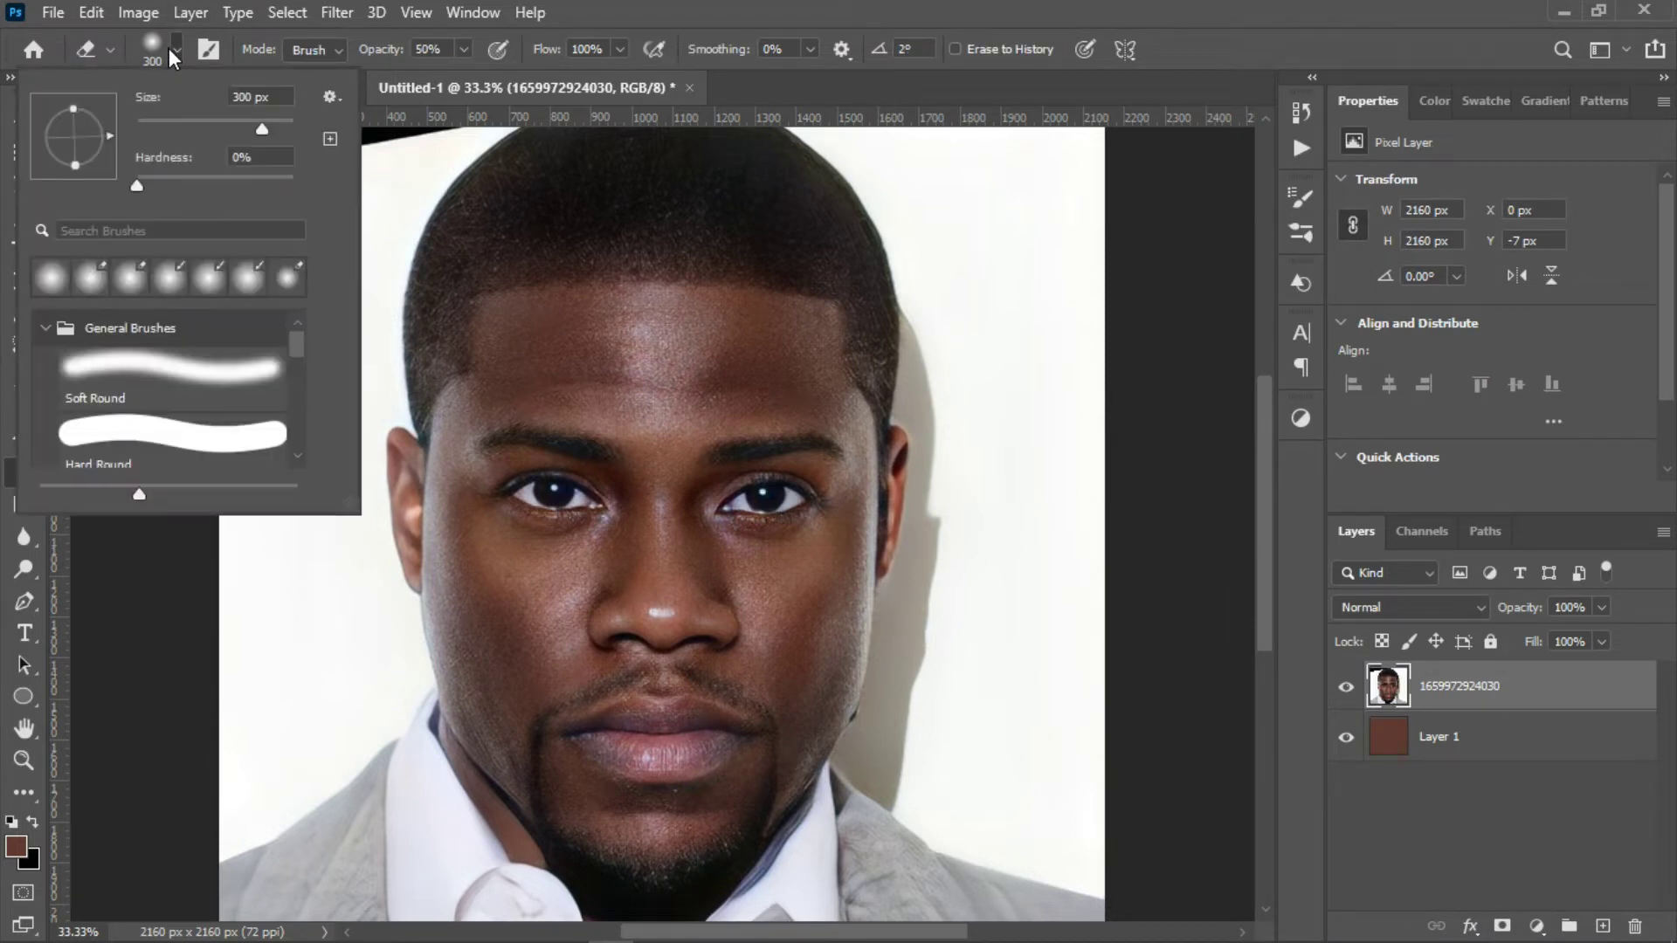
pyautogui.click(169, 50)
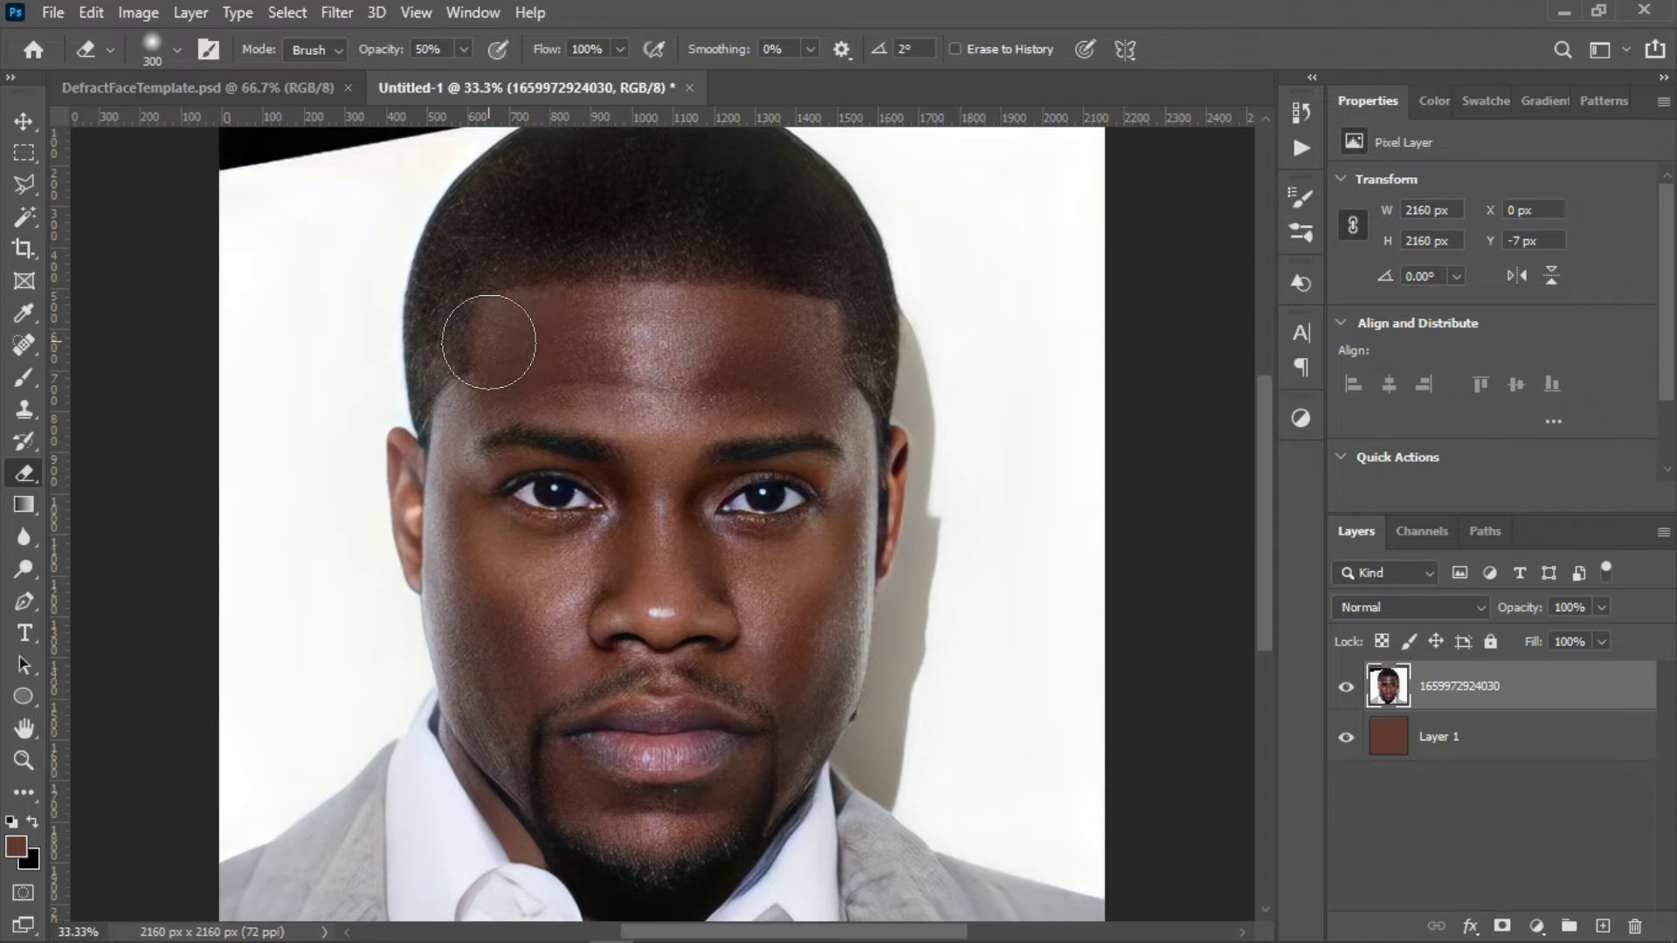
pyautogui.press(']')
pyautogui.moveTo(489, 341)
pyautogui.mouseDown()
pyautogui.moveTo(445, 288)
pyautogui.moveTo(463, 267)
pyautogui.moveTo(639, 247)
pyautogui.moveTo(503, 248)
pyautogui.moveTo(765, 248)
pyautogui.moveTo(823, 268)
pyautogui.moveTo(731, 151)
pyautogui.moveTo(395, 151)
pyautogui.moveTo(242, 508)
pyautogui.moveTo(235, 425)
pyautogui.moveTo(402, 414)
pyautogui.moveTo(392, 536)
pyautogui.moveTo(469, 818)
pyautogui.moveTo(540, 893)
pyautogui.moveTo(321, 925)
pyautogui.moveTo(278, 504)
pyautogui.moveTo(292, 630)
pyautogui.moveTo(350, 434)
pyautogui.moveTo(1052, 160)
pyautogui.moveTo(1107, 160)
pyautogui.moveTo(891, 358)
pyautogui.moveTo(905, 386)
pyautogui.moveTo(894, 684)
pyautogui.moveTo(864, 783)
pyautogui.moveTo(672, 941)
pyautogui.moveTo(759, 929)
pyautogui.moveTo(890, 854)
pyautogui.moveTo(1065, 251)
pyautogui.moveTo(921, 262)
pyautogui.mouseUp()
pyautogui.press('0')
pyautogui.moveTo(372, 561); pyautogui.dragTo(460, 830)
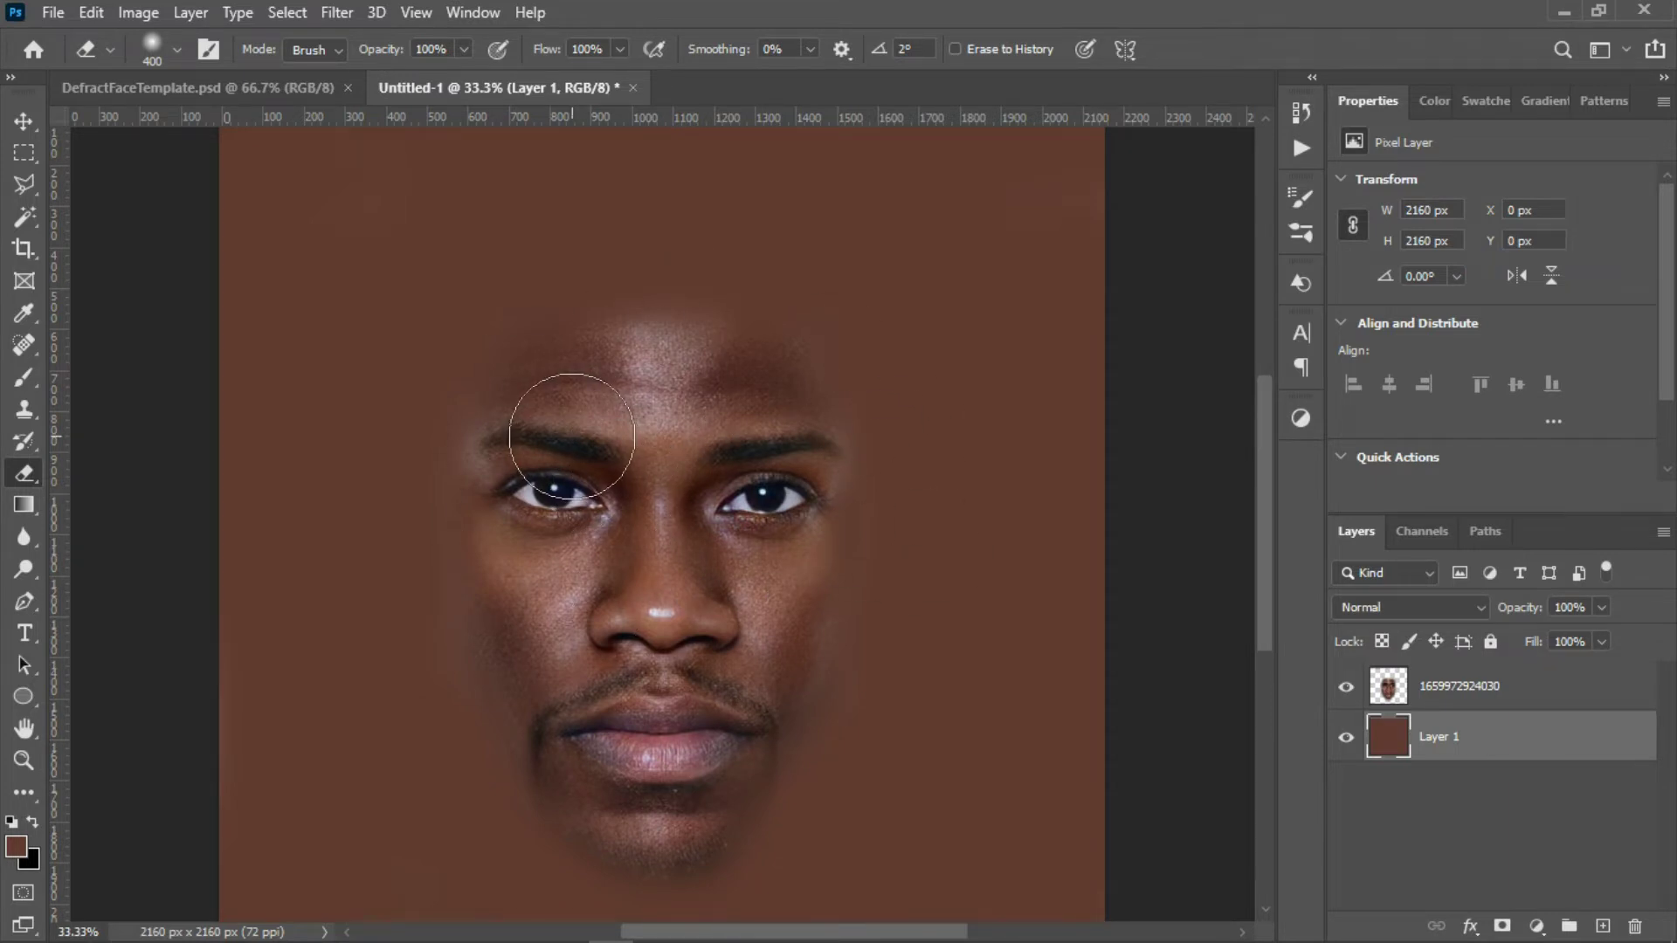
# Add a new empty layer above the face photo
pyautogui.click(1479, 704)
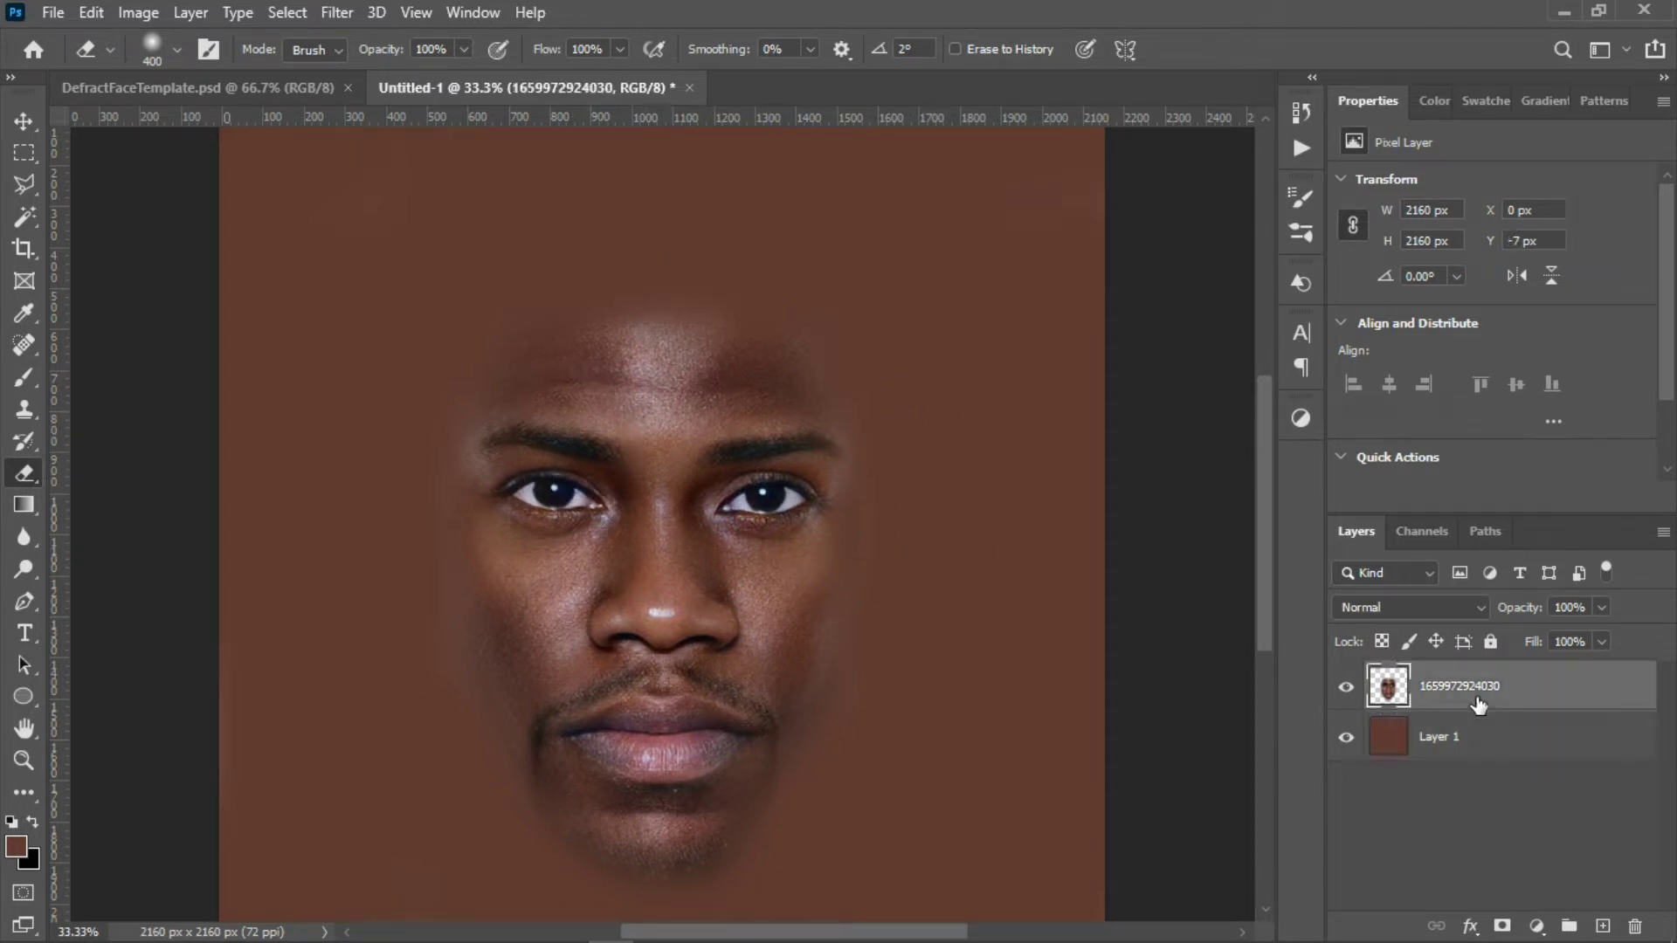
pyautogui.click(1603, 919)
pyautogui.hotkey('ctrl', '+')
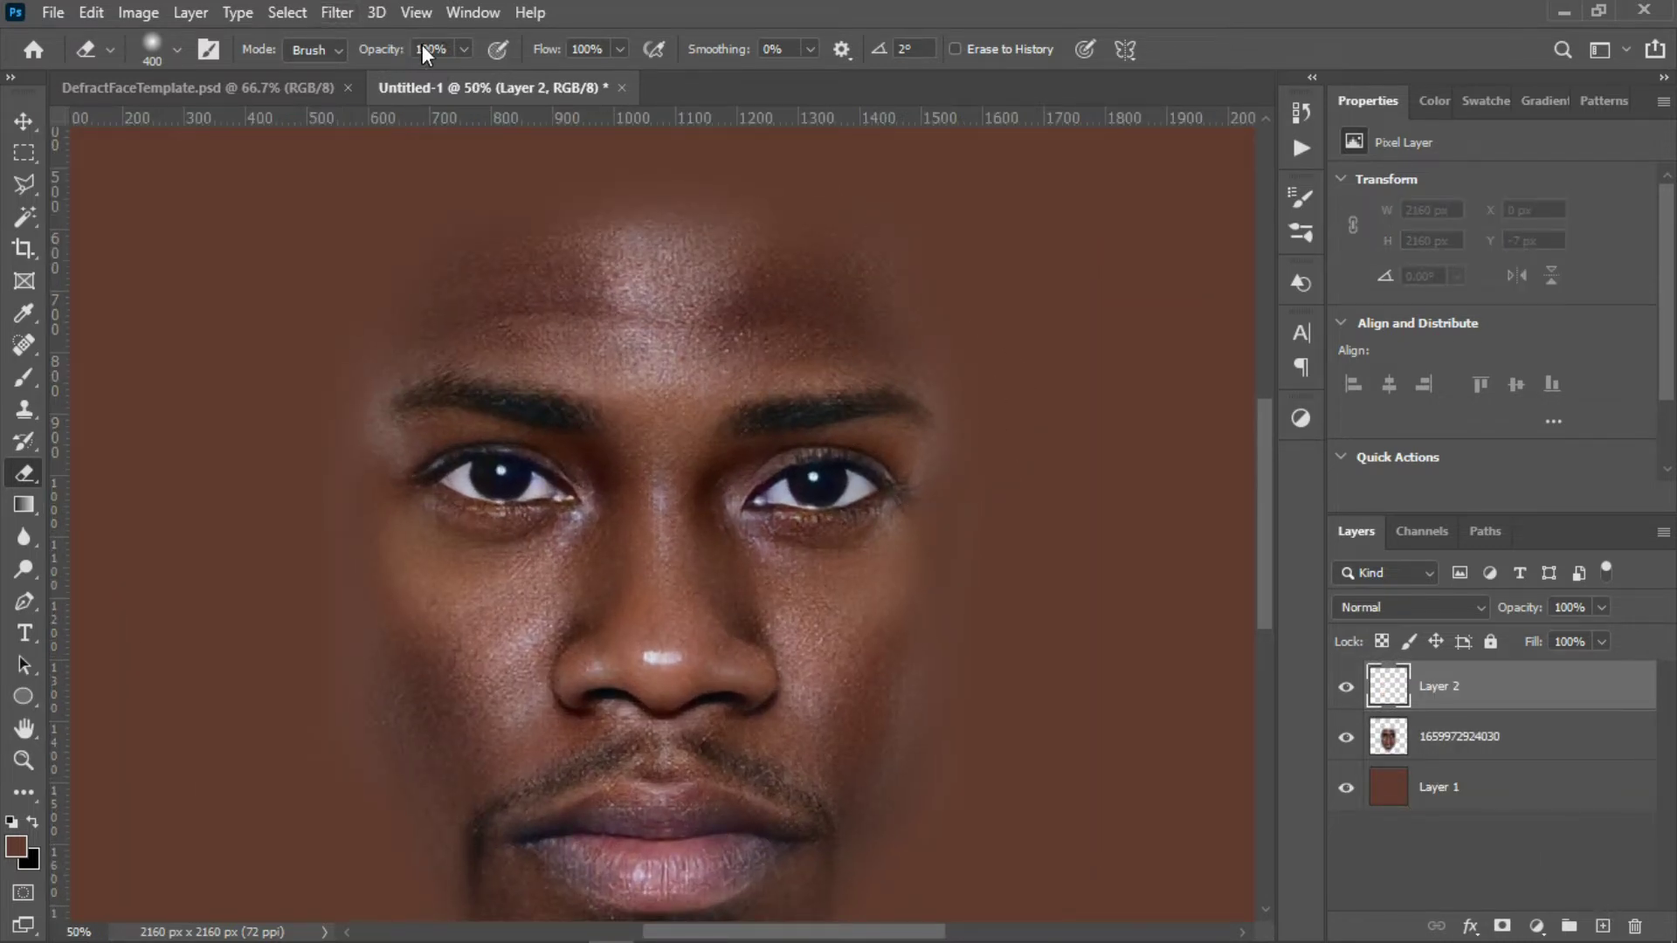
# Paint sampled forehead skin tone over the forehead at 50%, then 25% brush opacity
pyautogui.click(28, 370)
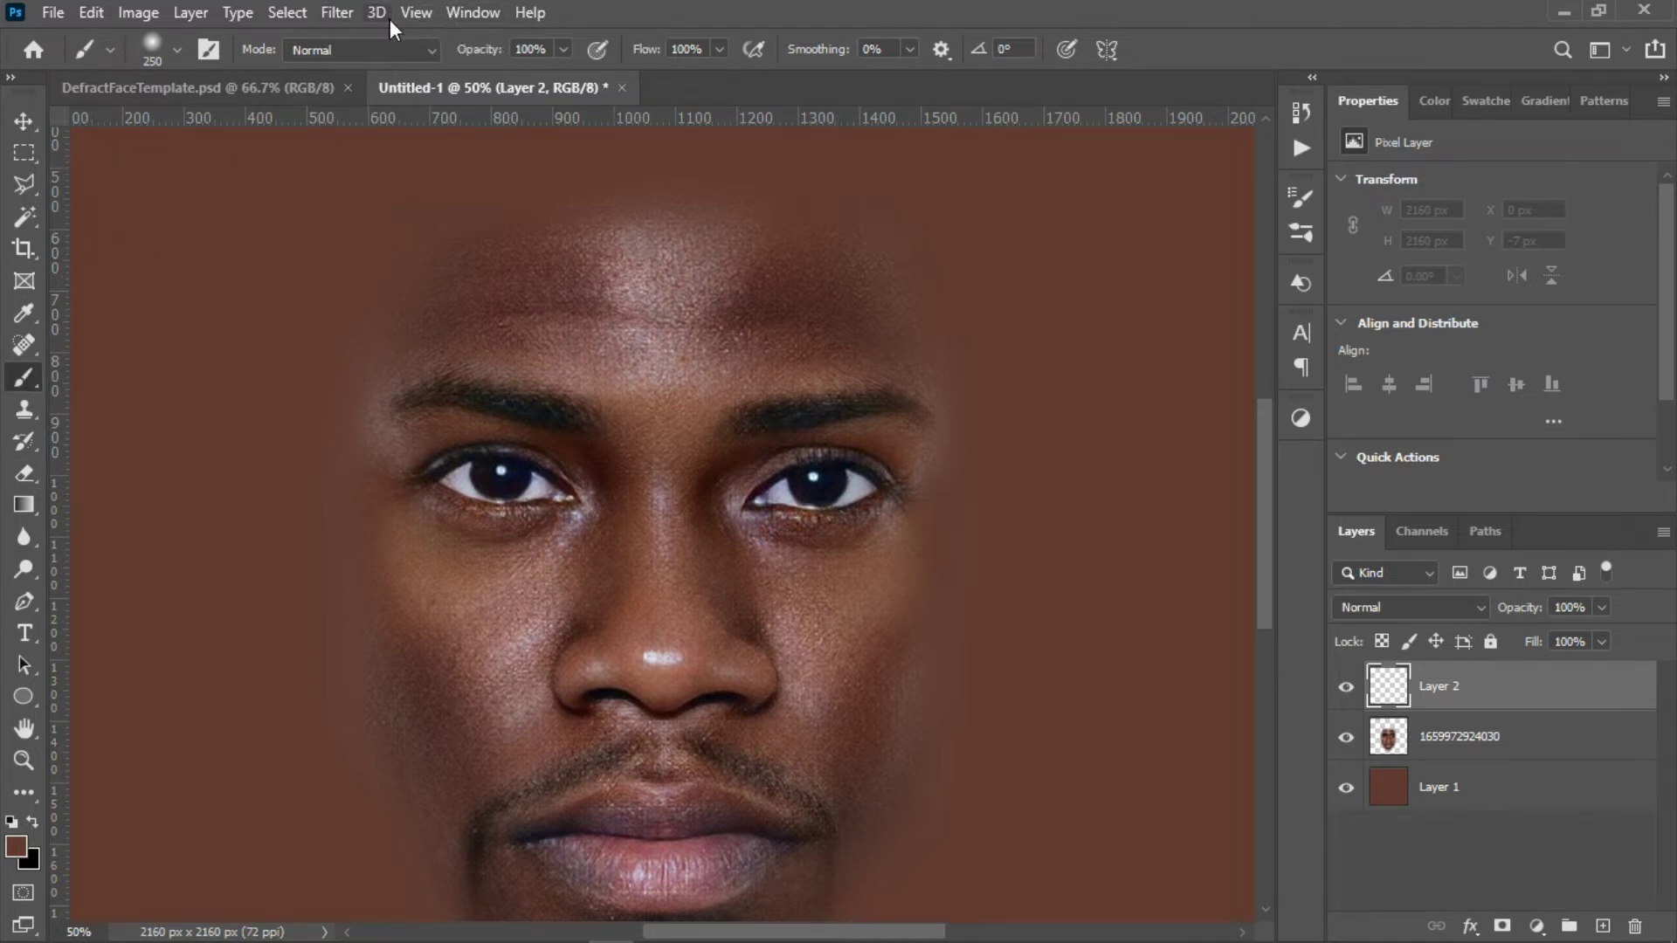
pyautogui.write('0')
pyautogui.press('Return')
pyautogui.keyDown('alt'); pyautogui.click(773, 291); pyautogui.keyUp('alt')
pyautogui.click(648, 283)
pyautogui.moveTo(648, 283)
pyautogui.mouseDown()
pyautogui.moveTo(711, 241)
pyautogui.moveTo(643, 275)
pyautogui.moveTo(680, 293)
pyautogui.moveTo(641, 321)
pyautogui.moveTo(629, 270)
pyautogui.moveTo(643, 262)
pyautogui.moveTo(637, 282)
pyautogui.mouseUp()
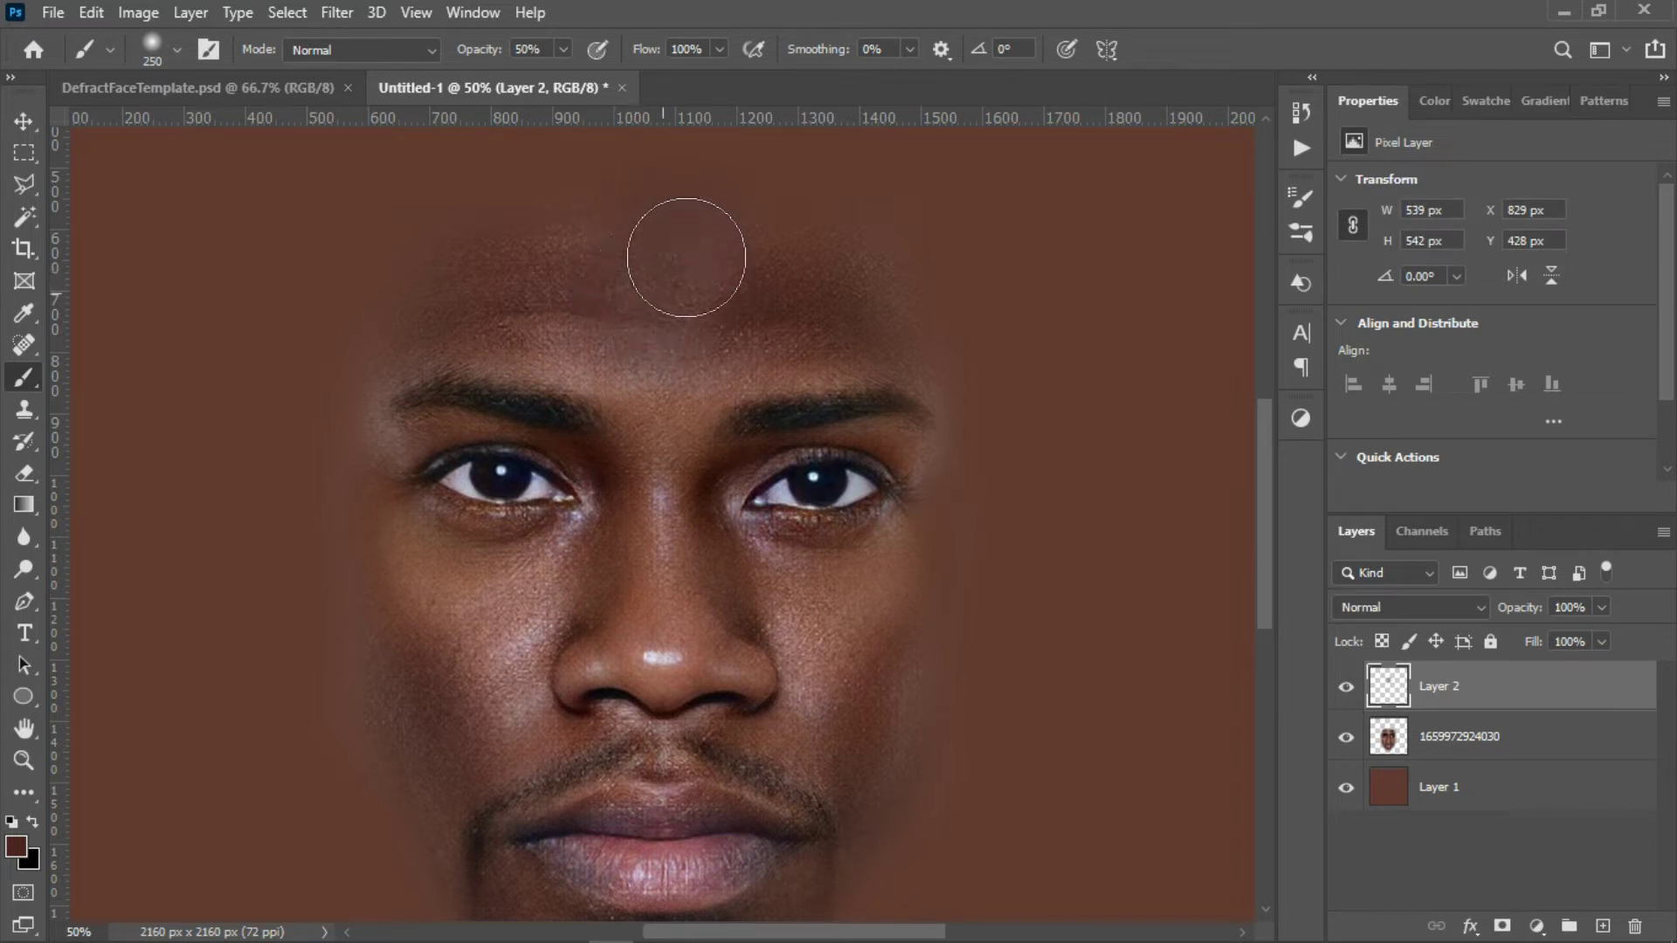
pyautogui.press('2')
pyautogui.press('5')
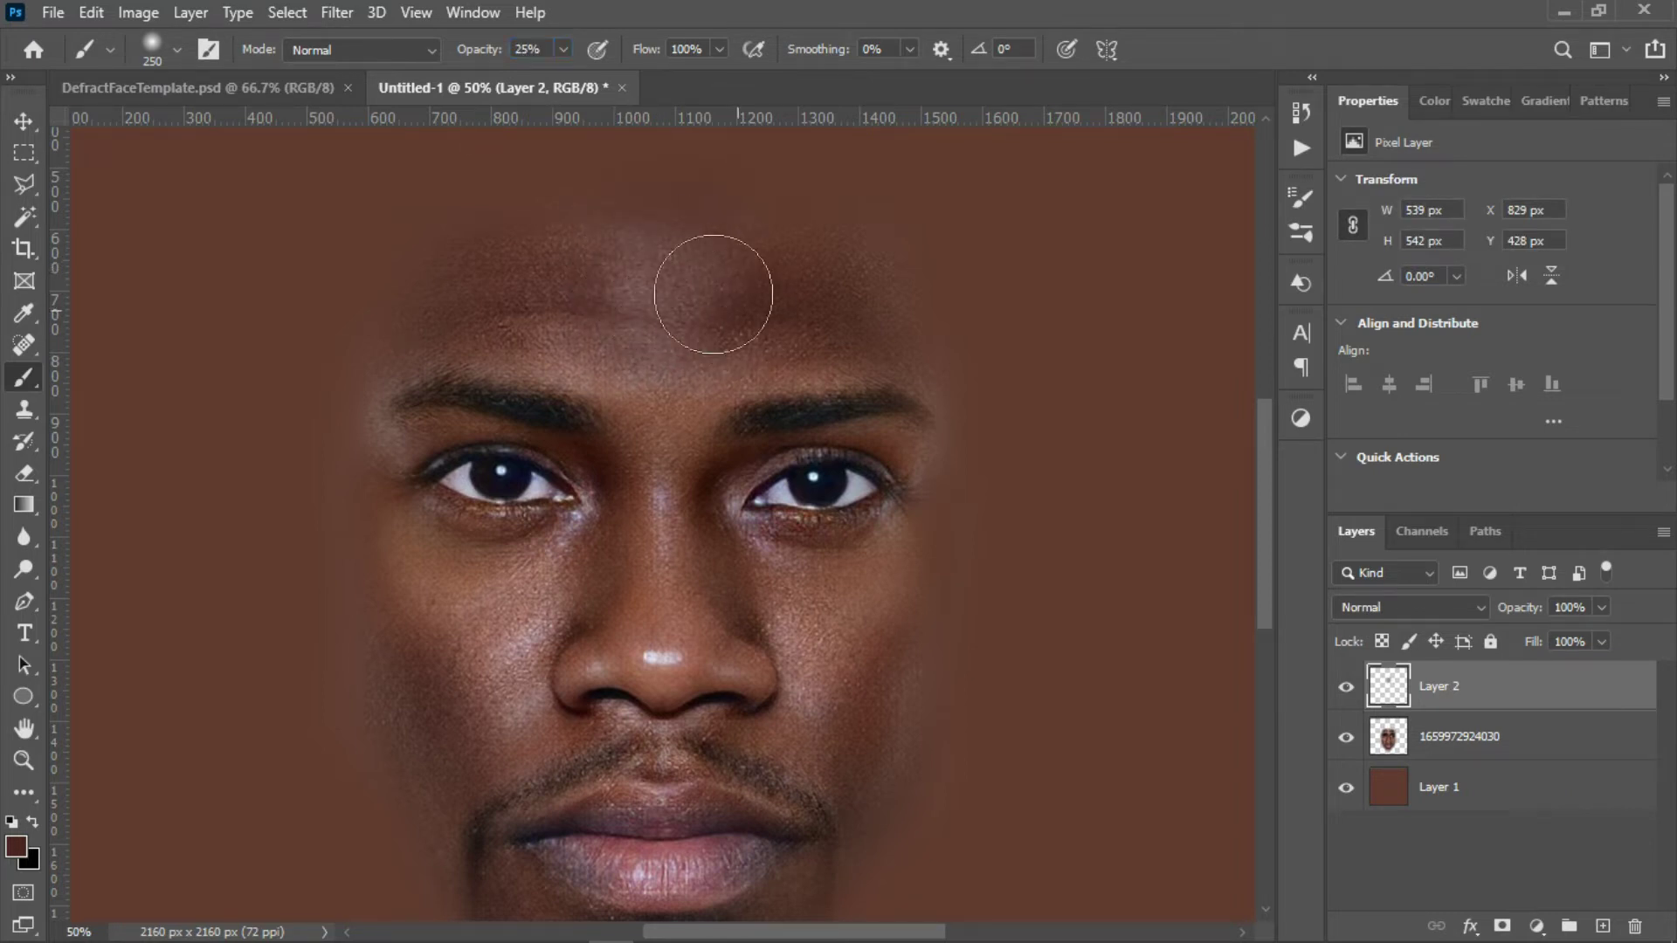
pyautogui.moveTo(711, 280); pyautogui.dragTo(637, 270)
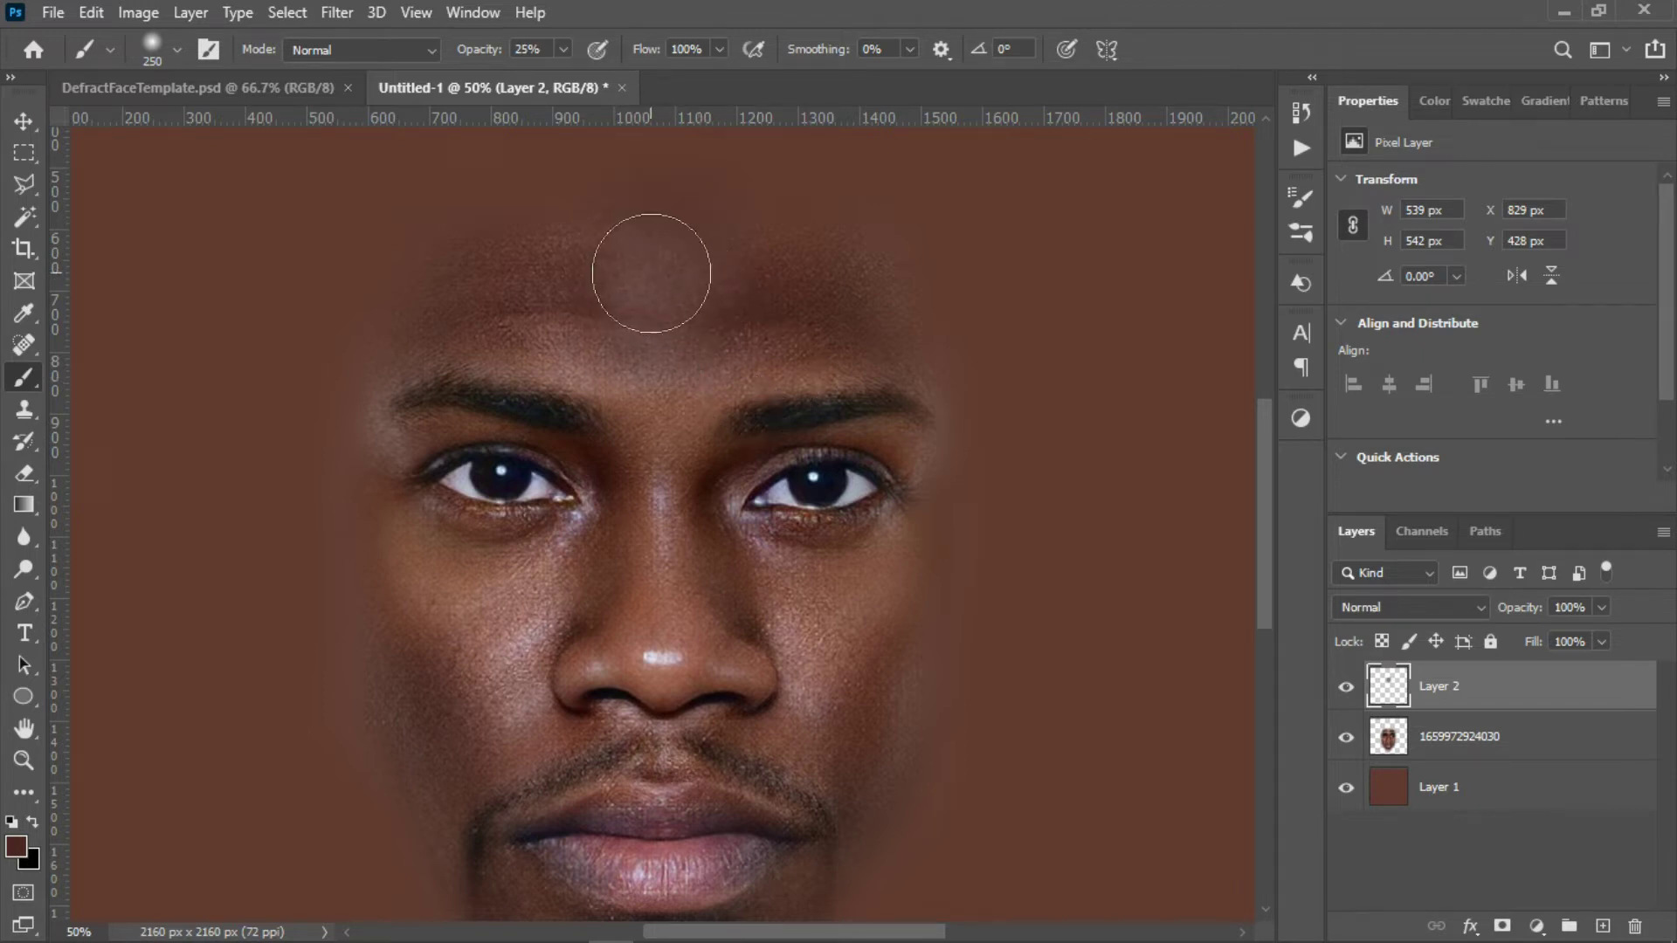
# Paint a lighter sampled brown over the light spot under the left eye
pyautogui.press('[')
pyautogui.press('[')
pyautogui.keyDown('alt'); pyautogui.click(682, 323); pyautogui.keyUp('alt')
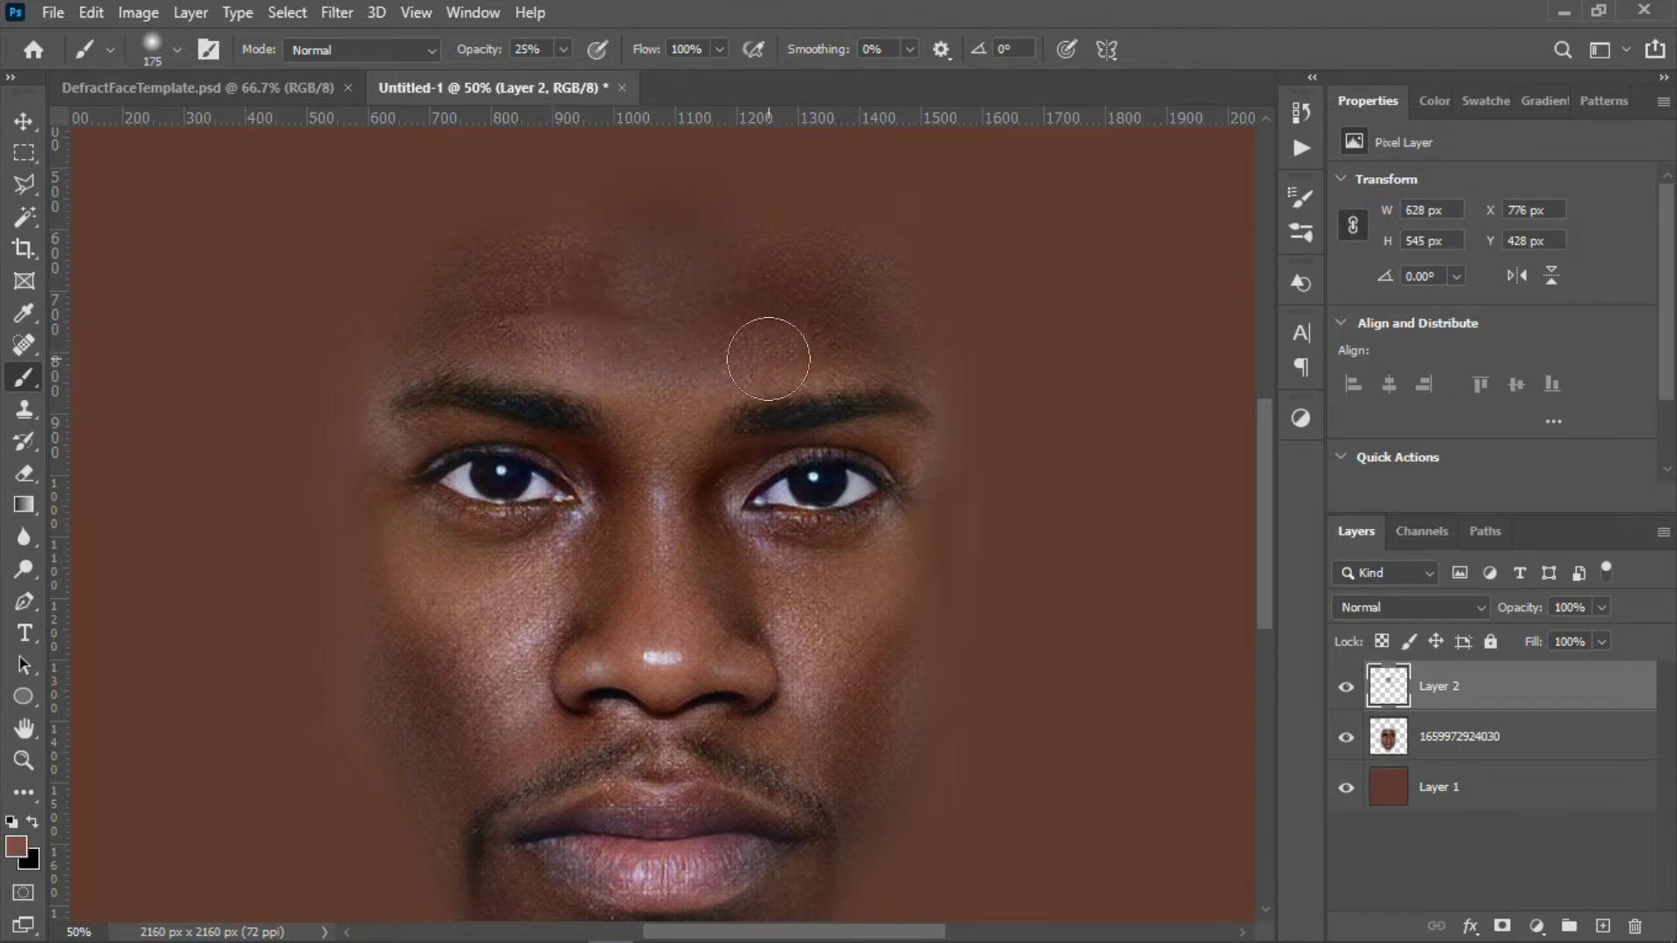
pyautogui.hotkey('ctrl', '0')
pyautogui.click(1485, 745)
pyautogui.press('e')
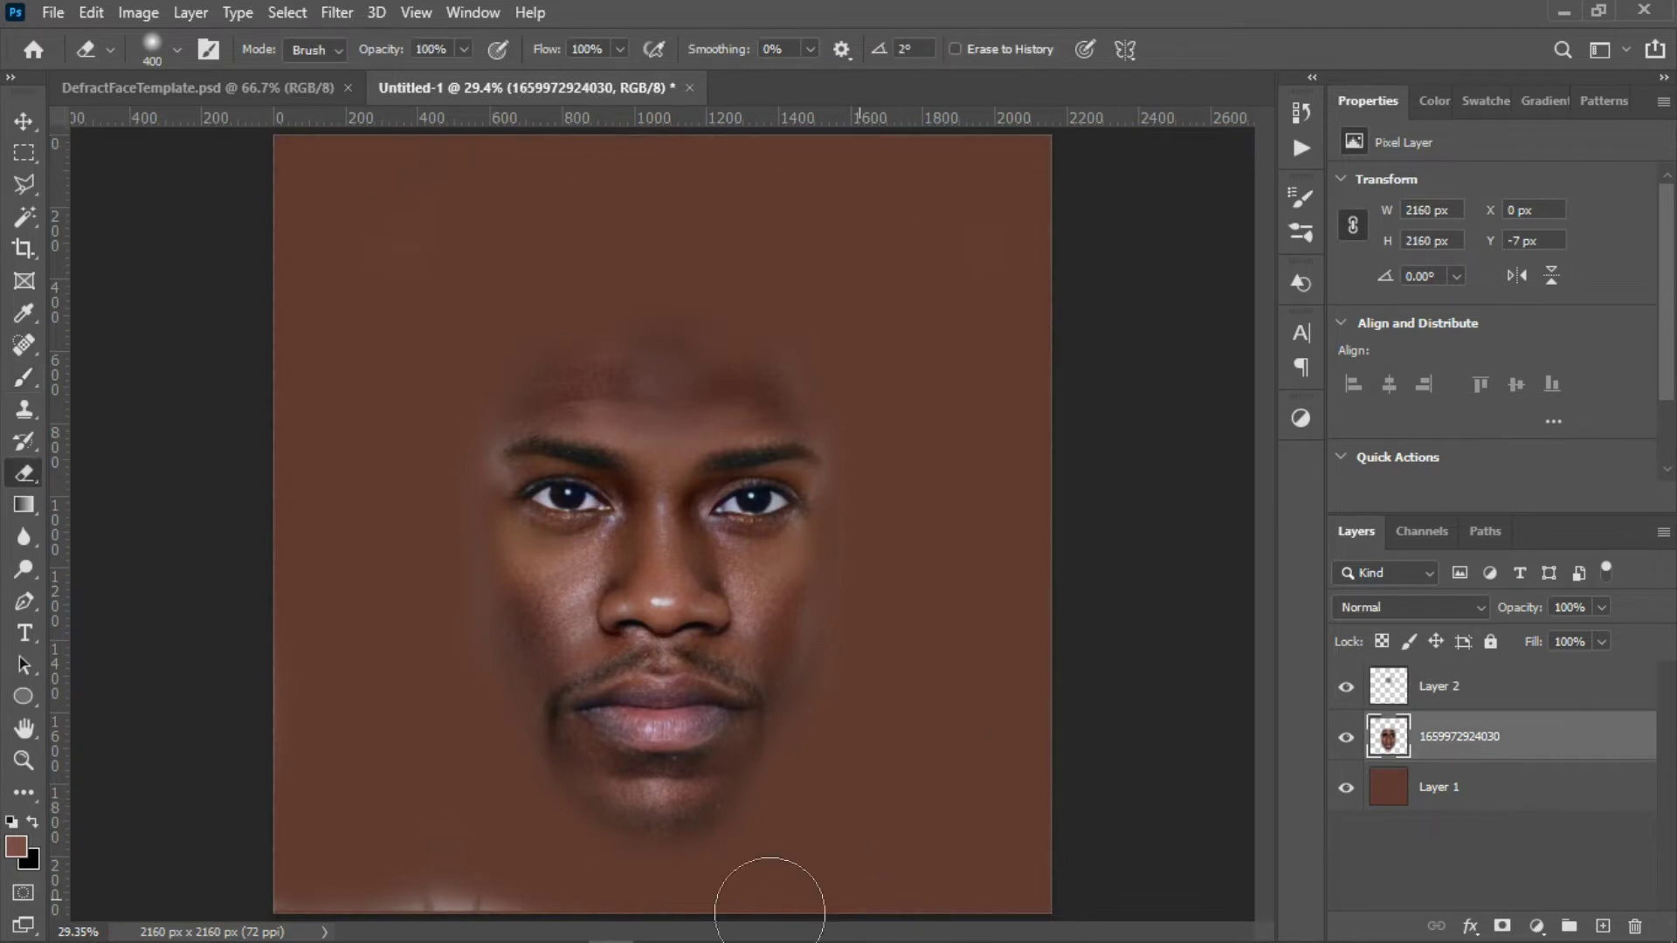
pyautogui.press('b')
pyautogui.hotkey('ctrl', '1')
pyautogui.hscroll(-5, 472, 483)
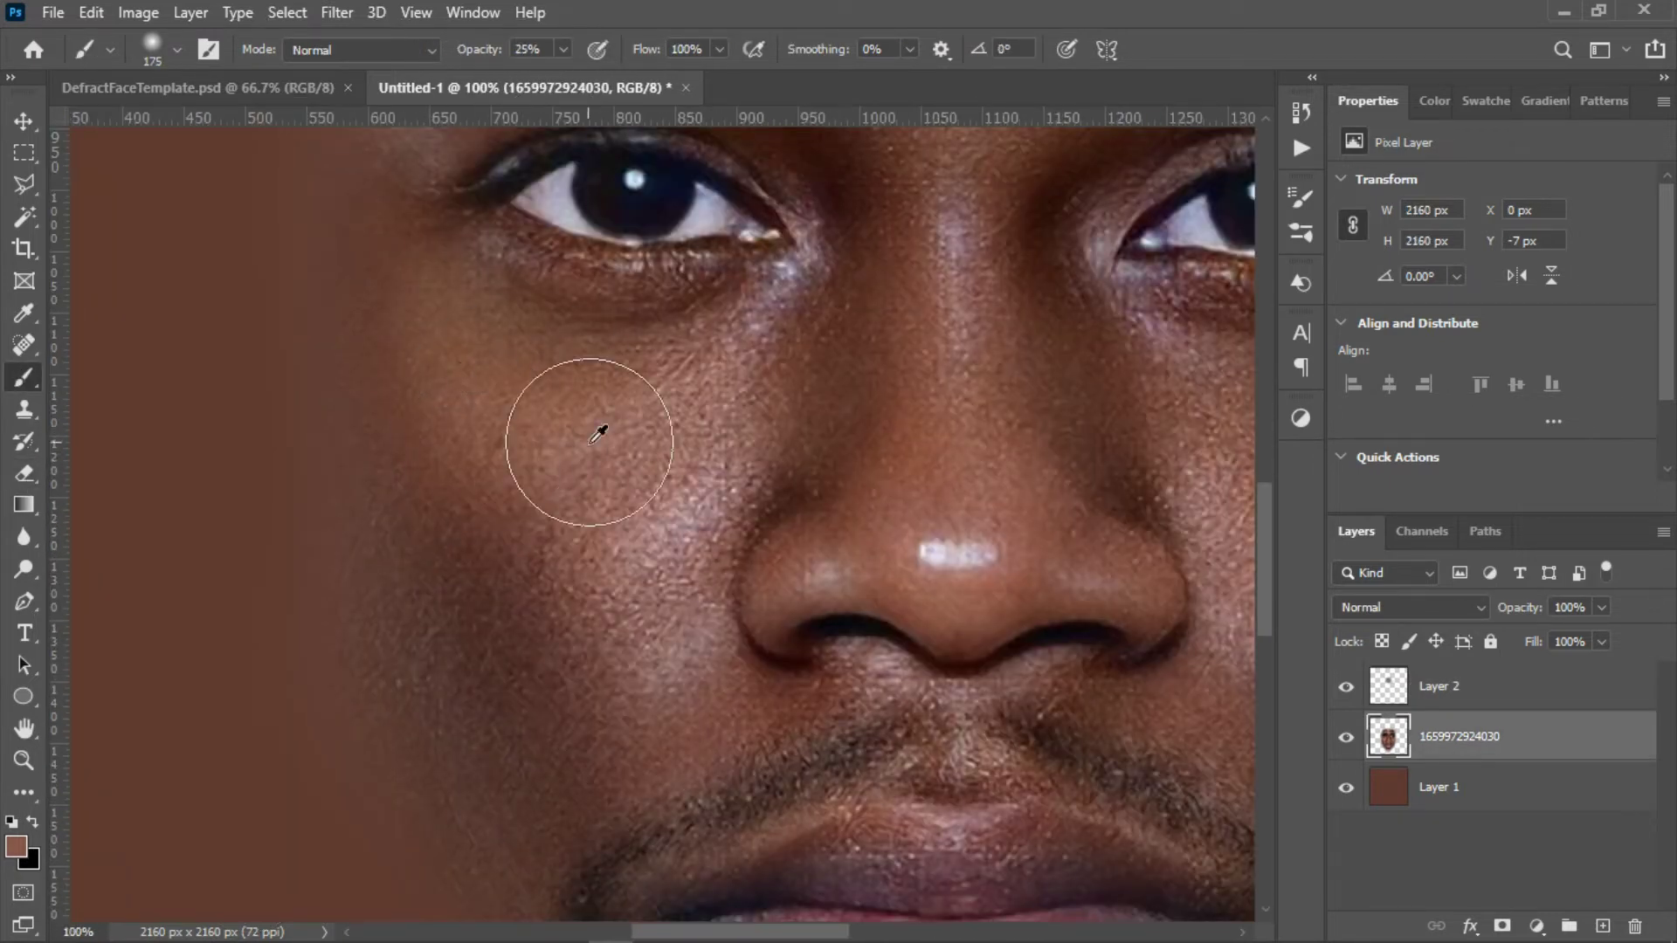
pyautogui.hotkey('alt', ']')
pyautogui.moveTo(562, 459); pyautogui.dragTo(715, 393)
pyautogui.press('[')
pyautogui.press('[')
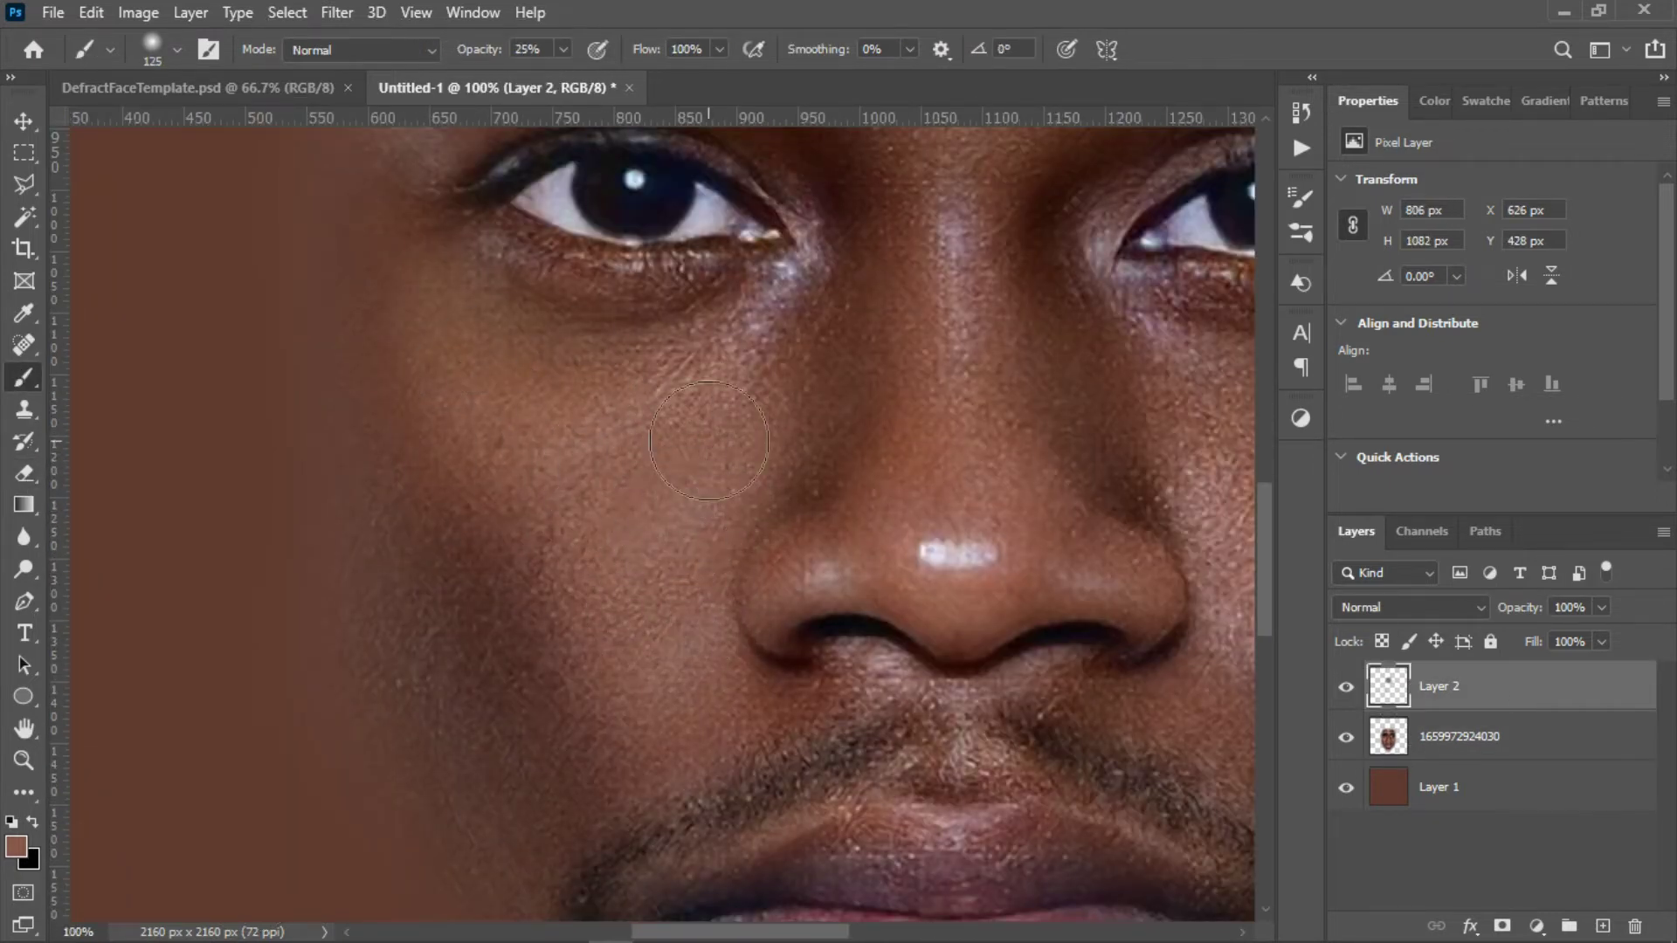
pyautogui.moveTo(842, 318)
pyautogui.mouseDown()
pyautogui.moveTo(744, 323)
pyautogui.moveTo(769, 269)
pyautogui.mouseUp()
# Even the skin under the right eye with a 100 px brush, then sample a lighter brown
pyautogui.hotkey('ctrl', '-')
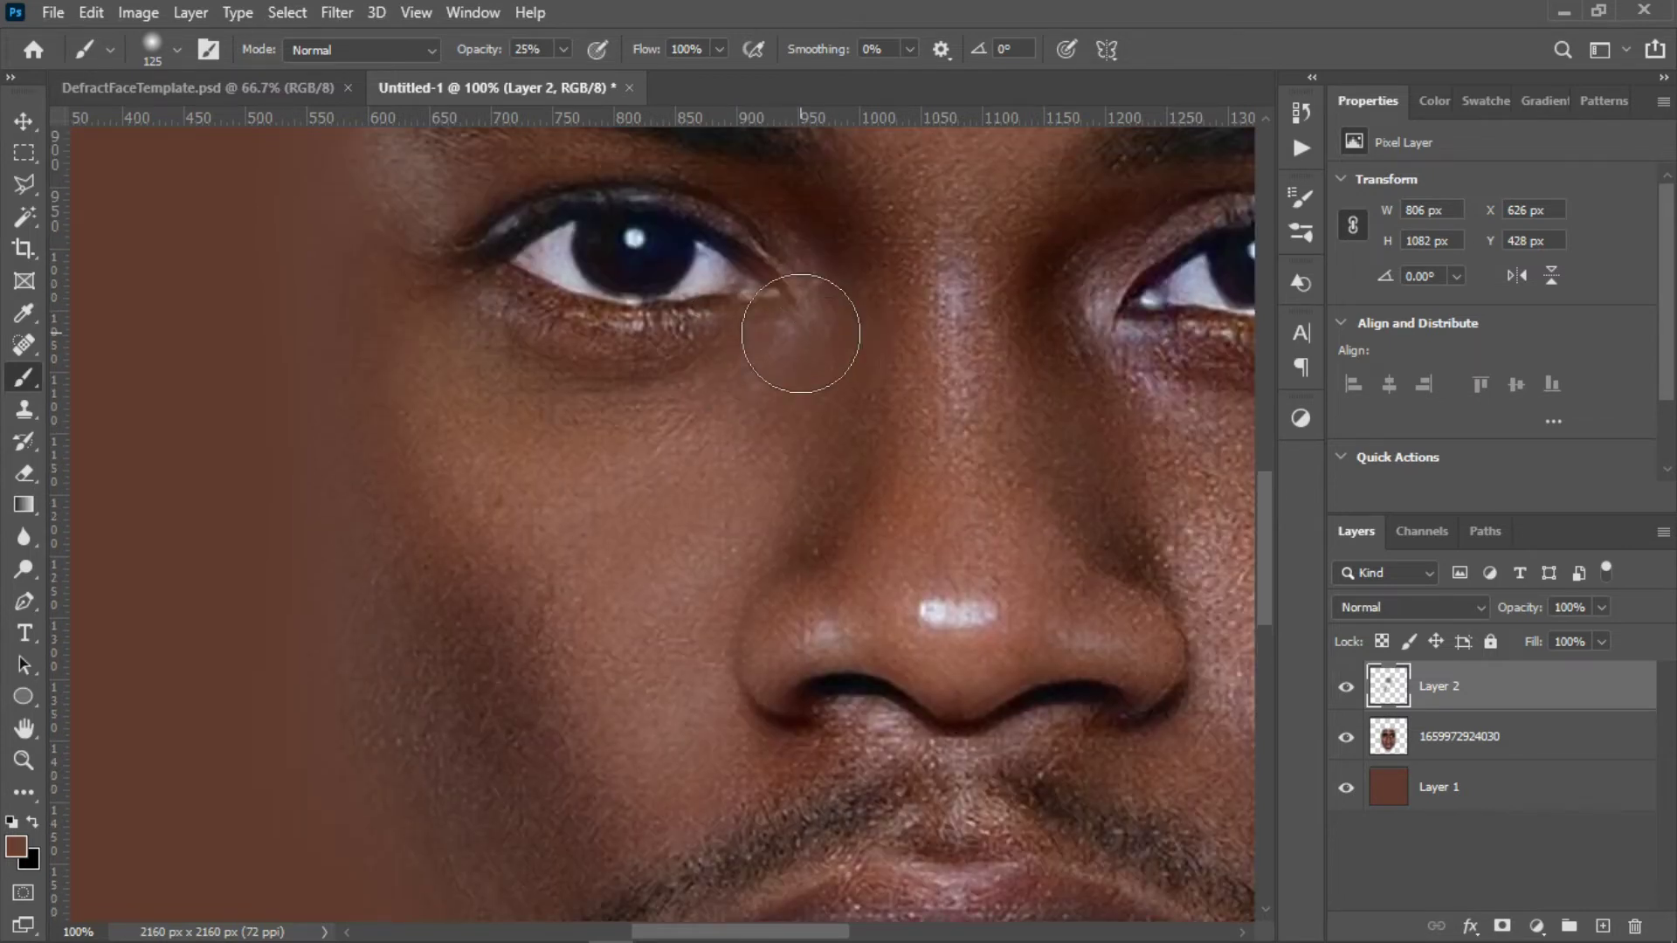
pyautogui.press('[')
pyautogui.press('[')
pyautogui.press('[')
pyautogui.press('[')
pyautogui.press('[')
pyautogui.press('[')
pyautogui.scroll(-3, 822, 374)
pyautogui.hotkey('ctrl', '-')
pyautogui.hotkey('ctrl', '+')
pyautogui.hotkey('ctrl', '+')
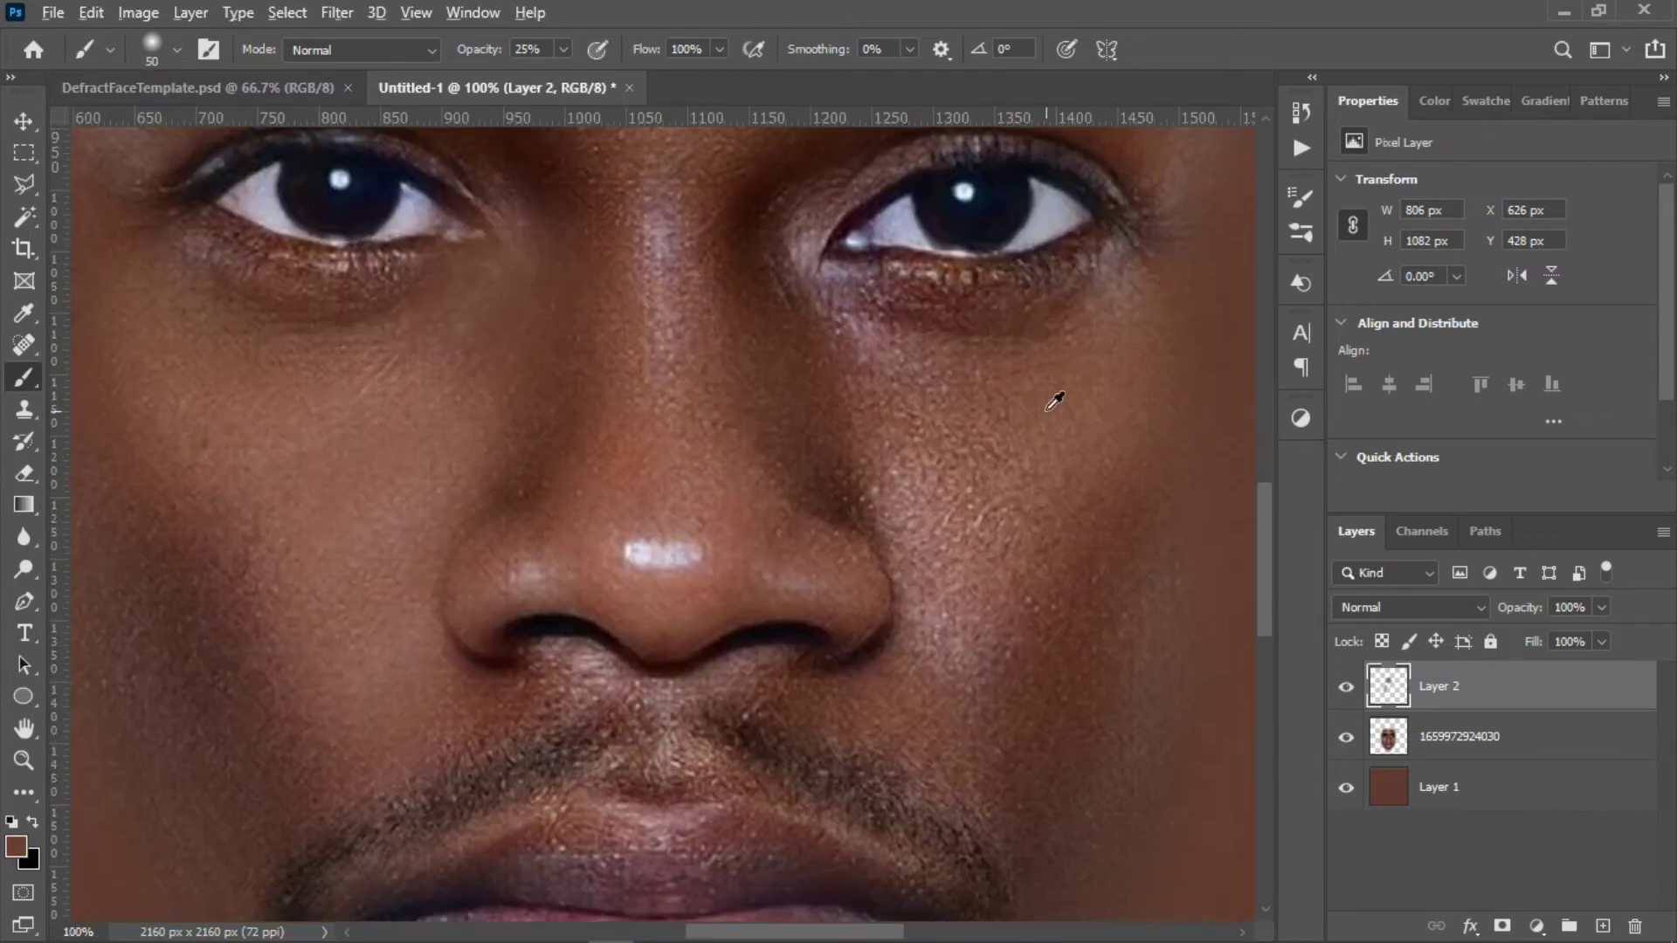
pyautogui.scroll(-1, 1060, 401)
pyautogui.press(']')
pyautogui.press(']')
pyautogui.press(']')
pyautogui.press(']')
pyautogui.press(']')
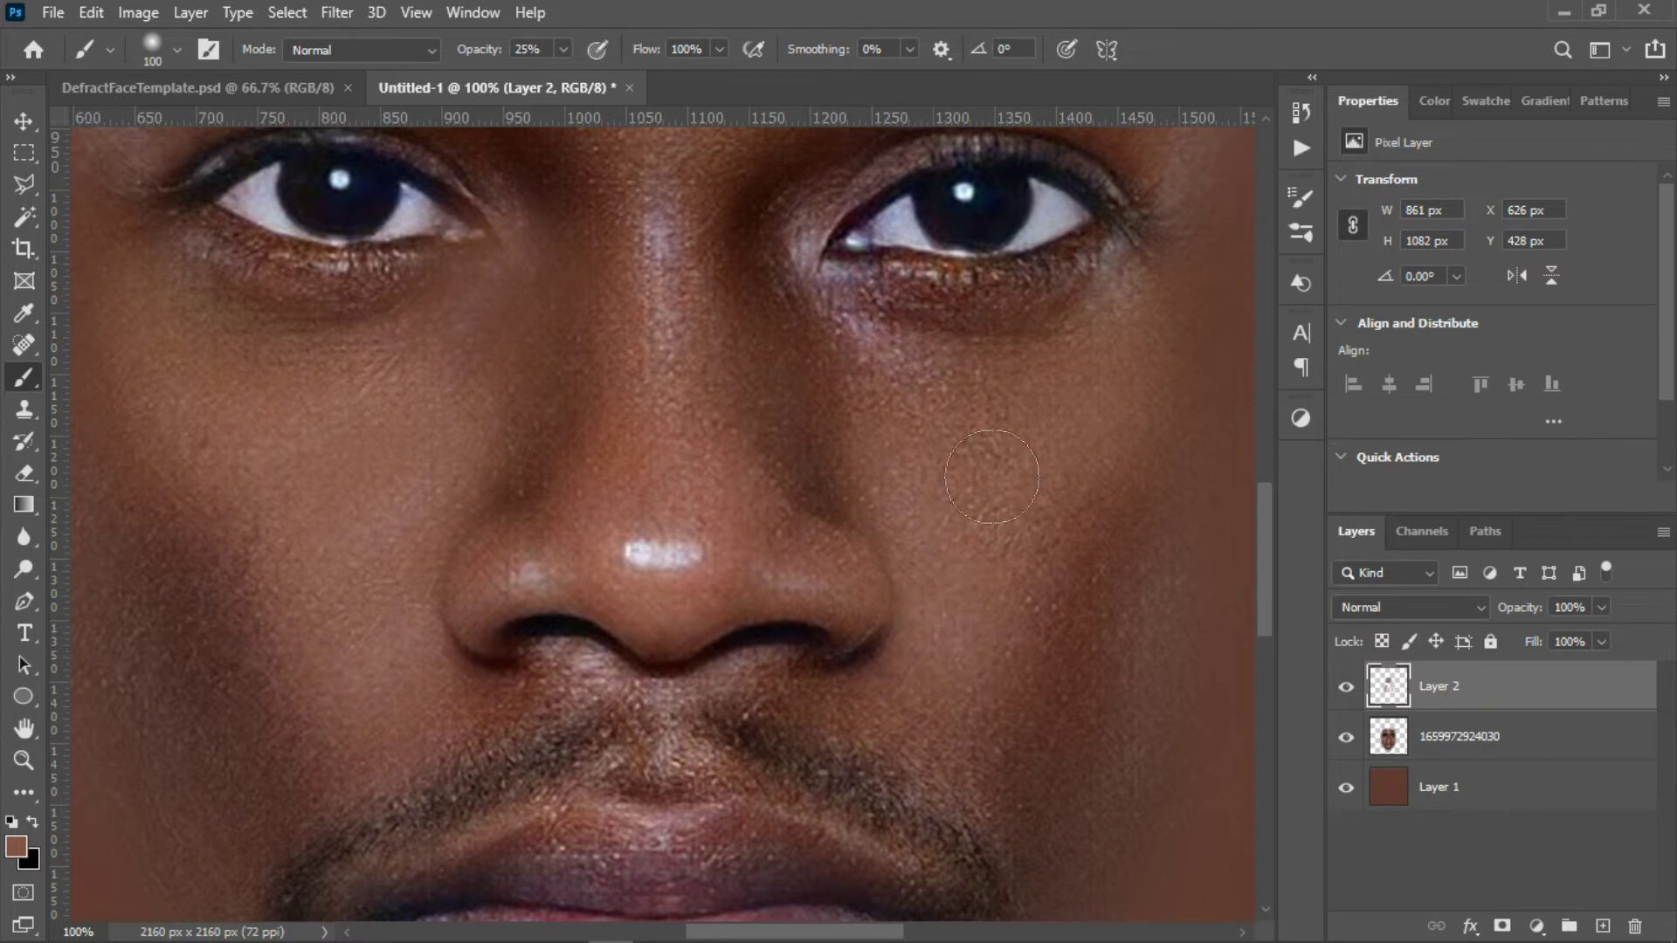
pyautogui.moveTo(887, 332)
pyautogui.mouseDown()
pyautogui.moveTo(794, 300)
pyautogui.moveTo(864, 327)
pyautogui.mouseUp()
pyautogui.scroll(3, 865, 327)
pyautogui.press('[')
pyautogui.press('[')
pyautogui.press('[')
pyautogui.press('[')
pyautogui.press('[')
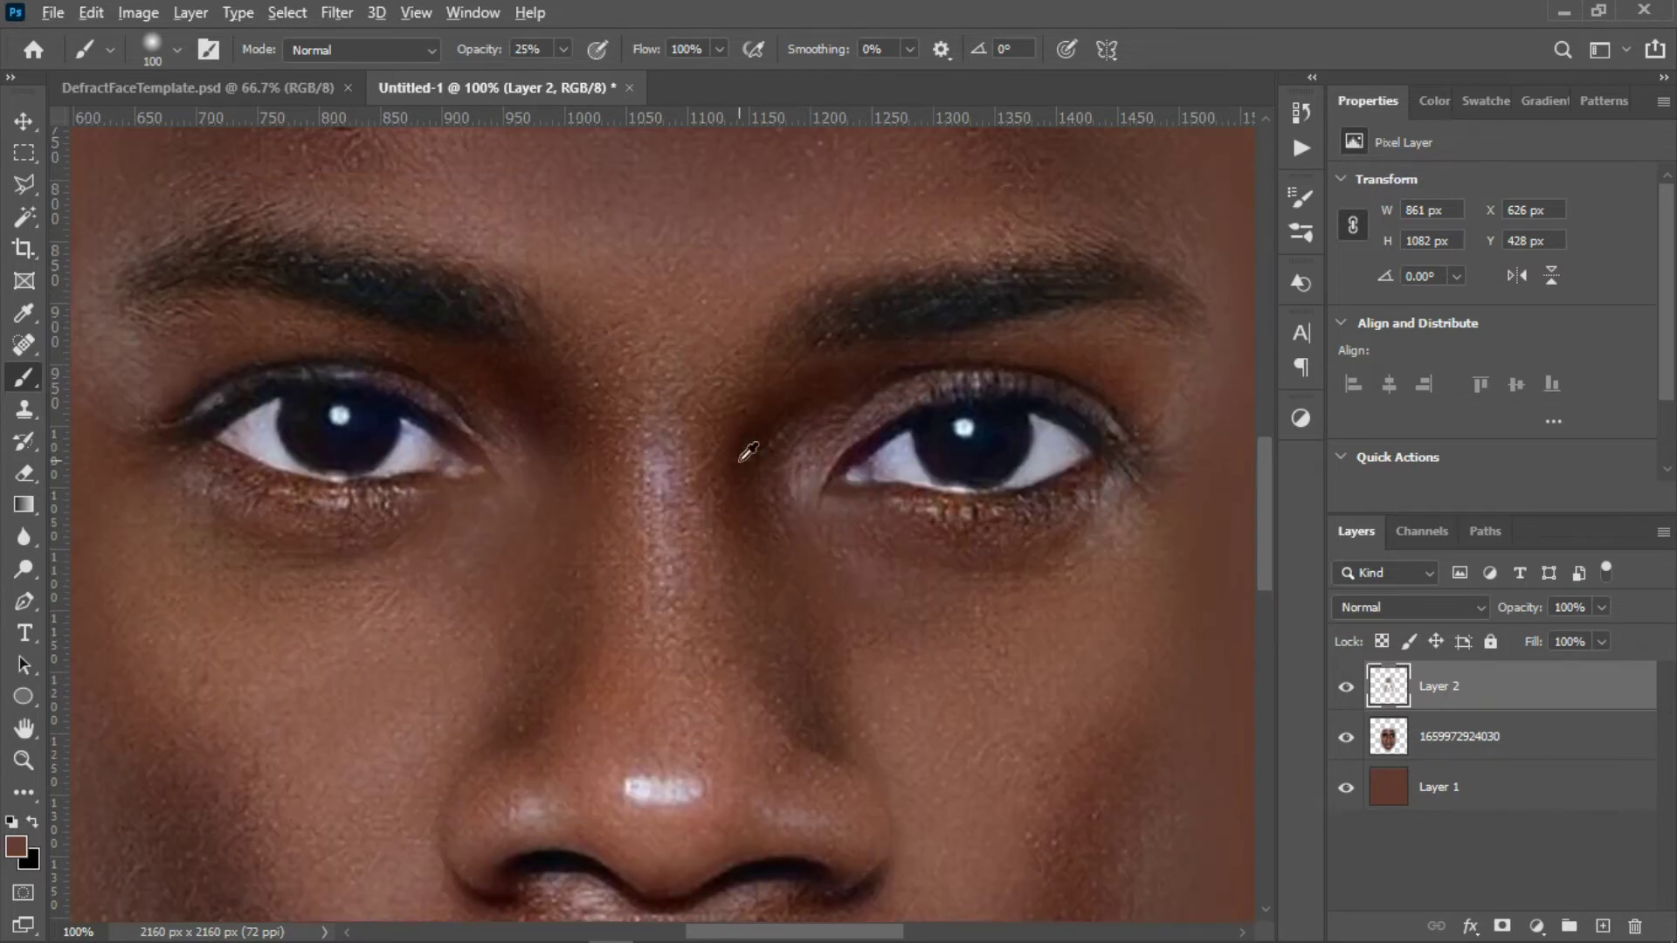
pyautogui.press(']')
pyautogui.press(']')
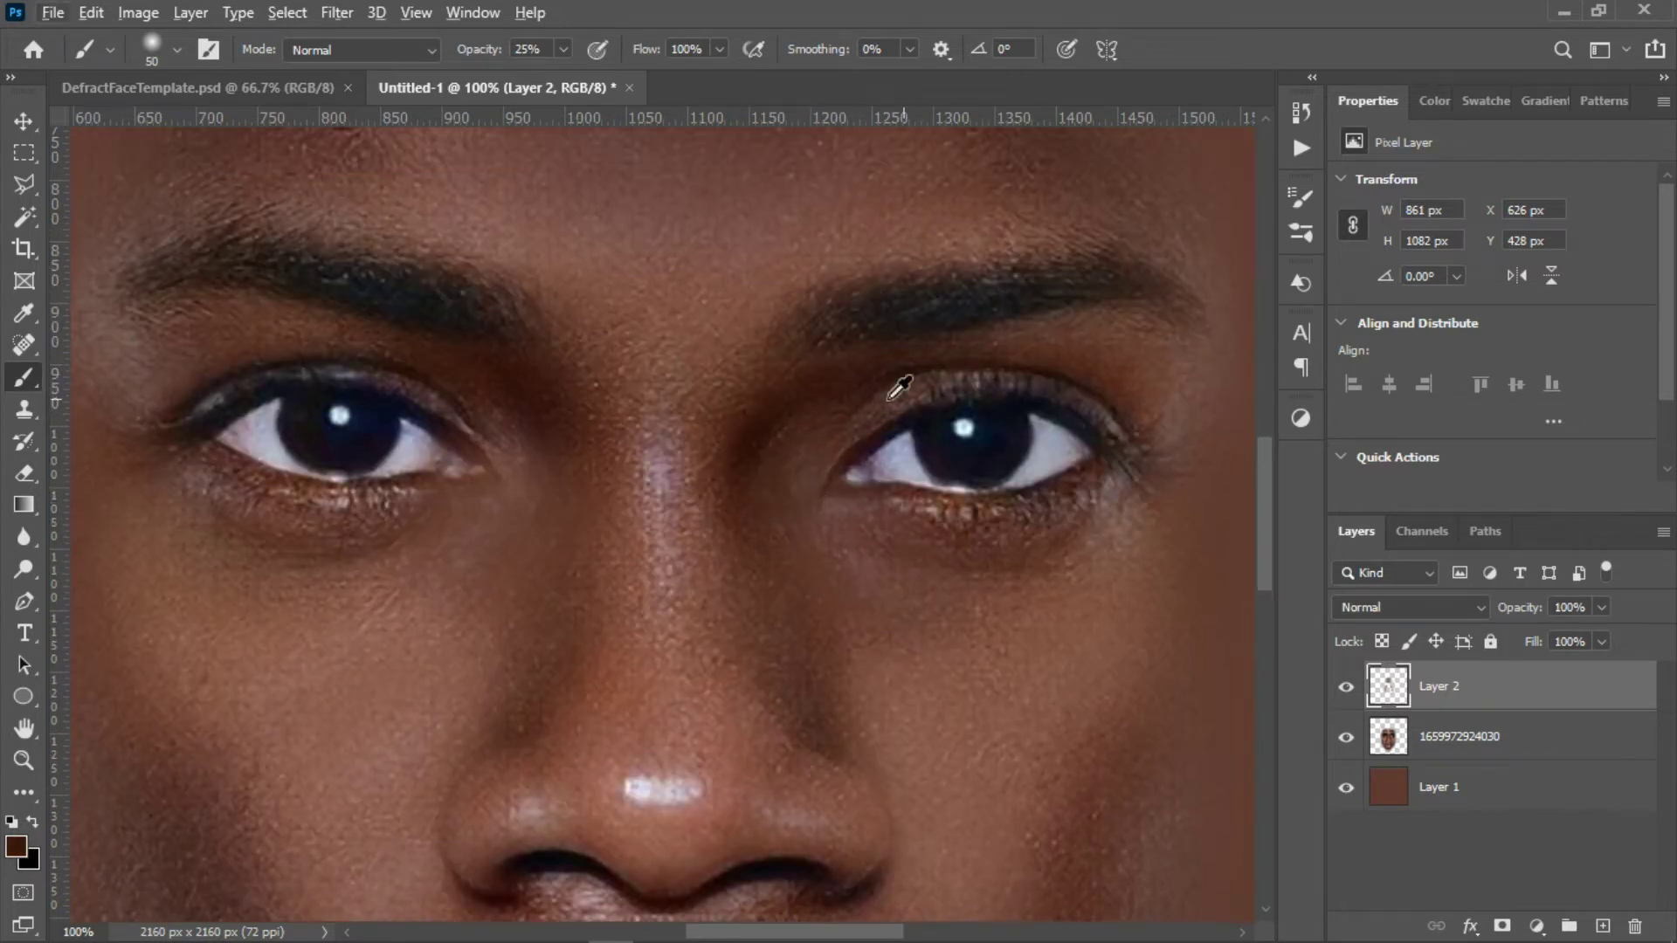
pyautogui.hotkey('ctrl', '0')
pyautogui.hotkey('ctrl', '+')
pyautogui.hotkey('ctrl', '+')
pyautogui.keyDown('alt'); pyautogui.click(661, 569); pyautogui.keyUp('alt')
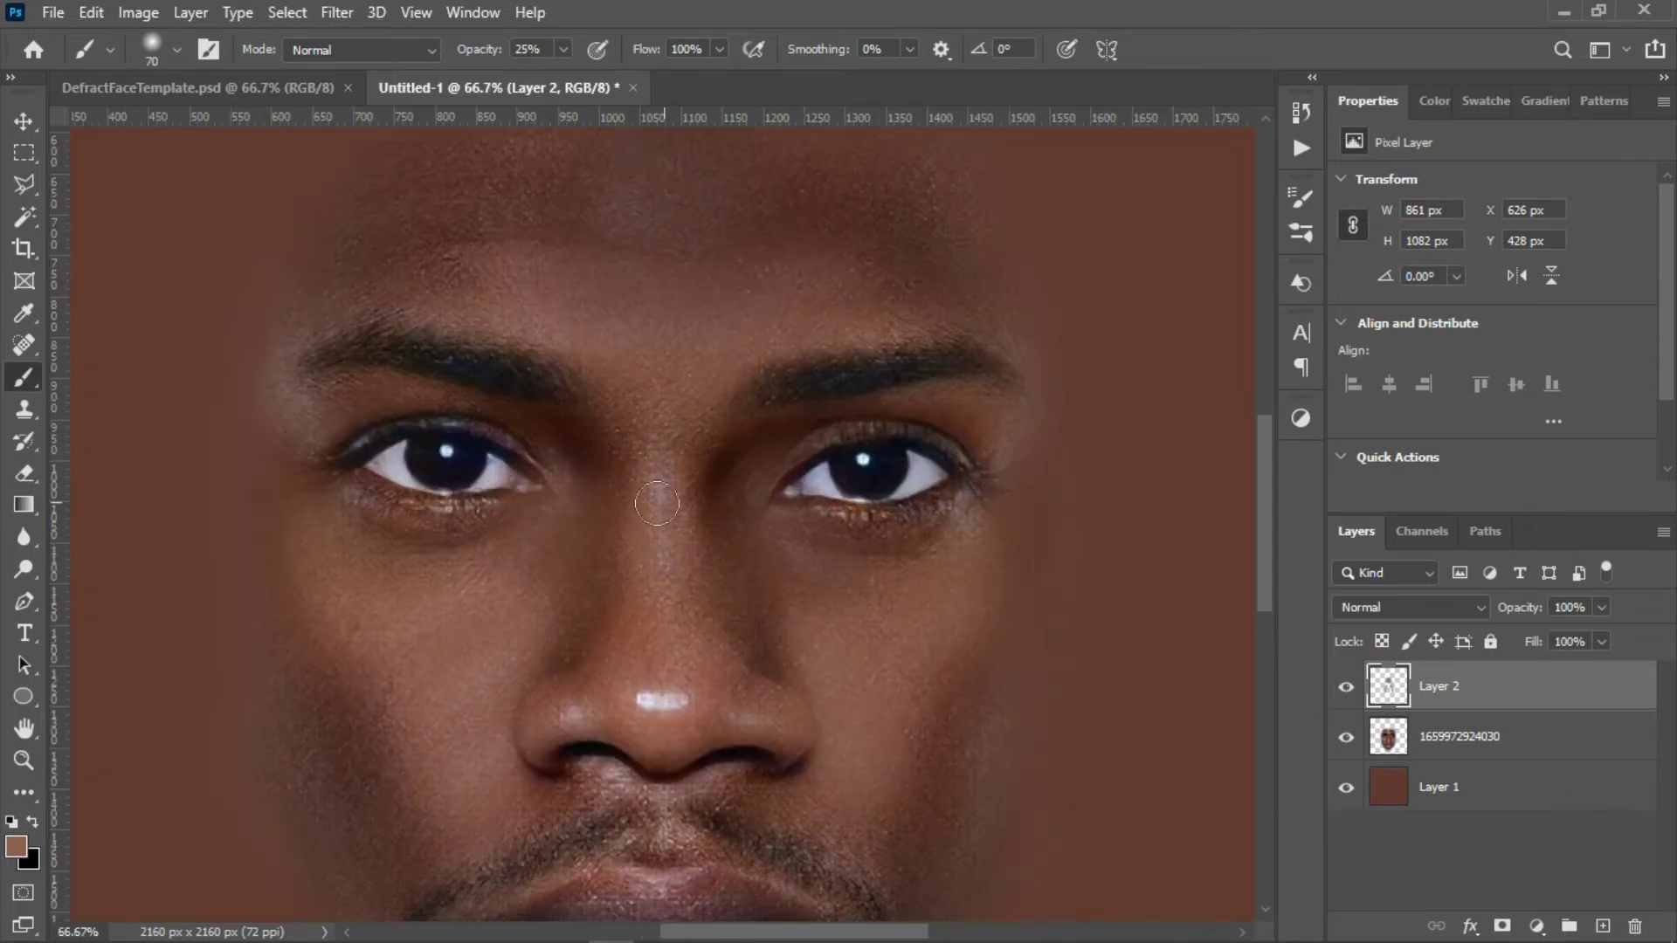
# Paint skin tone around both eyes' outer corners and near the left brow
pyautogui.scroll(-4, 753, 865)
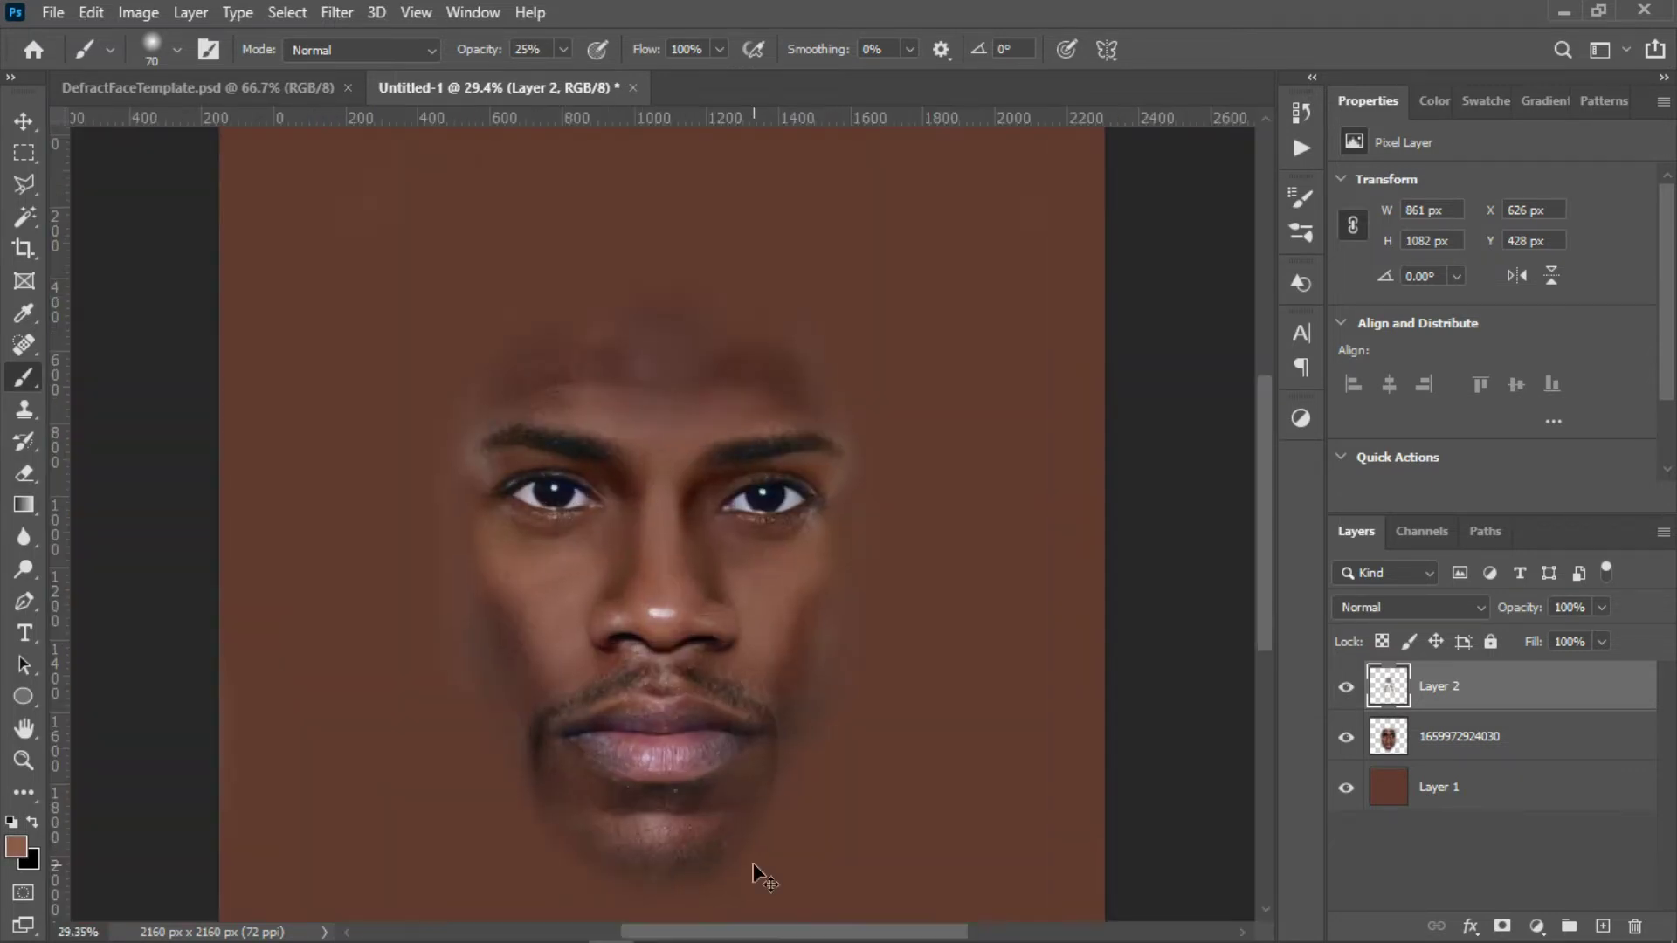
pyautogui.scroll(4, 696, 551)
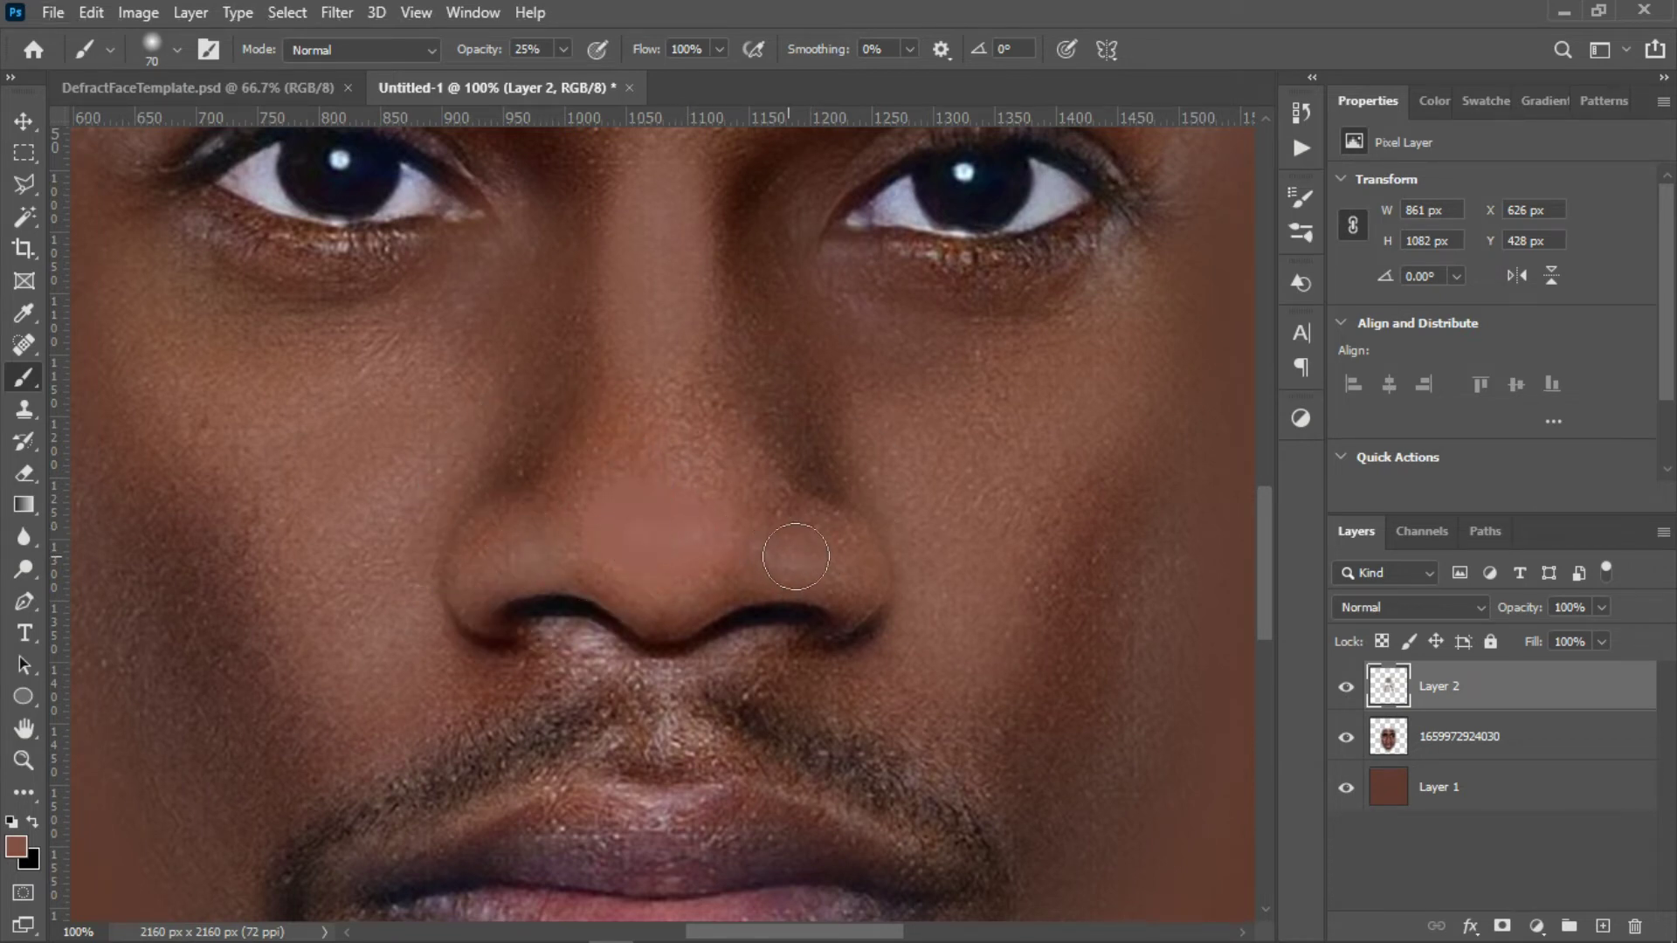
pyautogui.scroll(-4, 935, 686)
pyautogui.scroll(3, 935, 686)
pyautogui.moveTo(943, 410); pyautogui.dragTo(970, 441)
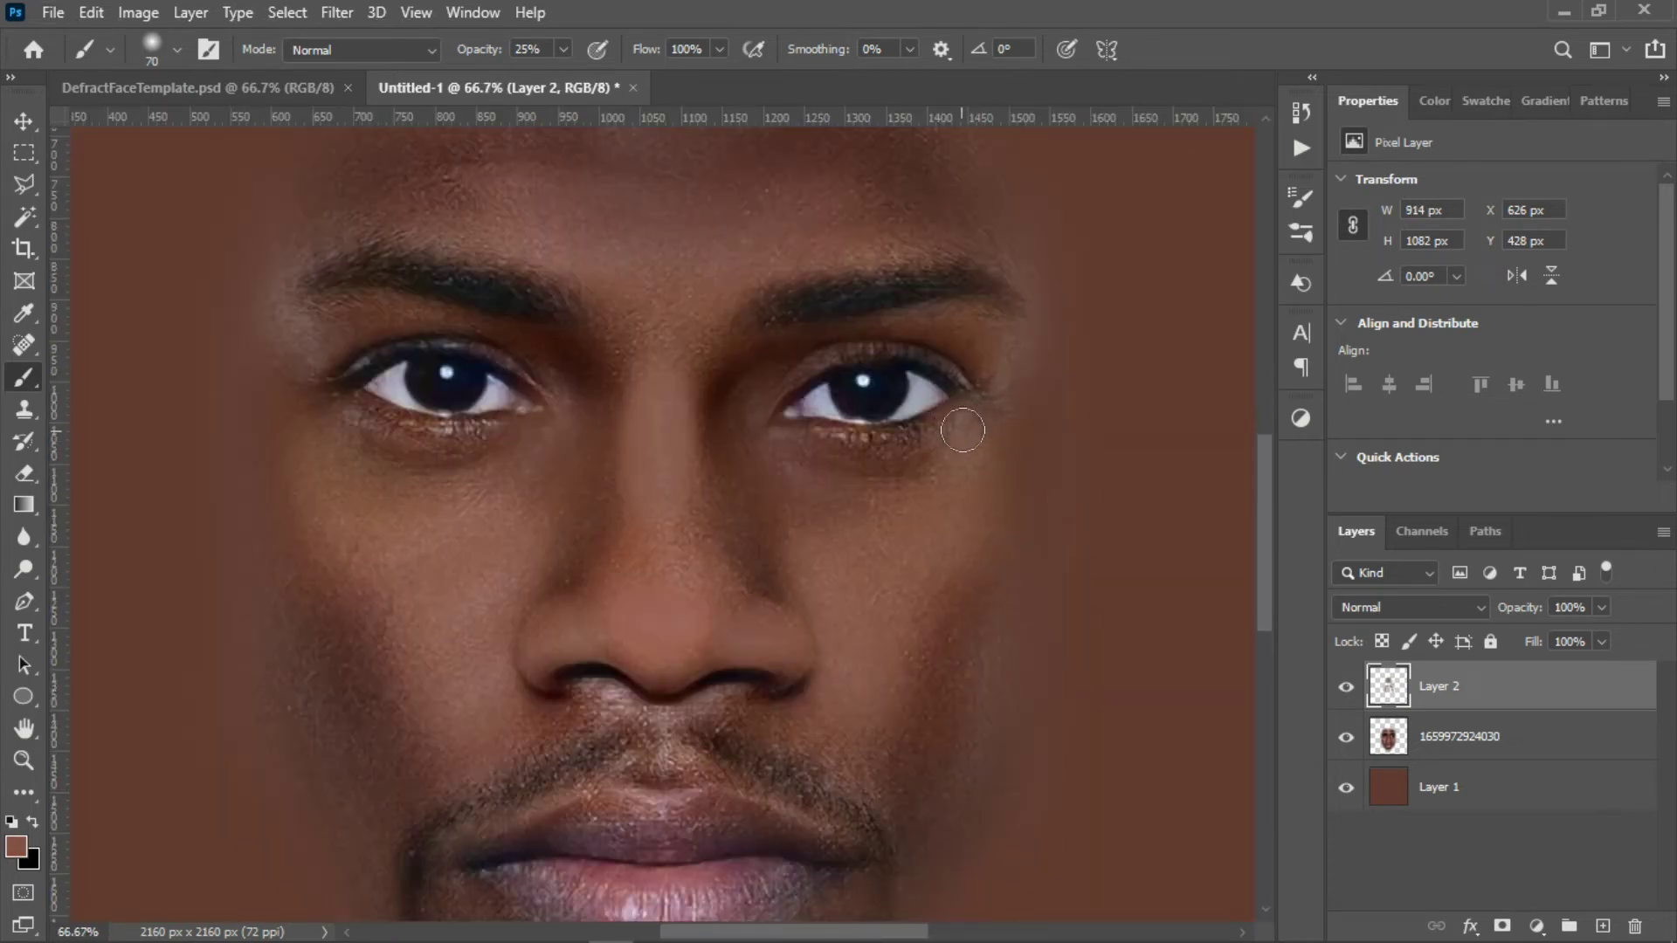
pyautogui.scroll(-1, 1086, 475)
pyautogui.scroll(2, 1004, 431)
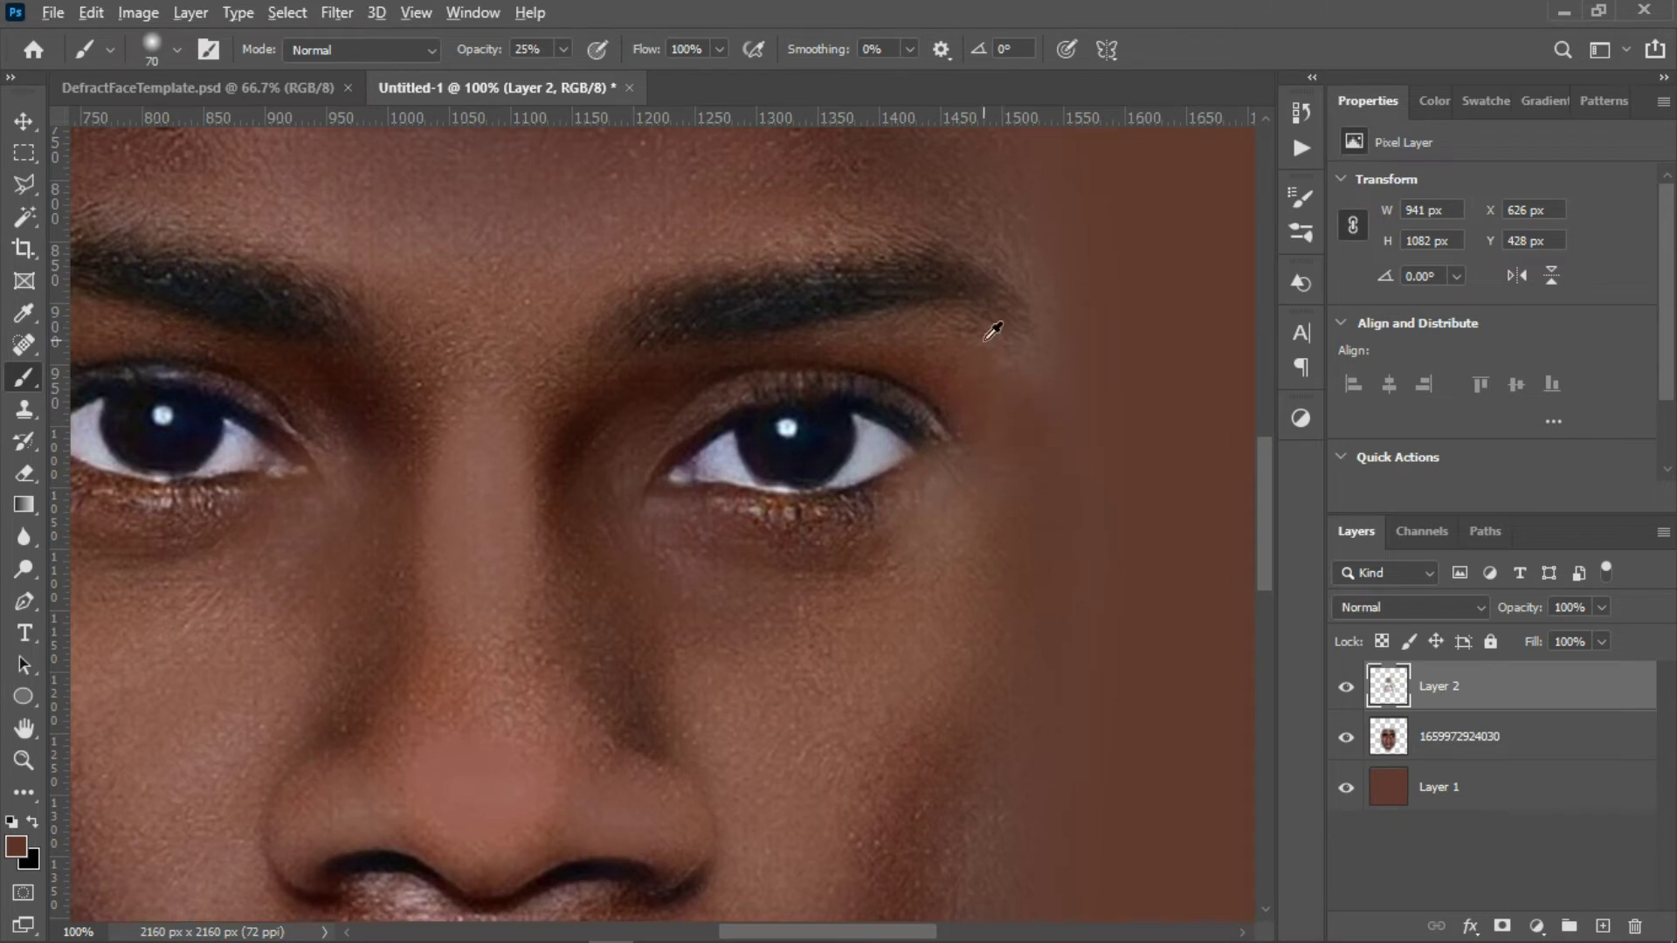
pyautogui.moveTo(984, 329); pyautogui.dragTo(1098, 404)
pyautogui.scroll(-2, 1098, 405)
pyautogui.scroll(2, 678, 438)
pyautogui.moveTo(678, 437); pyautogui.dragTo(719, 422)
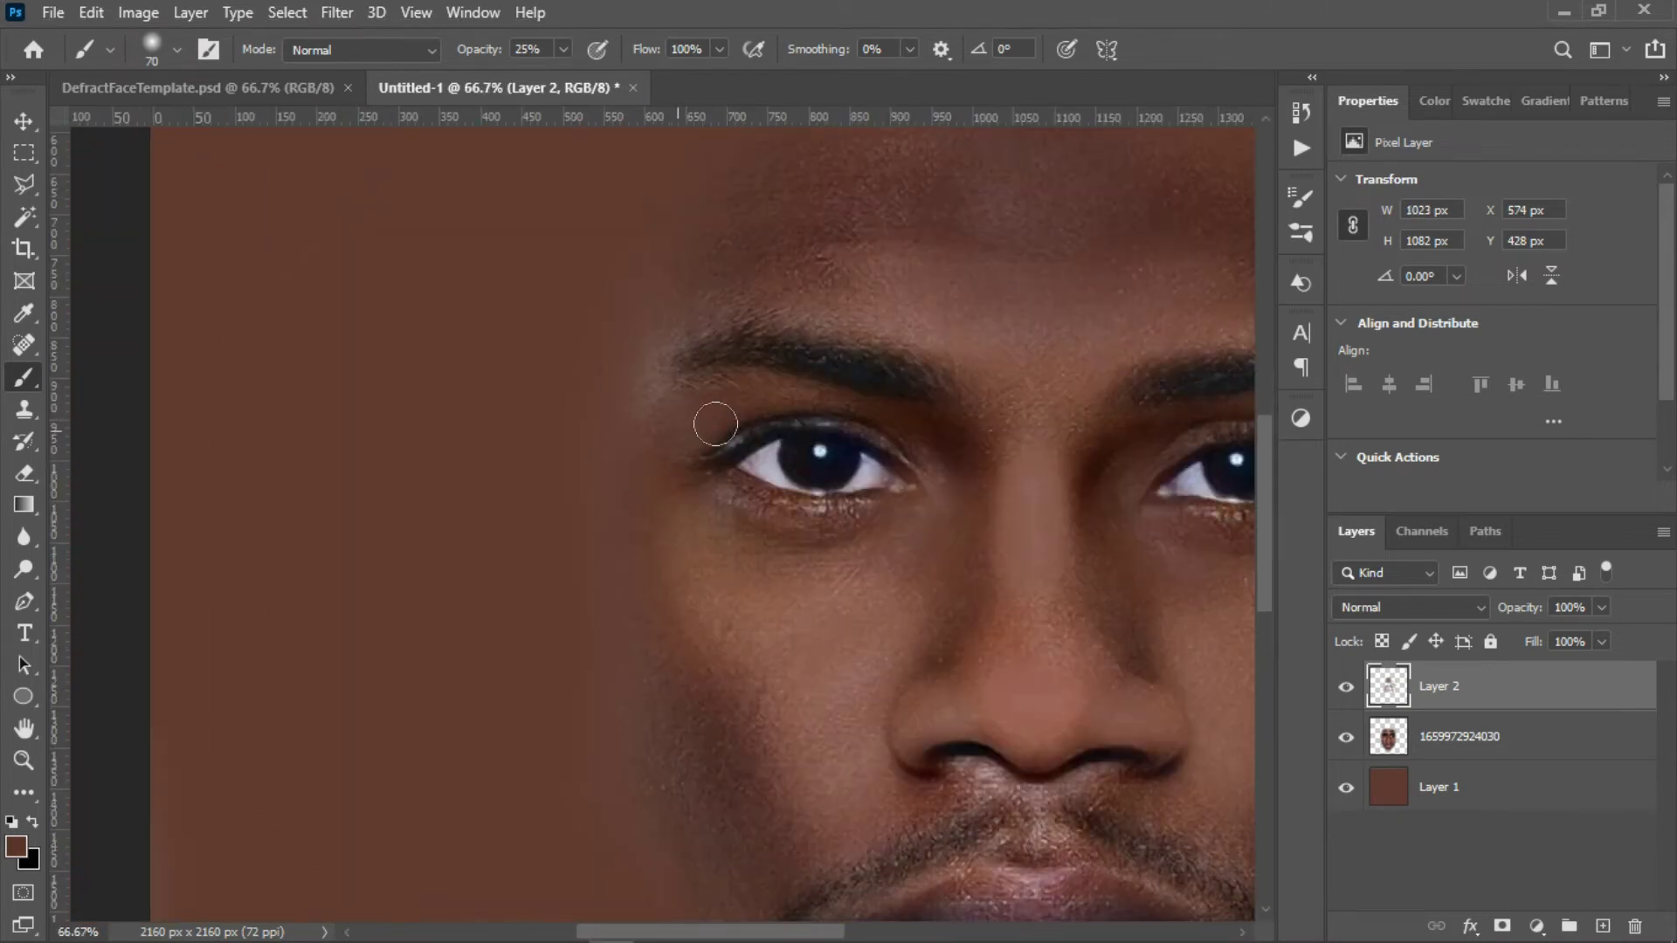
pyautogui.moveTo(685, 330)
pyautogui.mouseDown()
pyautogui.moveTo(643, 356)
pyautogui.moveTo(645, 385)
pyautogui.mouseUp()
pyautogui.scroll(-3, 884, 487)
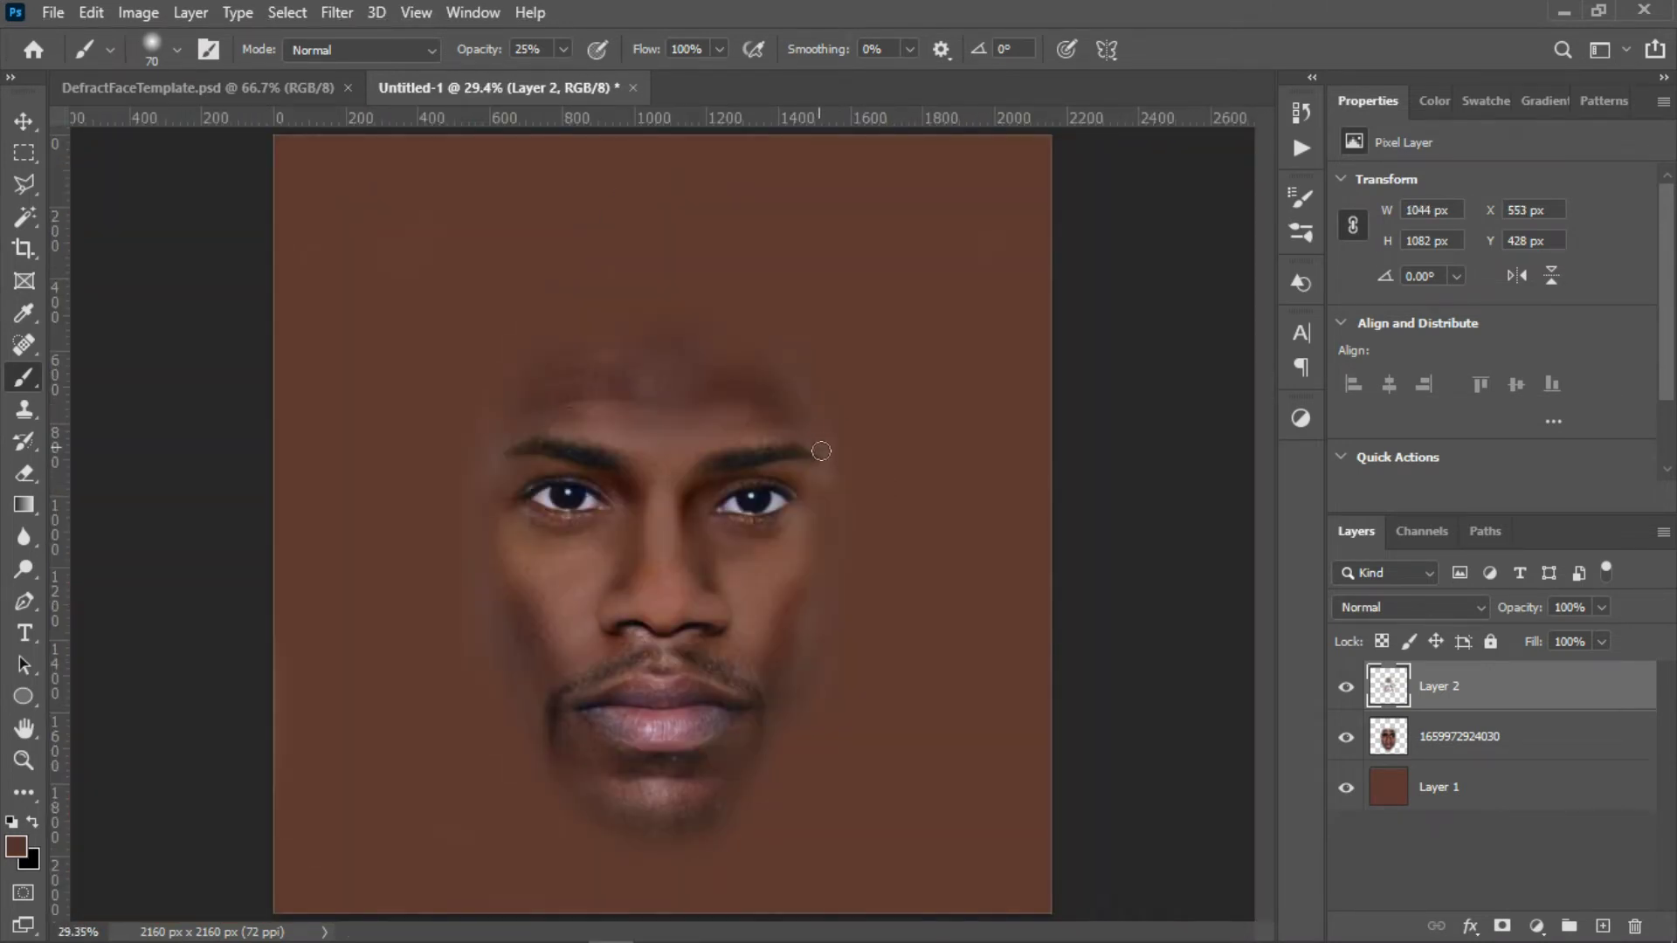
pyautogui.scroll(3, 812, 592)
# With a larger brush, even the skin on the lower face and left cheek
pyautogui.press(']')
pyautogui.press(']')
pyautogui.press(']')
pyautogui.press(']')
pyautogui.moveTo(831, 730)
pyautogui.mouseDown()
pyautogui.moveTo(809, 737)
pyautogui.moveTo(797, 845)
pyautogui.mouseUp()
pyautogui.scroll(-3, 797, 845)
pyautogui.moveTo(794, 678)
pyautogui.mouseDown()
pyautogui.moveTo(521, 685)
pyautogui.moveTo(479, 562)
pyautogui.mouseUp()
pyautogui.scroll(3, 618, 534)
pyautogui.hscroll(-2, 831, 442)
pyautogui.hscroll(5, 833, 394)
pyautogui.moveTo(833, 395); pyautogui.dragTo(872, 390)
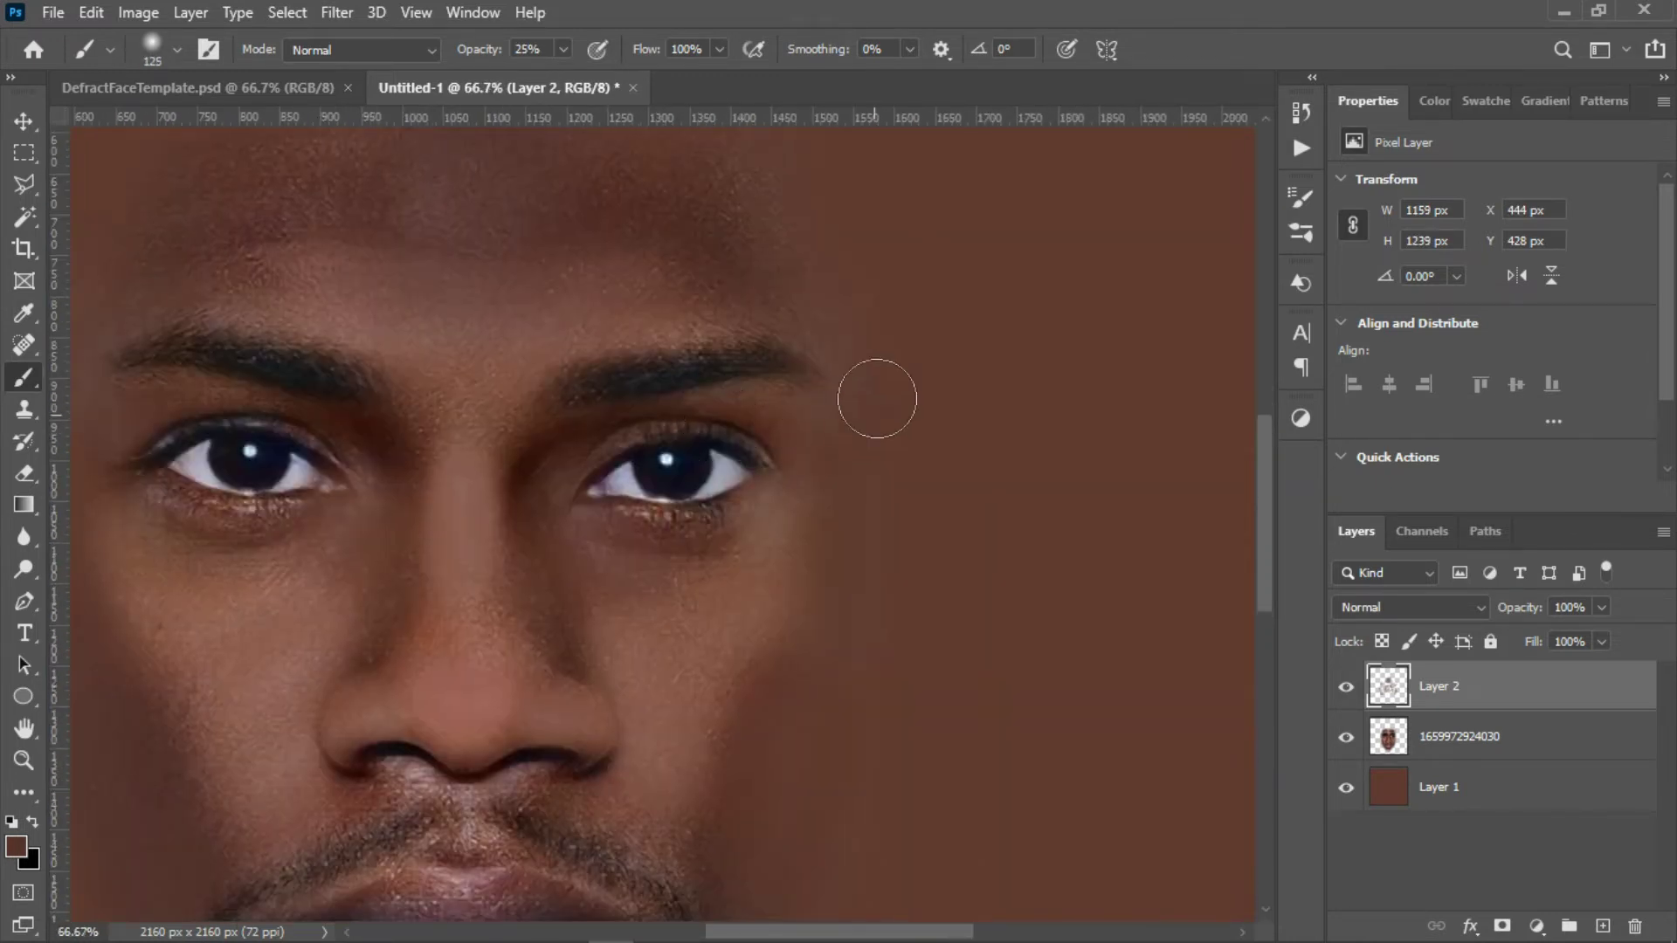
pyautogui.scroll(-5, 699, 490)
# Sample the pinkish lip colour, then smooth the skin under the nose and along the philtrum
pyautogui.keyDown('alt'); pyautogui.click(577, 558); pyautogui.keyUp('alt')
pyautogui.scroll(2, 947, 599)
pyautogui.scroll(2, 947, 600)
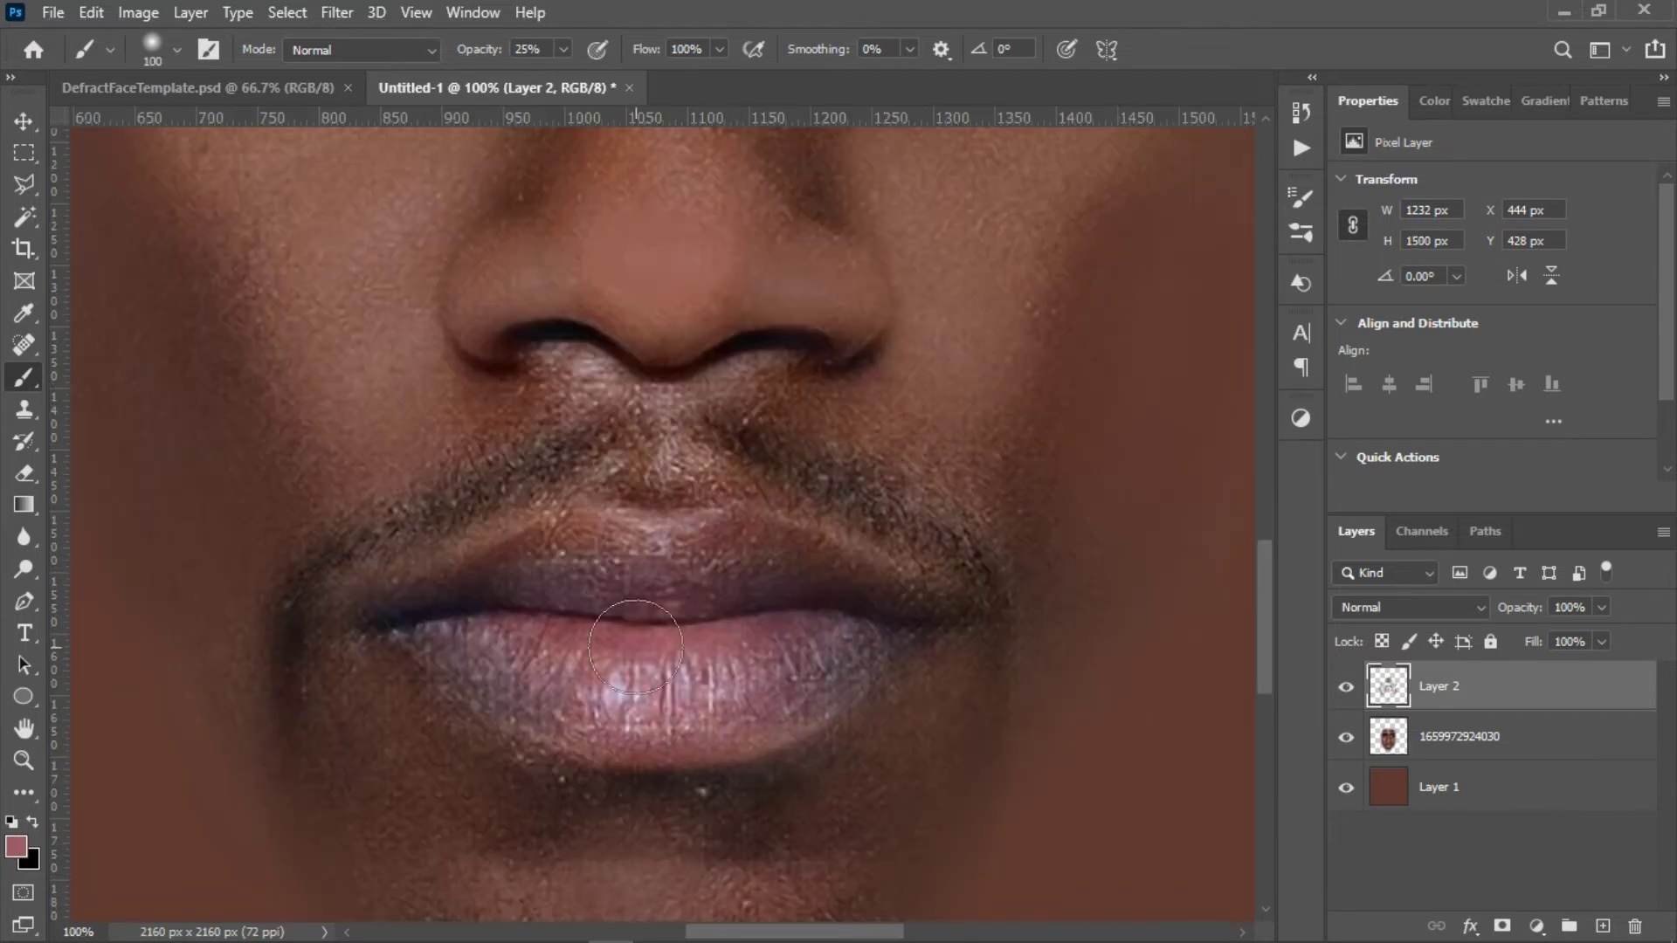
pyautogui.press('[')
pyautogui.press('[')
pyautogui.press('[')
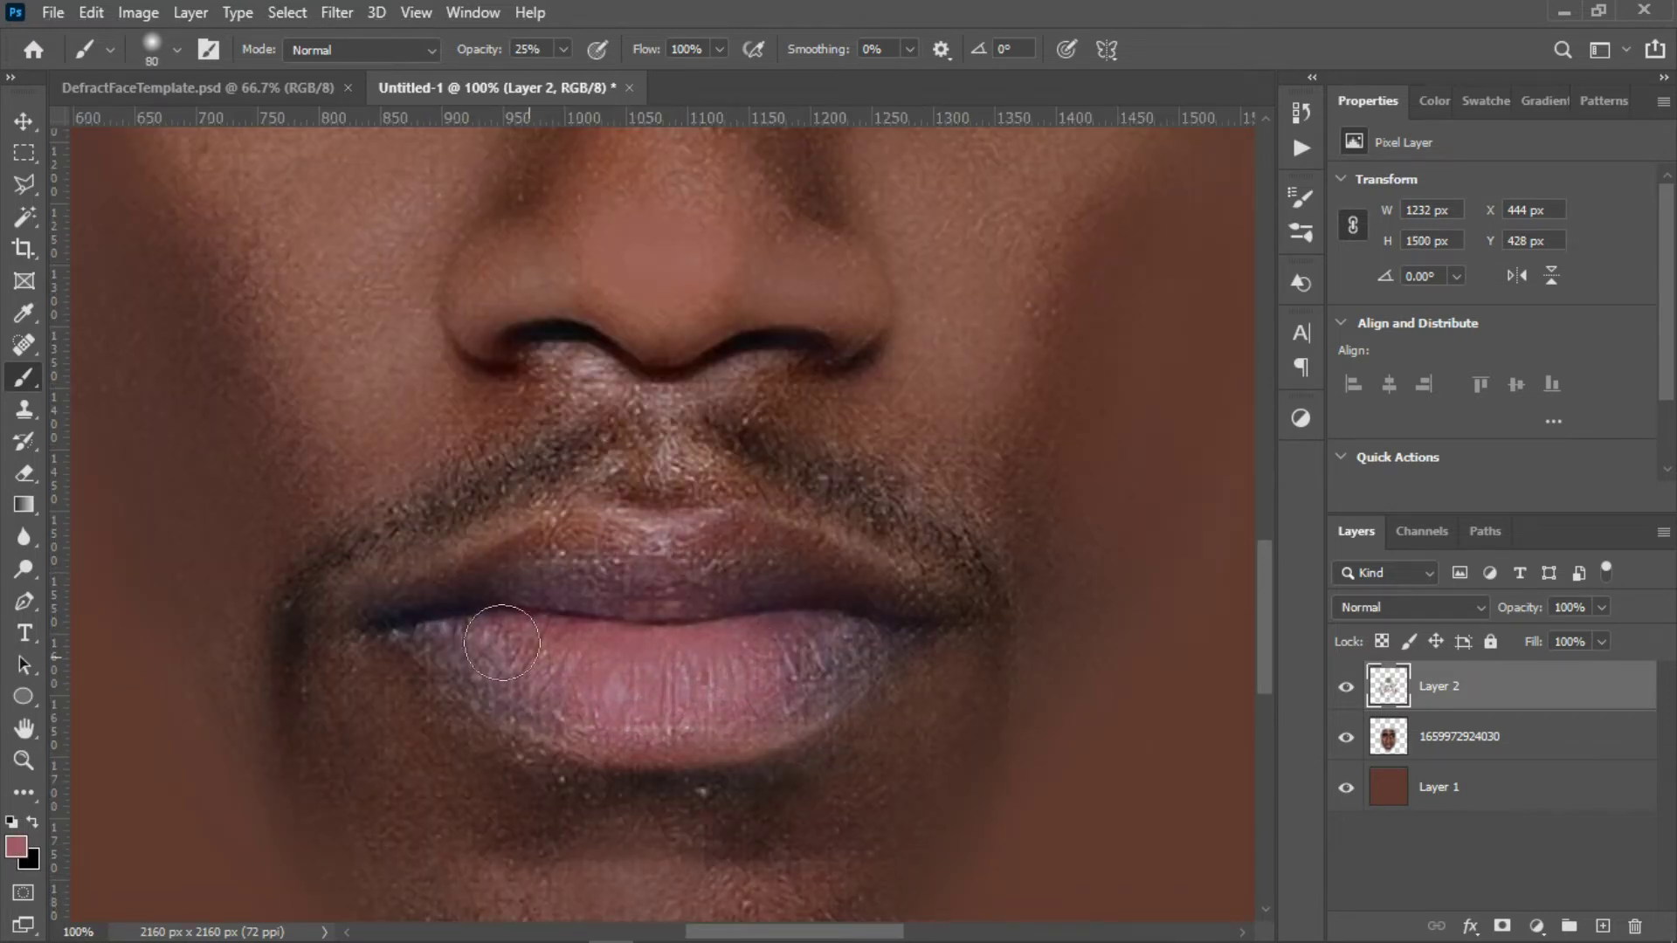
pyautogui.scroll(-4, 703, 671)
pyautogui.scroll(3, 704, 671)
pyautogui.keyDown('alt'); pyautogui.click(655, 677); pyautogui.keyUp('alt')
pyautogui.press('[')
pyautogui.press('[')
pyautogui.press('[')
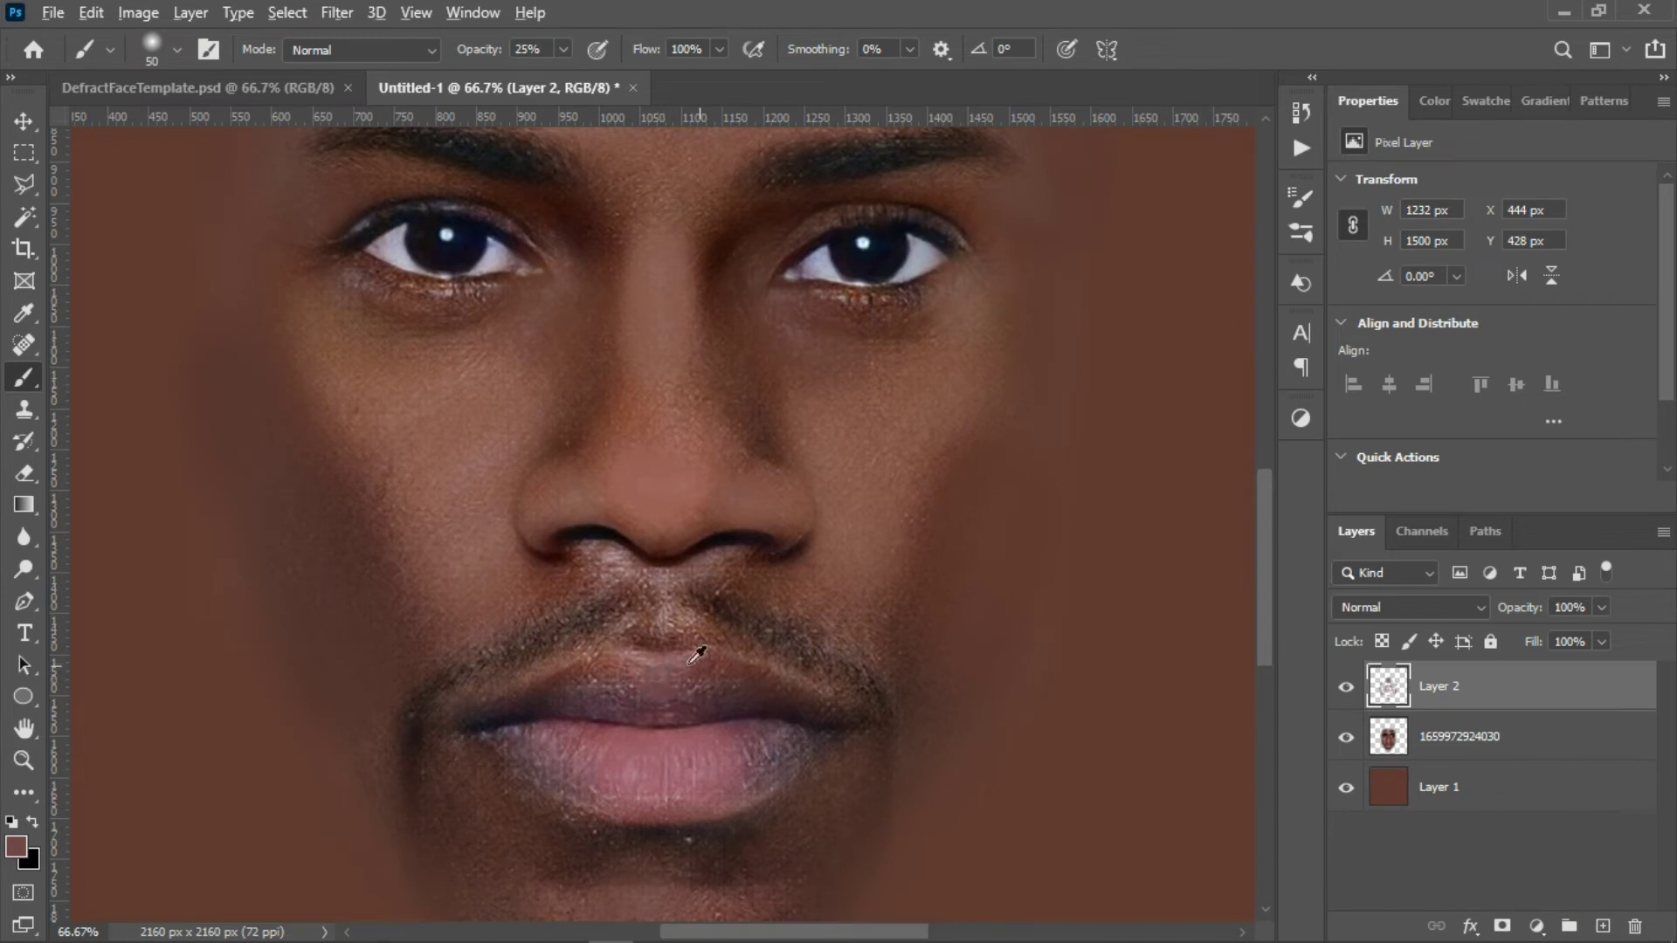
pyautogui.keyDown('alt'); pyautogui.click(568, 651); pyautogui.keyUp('alt')
pyautogui.scroll(-3, 694, 654)
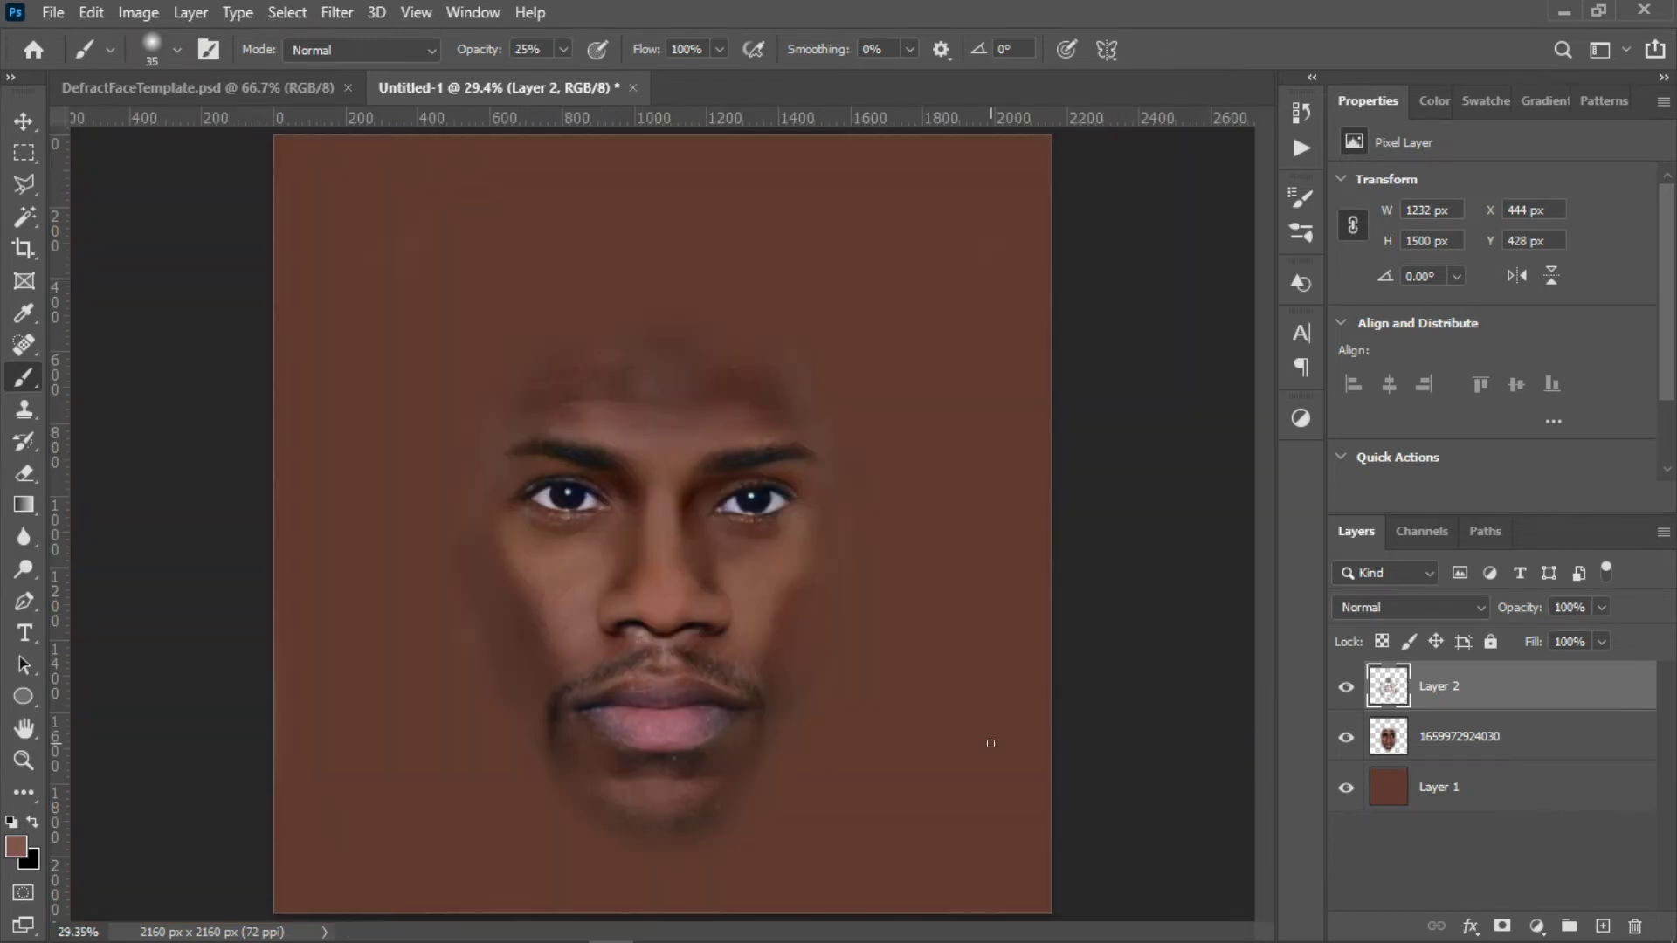
pyautogui.scroll(4, 663, 608)
pyautogui.press(']')
pyautogui.press(']')
pyautogui.press(']')
pyautogui.press(']')
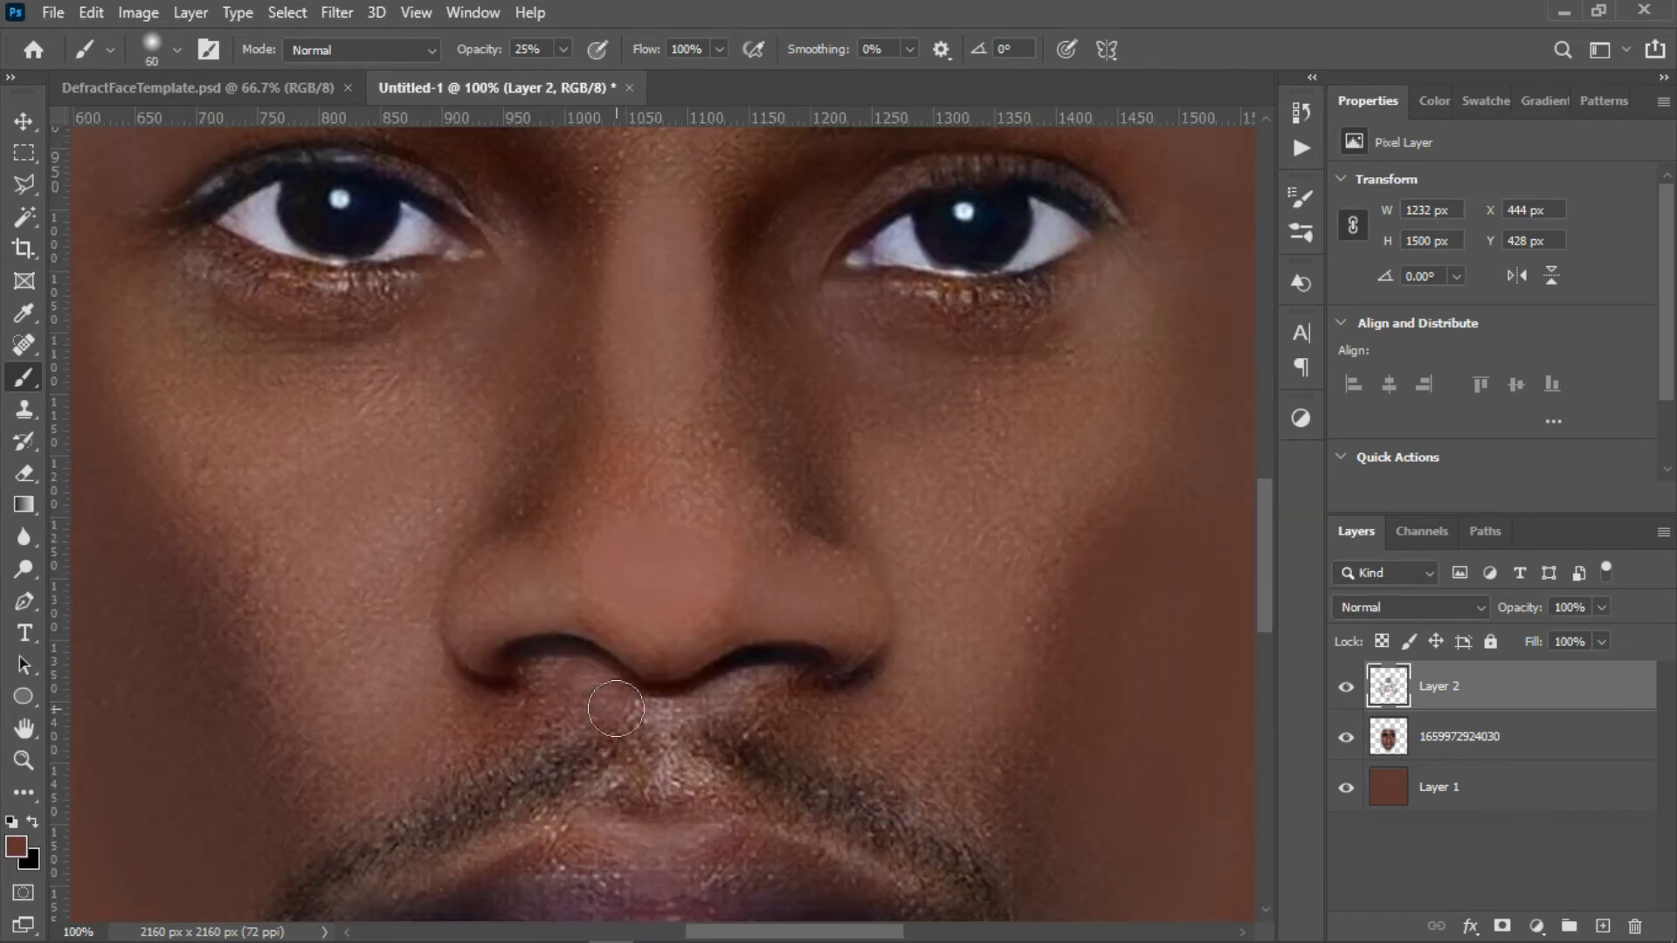
pyautogui.moveTo(709, 699); pyautogui.dragTo(664, 716)
pyautogui.moveTo(685, 775)
pyautogui.mouseDown()
pyautogui.moveTo(596, 781)
pyautogui.moveTo(705, 769)
pyautogui.mouseUp()
pyautogui.hotkey('ctrl', '0')
# Keep Layer 2 at Normal blending and toggle its visibility to compare the paint
pyautogui.click(1397, 608)
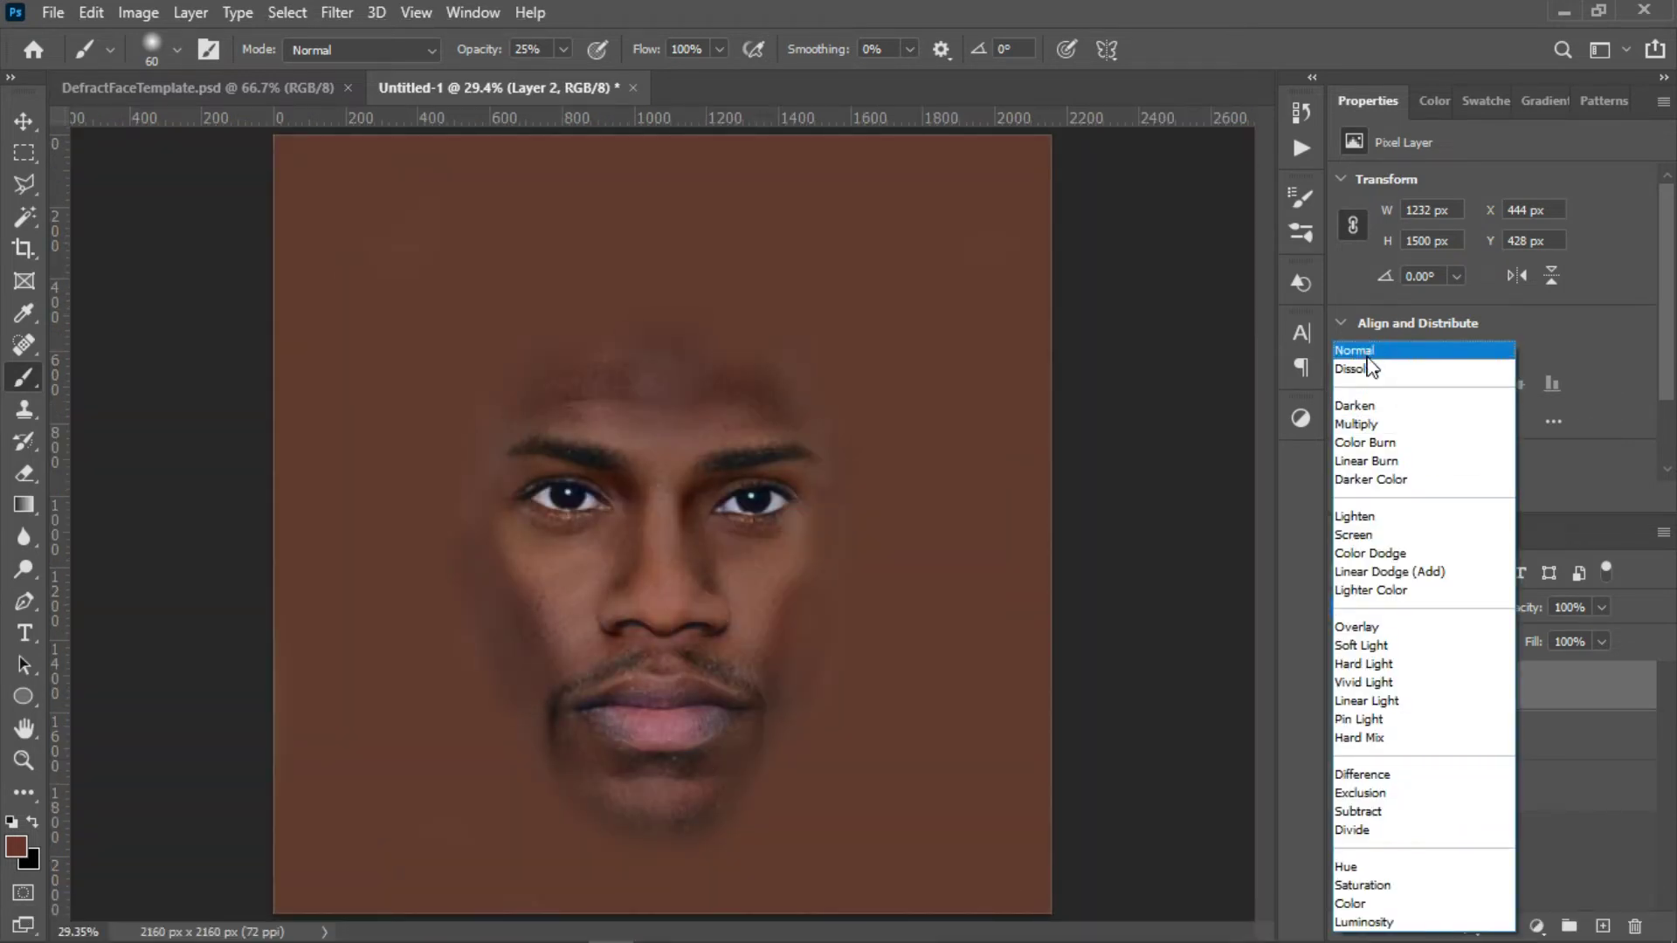
pyautogui.click(1368, 374)
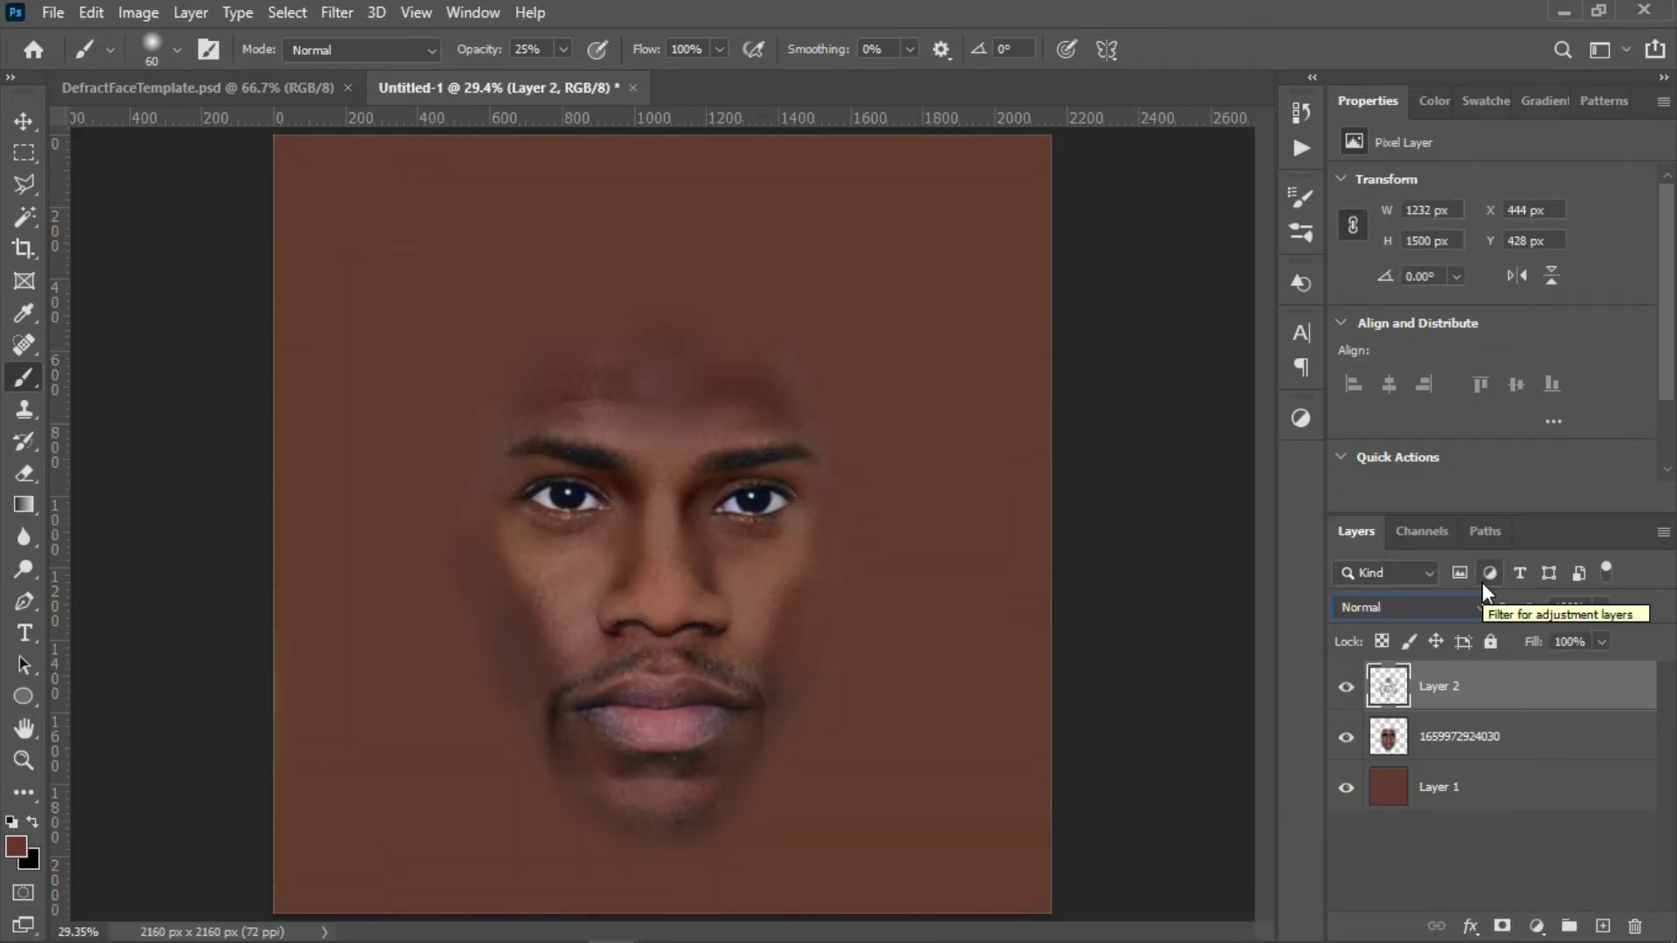
pyautogui.click(1345, 690)
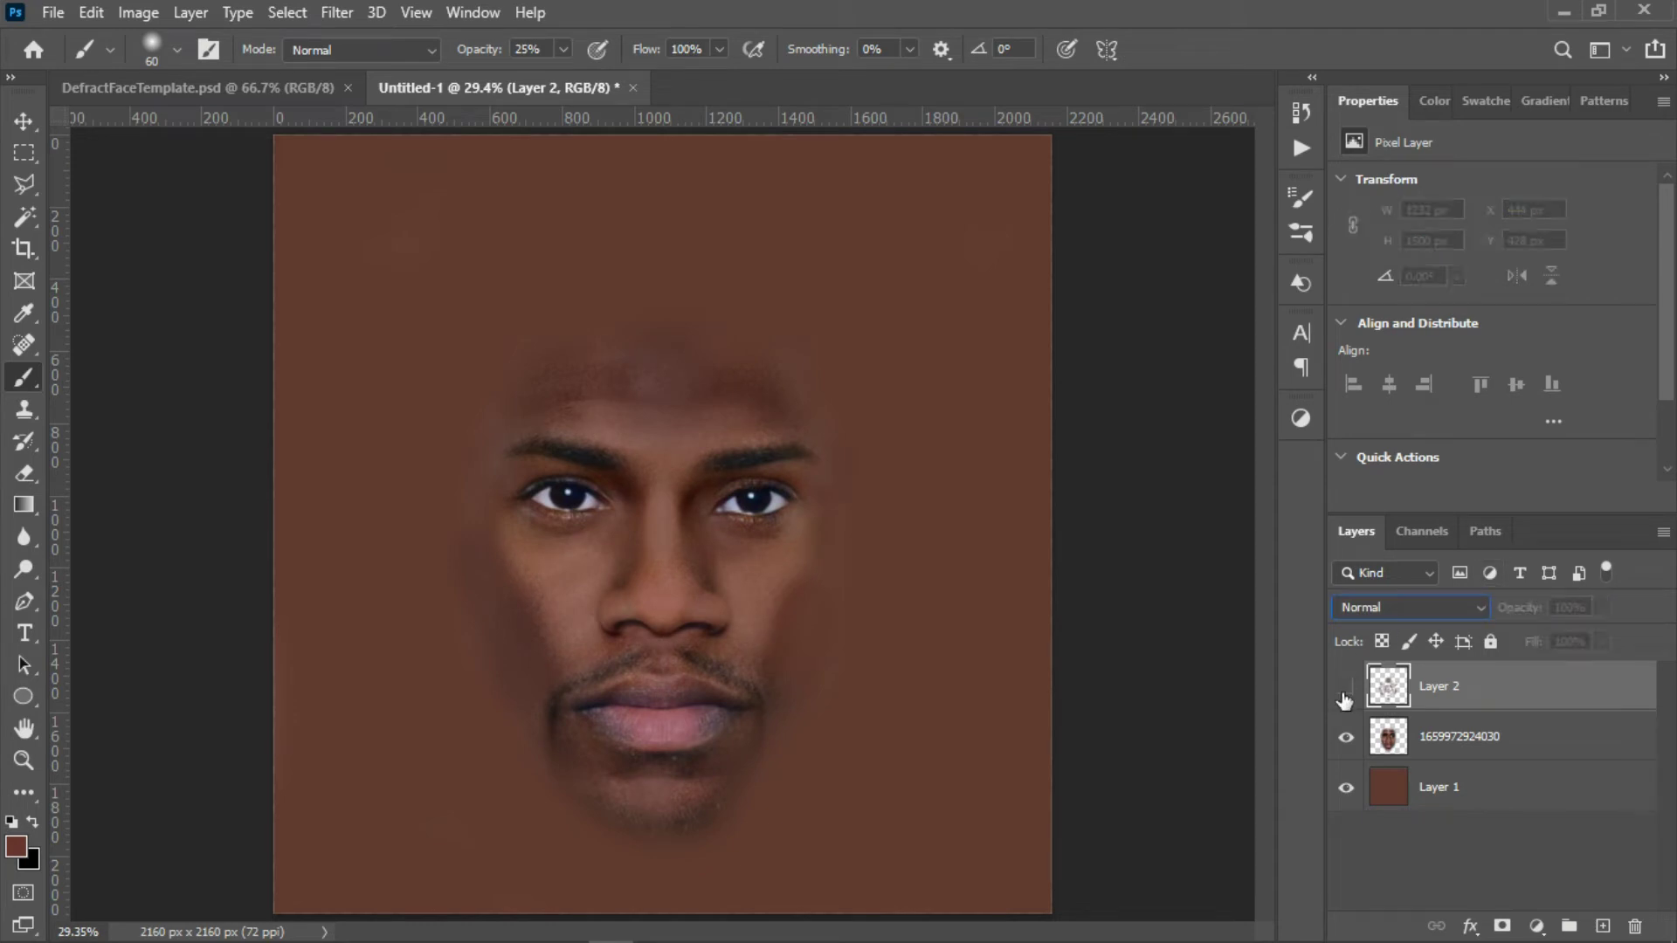
pyautogui.click(1345, 690)
pyautogui.click(1345, 690)
pyautogui.click(1345, 690)
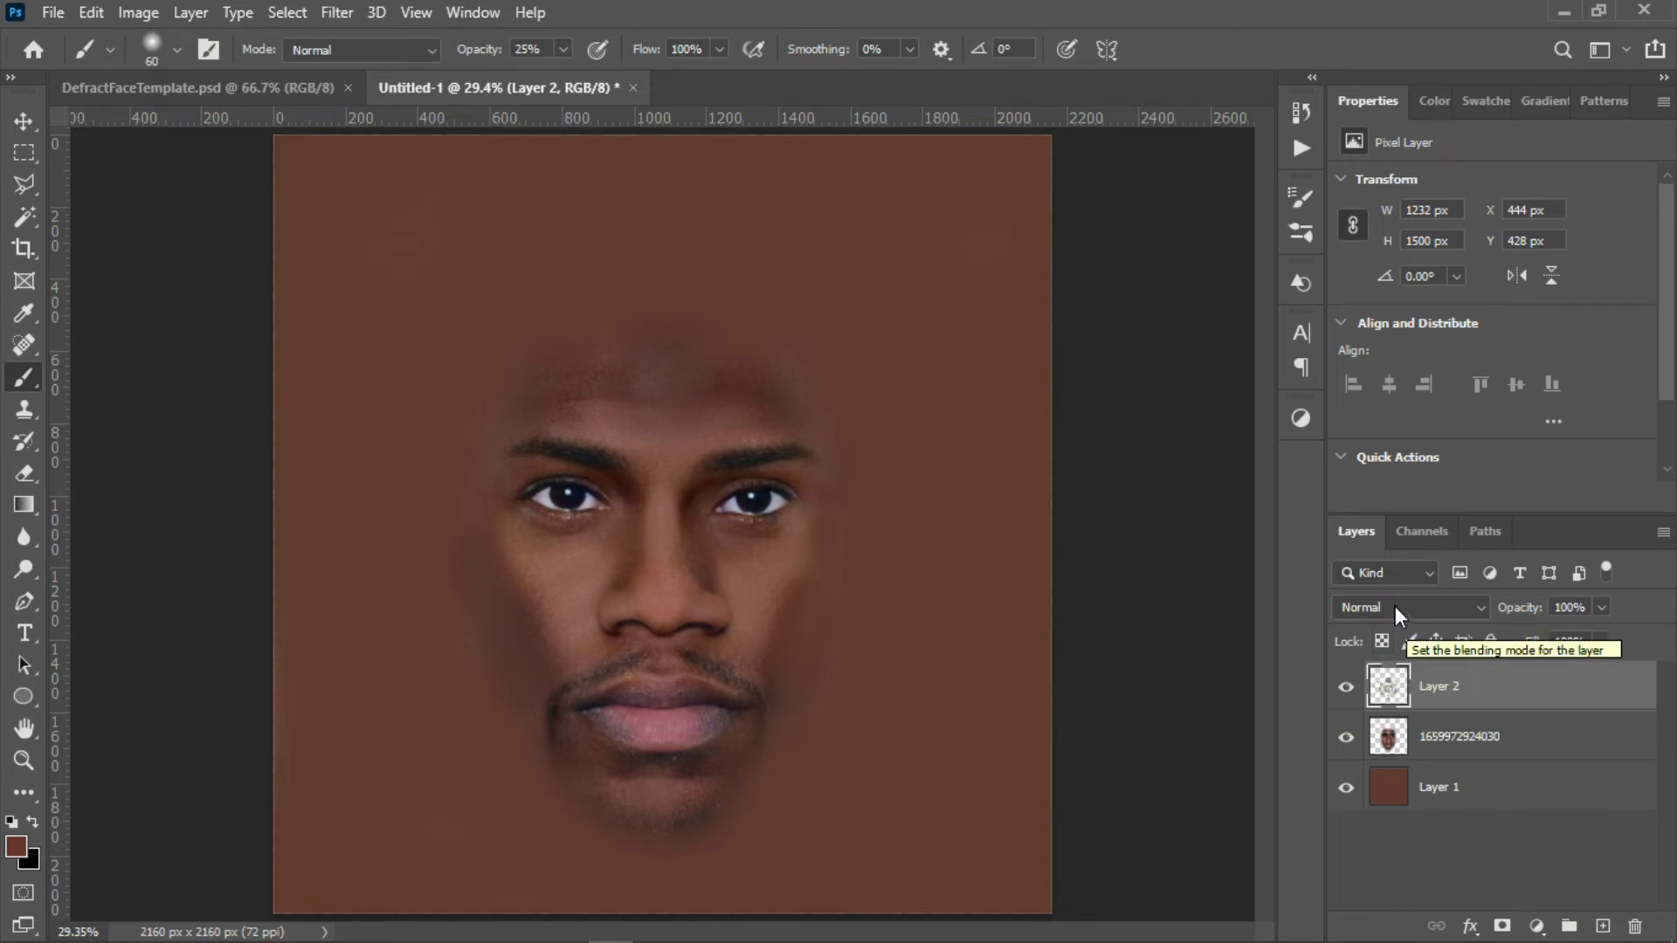
# Switch Layer 2 to Darken blend mode and toggle it to compare the result
pyautogui.click(1395, 606)
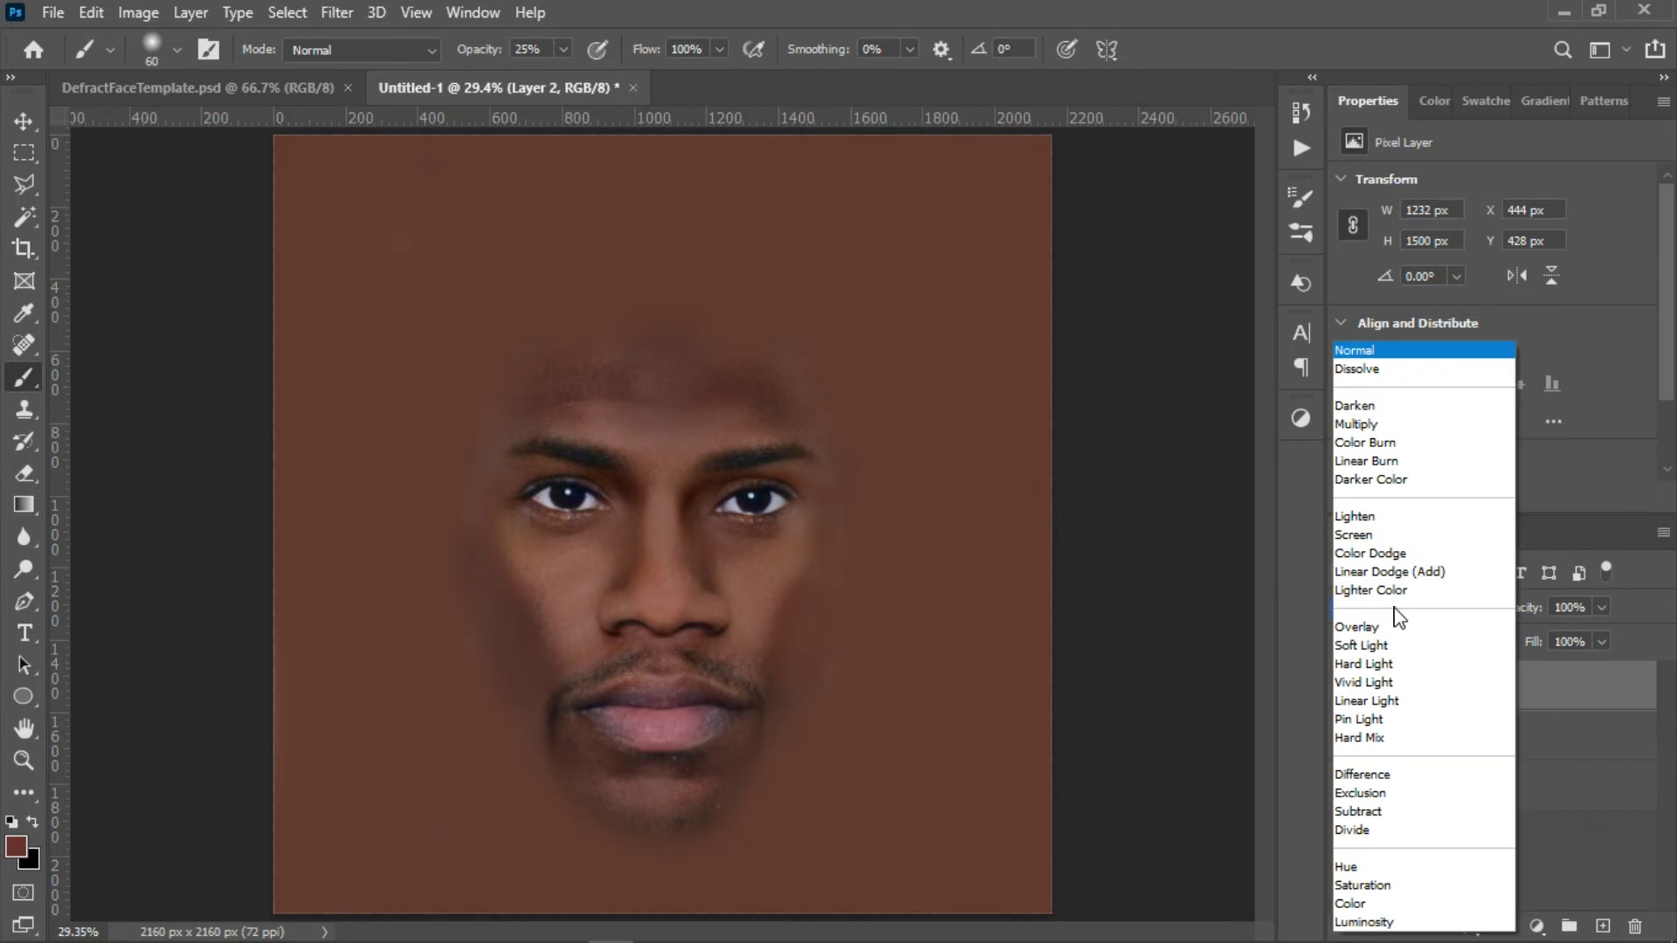
pyautogui.click(1356, 406)
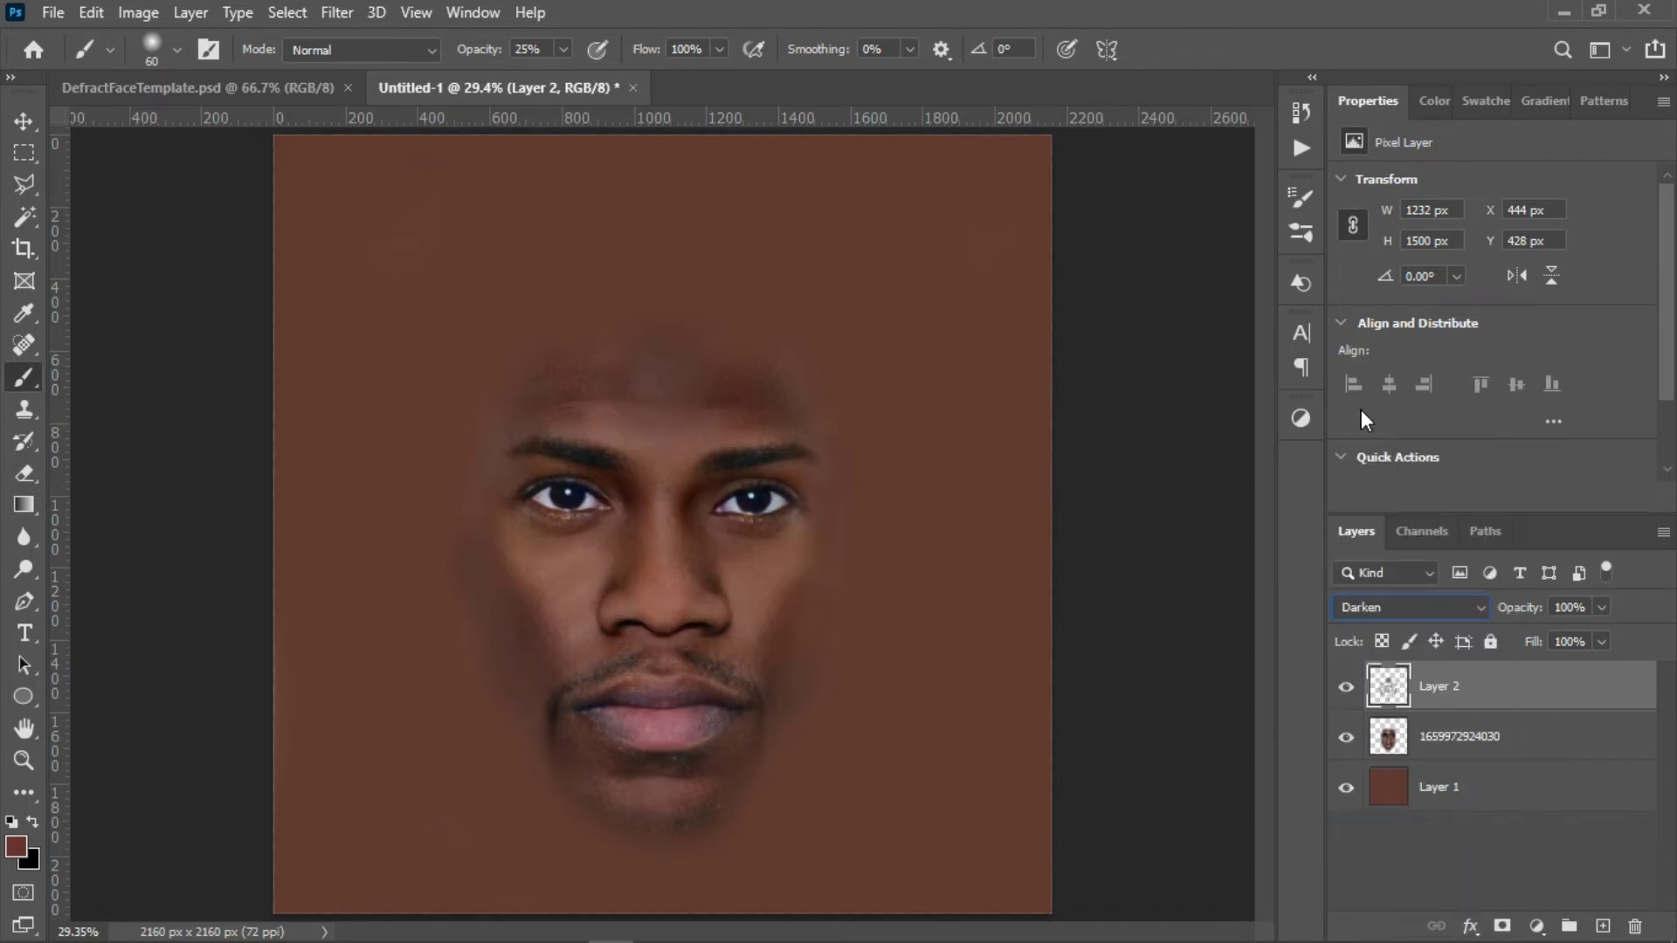
pyautogui.click(1347, 695)
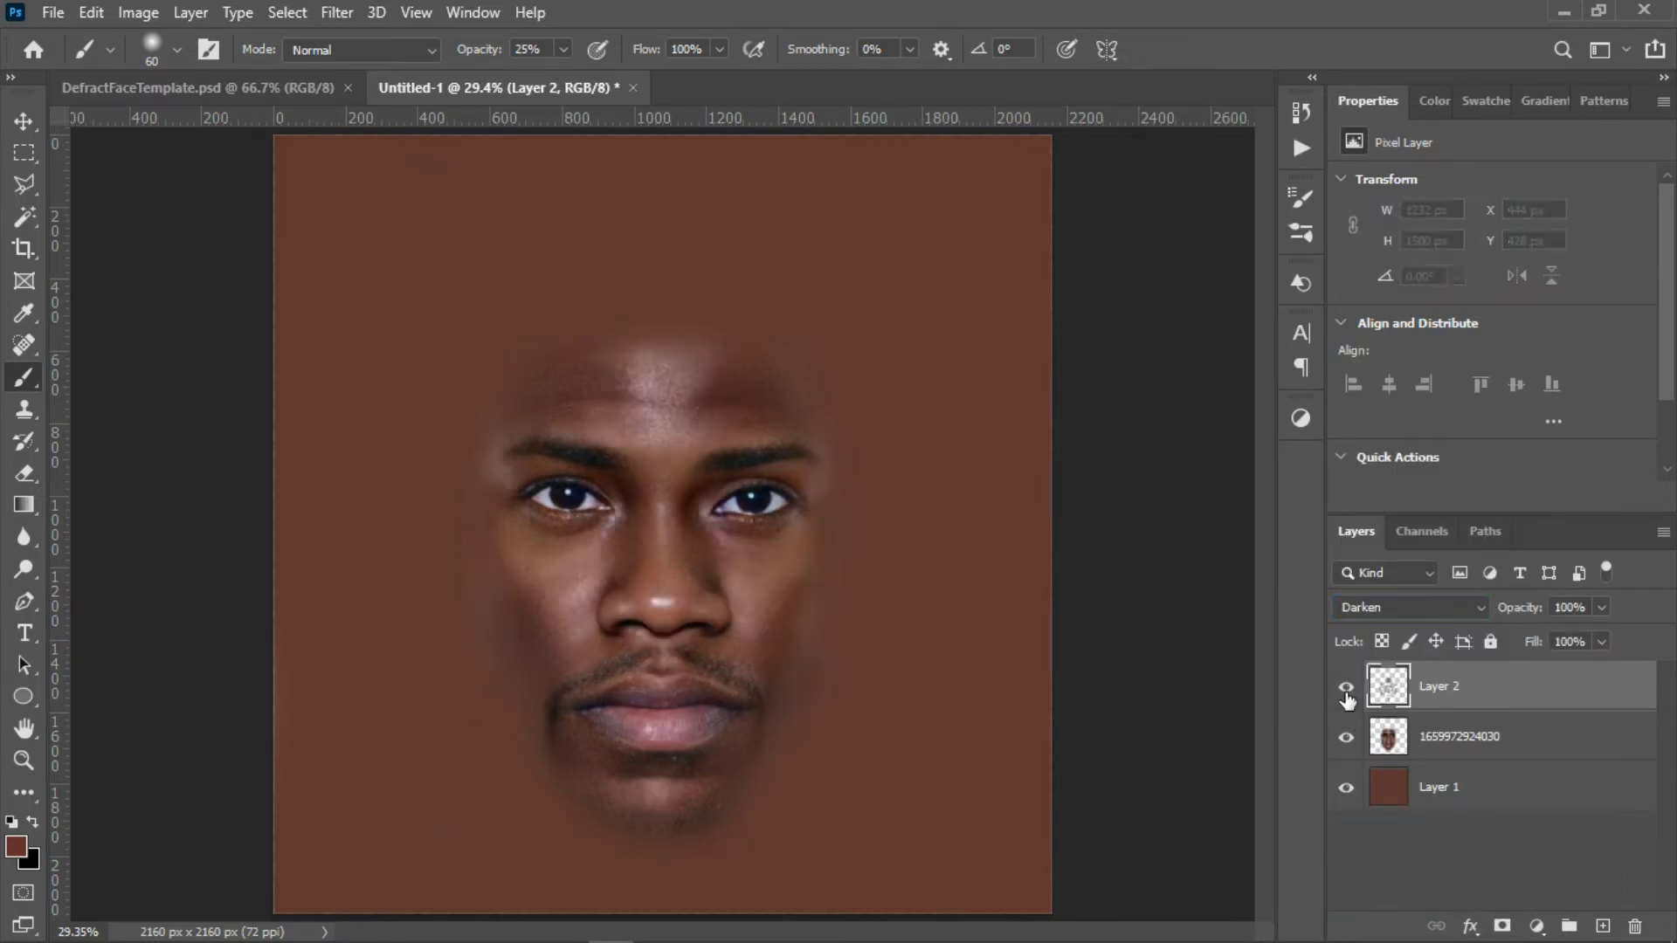
pyautogui.click(1346, 695)
pyautogui.click(1346, 694)
pyautogui.click(1347, 694)
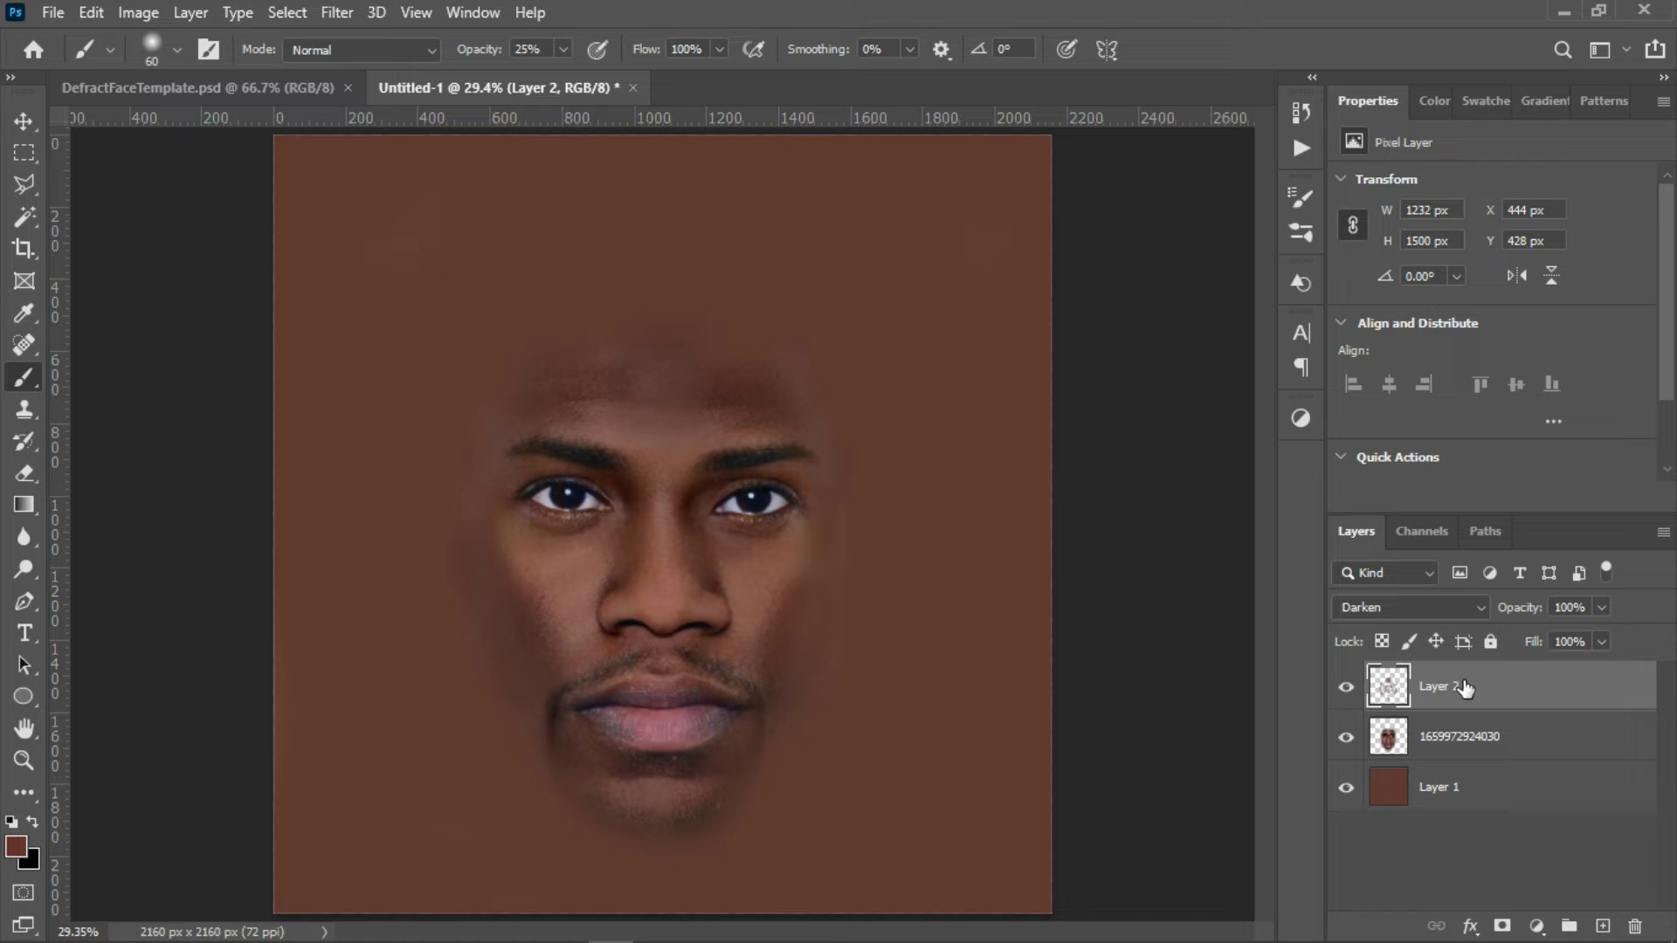
# Add a Darken-mode Layer 3 and set up a 100% opacity, 400 px brush sampled from the skin
pyautogui.click(1604, 927)
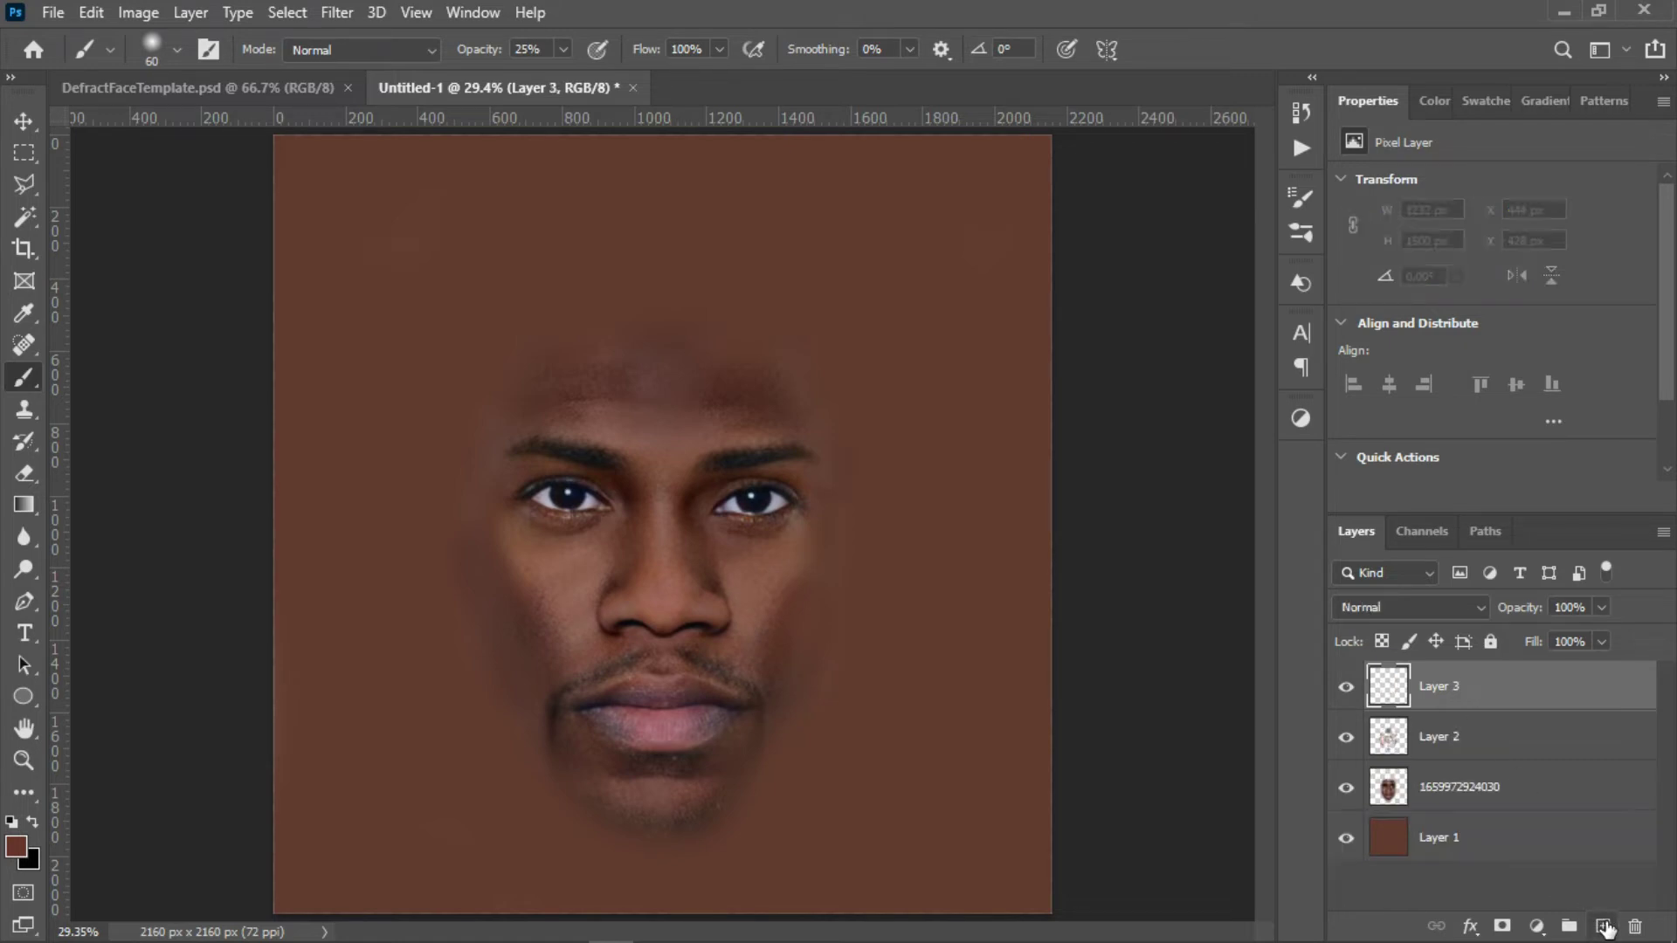
pyautogui.click(1443, 610)
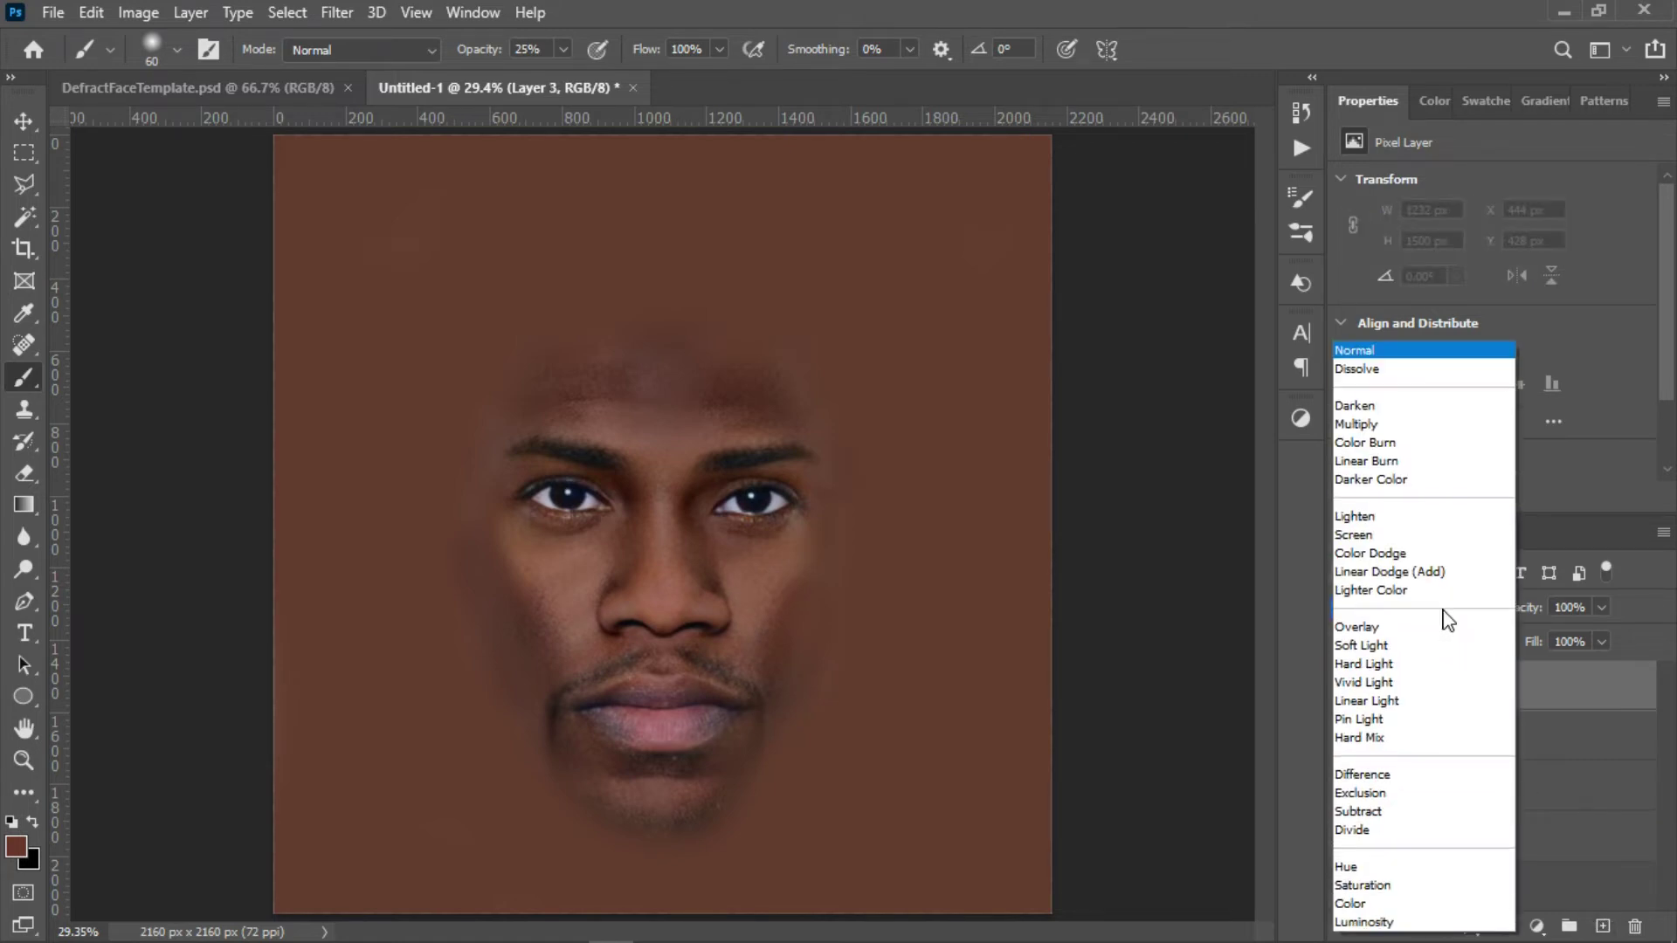
pyautogui.click(1349, 407)
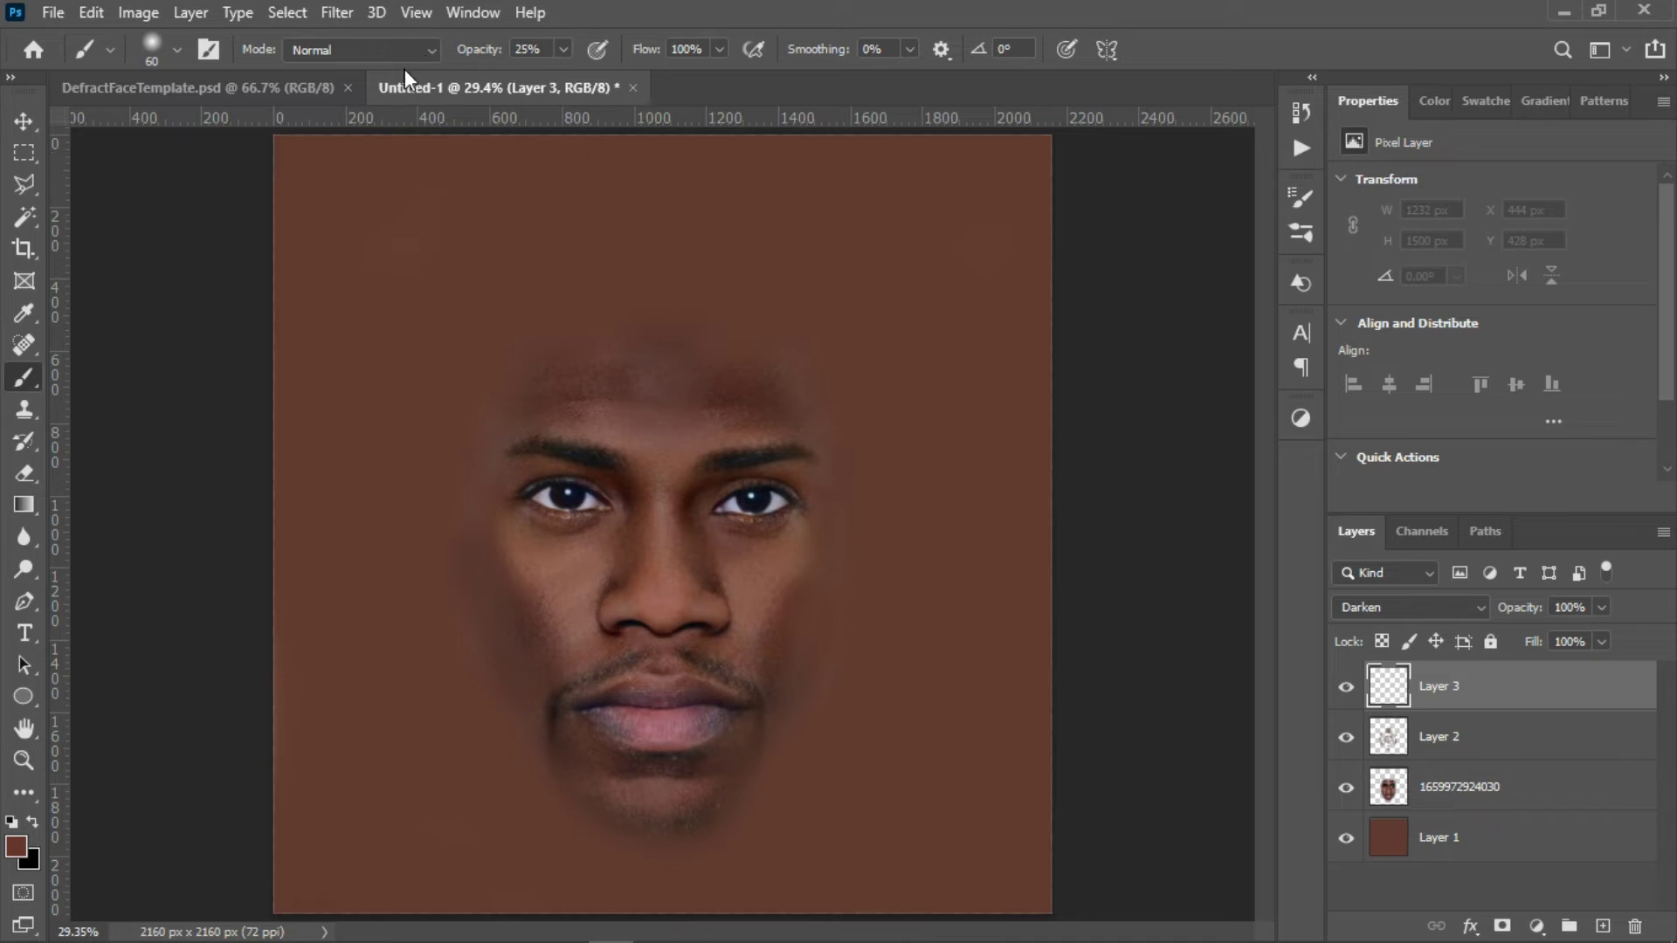
pyautogui.moveTo(487, 56); pyautogui.dragTo(685, 73)
pyautogui.moveTo(924, 270)
pyautogui.mouseDown()
pyautogui.moveTo(899, 259)
pyautogui.moveTo(875, 321)
pyautogui.mouseUp()
pyautogui.press(']')
pyautogui.press(']')
pyautogui.press(']')
pyautogui.press(']')
pyautogui.press(']')
pyautogui.press(']')
pyautogui.press(']')
pyautogui.press(']')
# Shade the forehead, both cheeks and the nose sides, then fade Layer 3 to 63% opacity
pyautogui.moveTo(660, 391)
pyautogui.mouseDown()
pyautogui.moveTo(728, 387)
pyautogui.moveTo(735, 367)
pyautogui.moveTo(606, 391)
pyautogui.moveTo(756, 391)
pyautogui.moveTo(690, 393)
pyautogui.mouseUp()
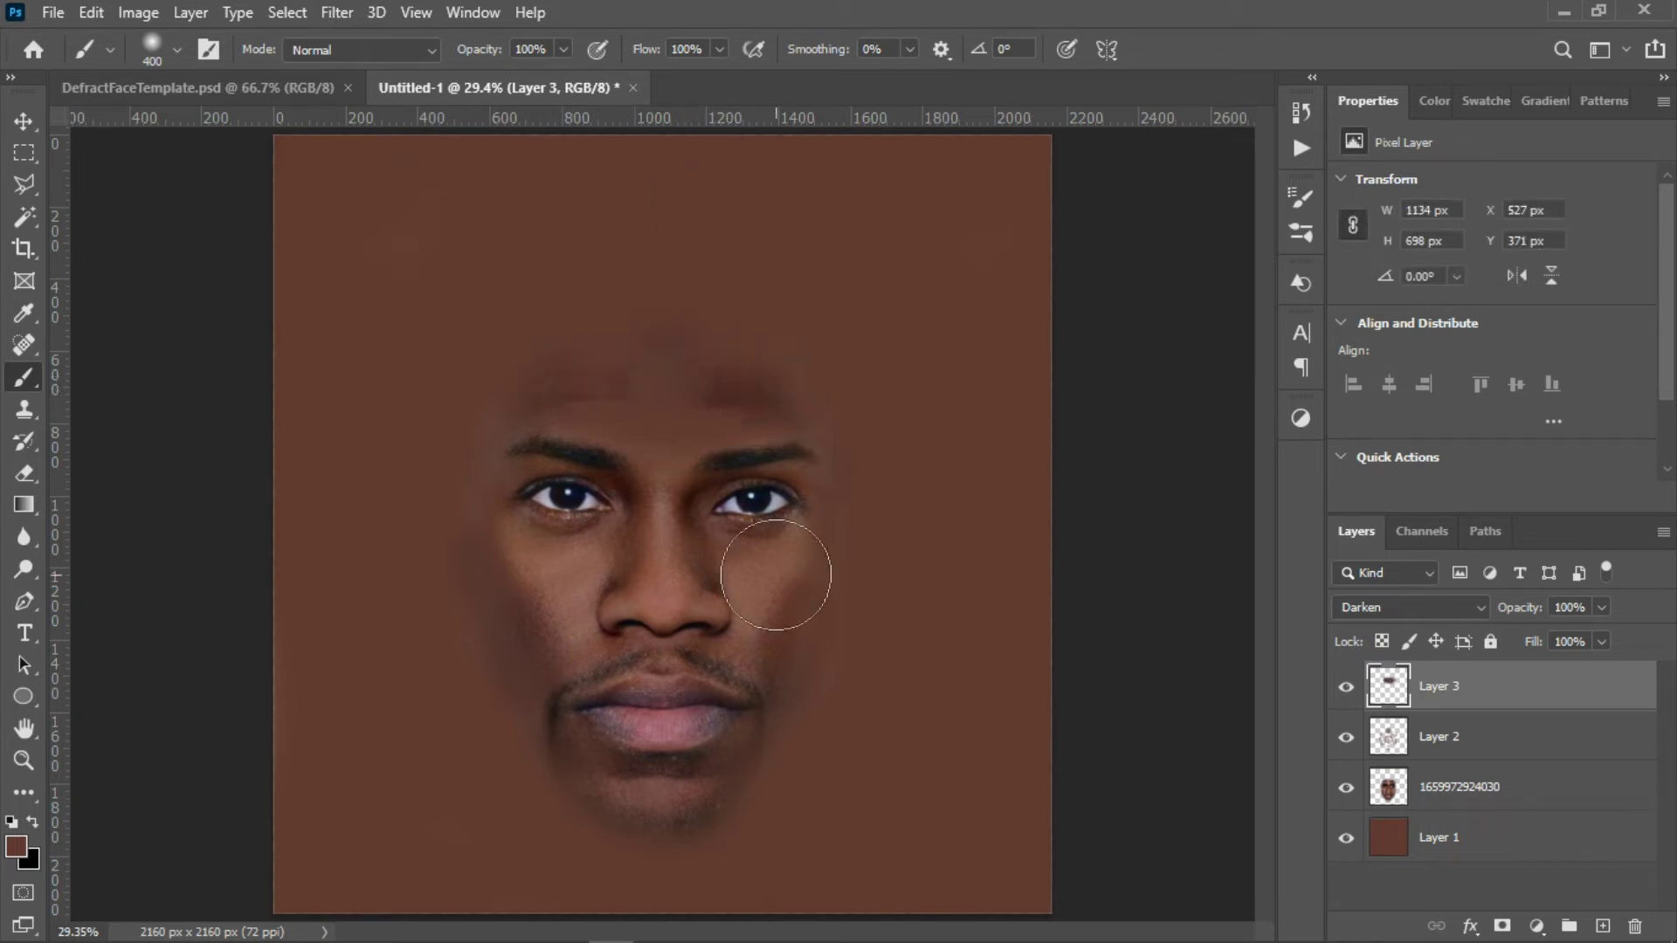
pyautogui.moveTo(779, 572); pyautogui.dragTo(761, 581)
pyautogui.moveTo(524, 554); pyautogui.dragTo(582, 607)
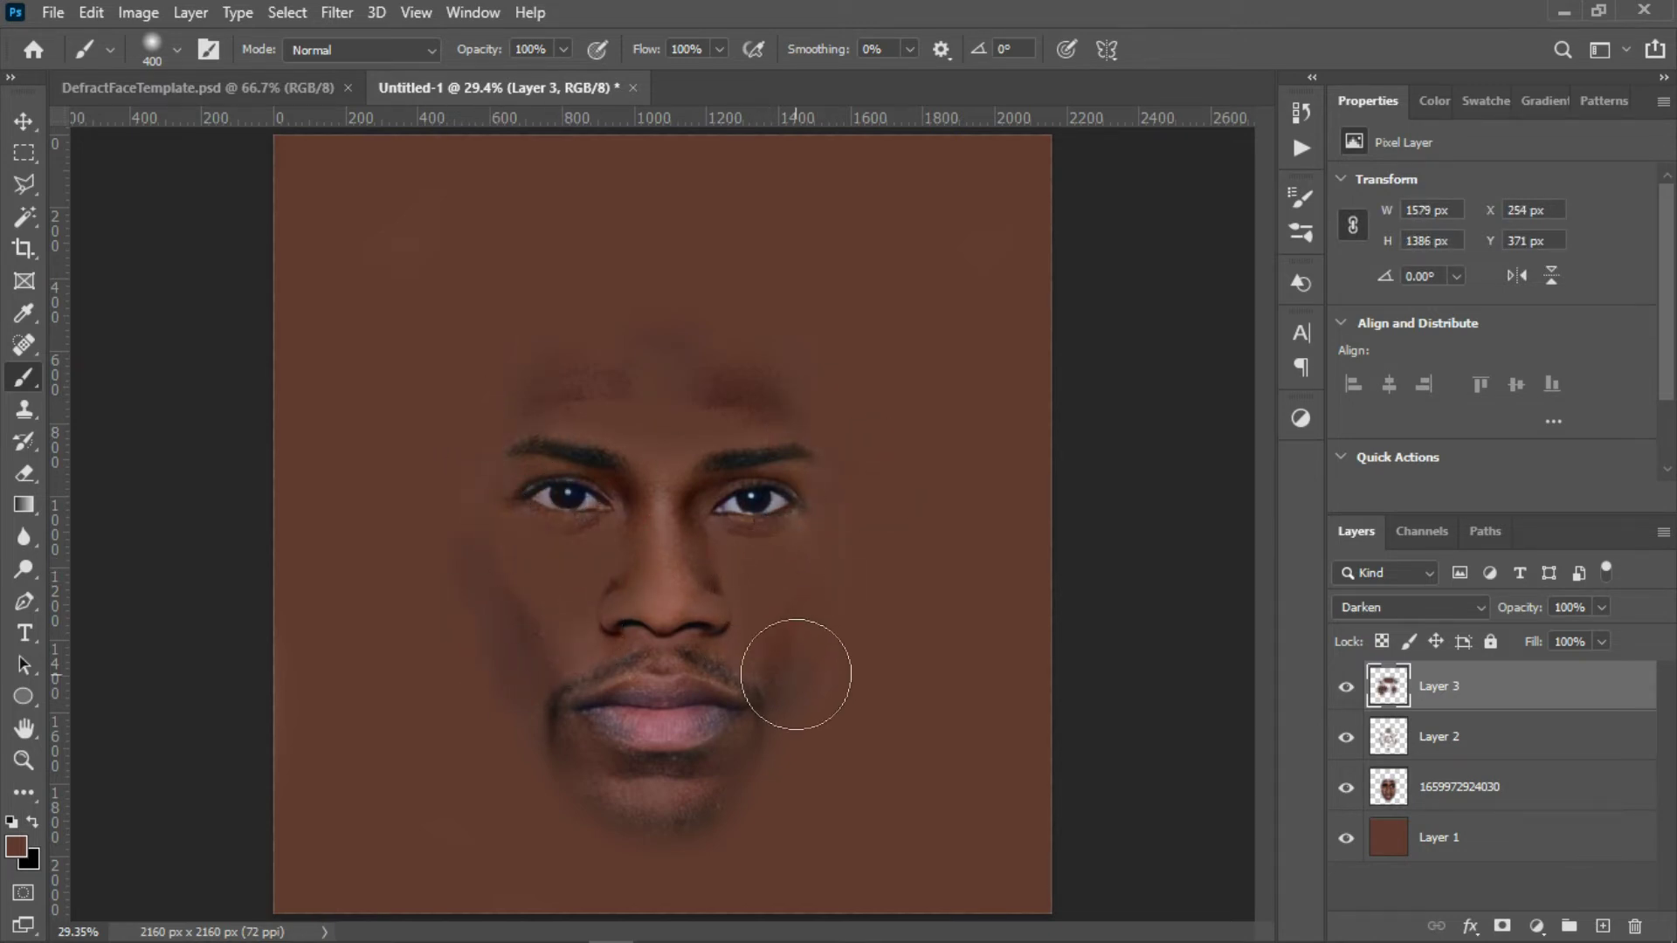
pyautogui.moveTo(682, 525); pyautogui.dragTo(680, 490)
pyautogui.moveTo(1519, 612); pyautogui.dragTo(1357, 644)
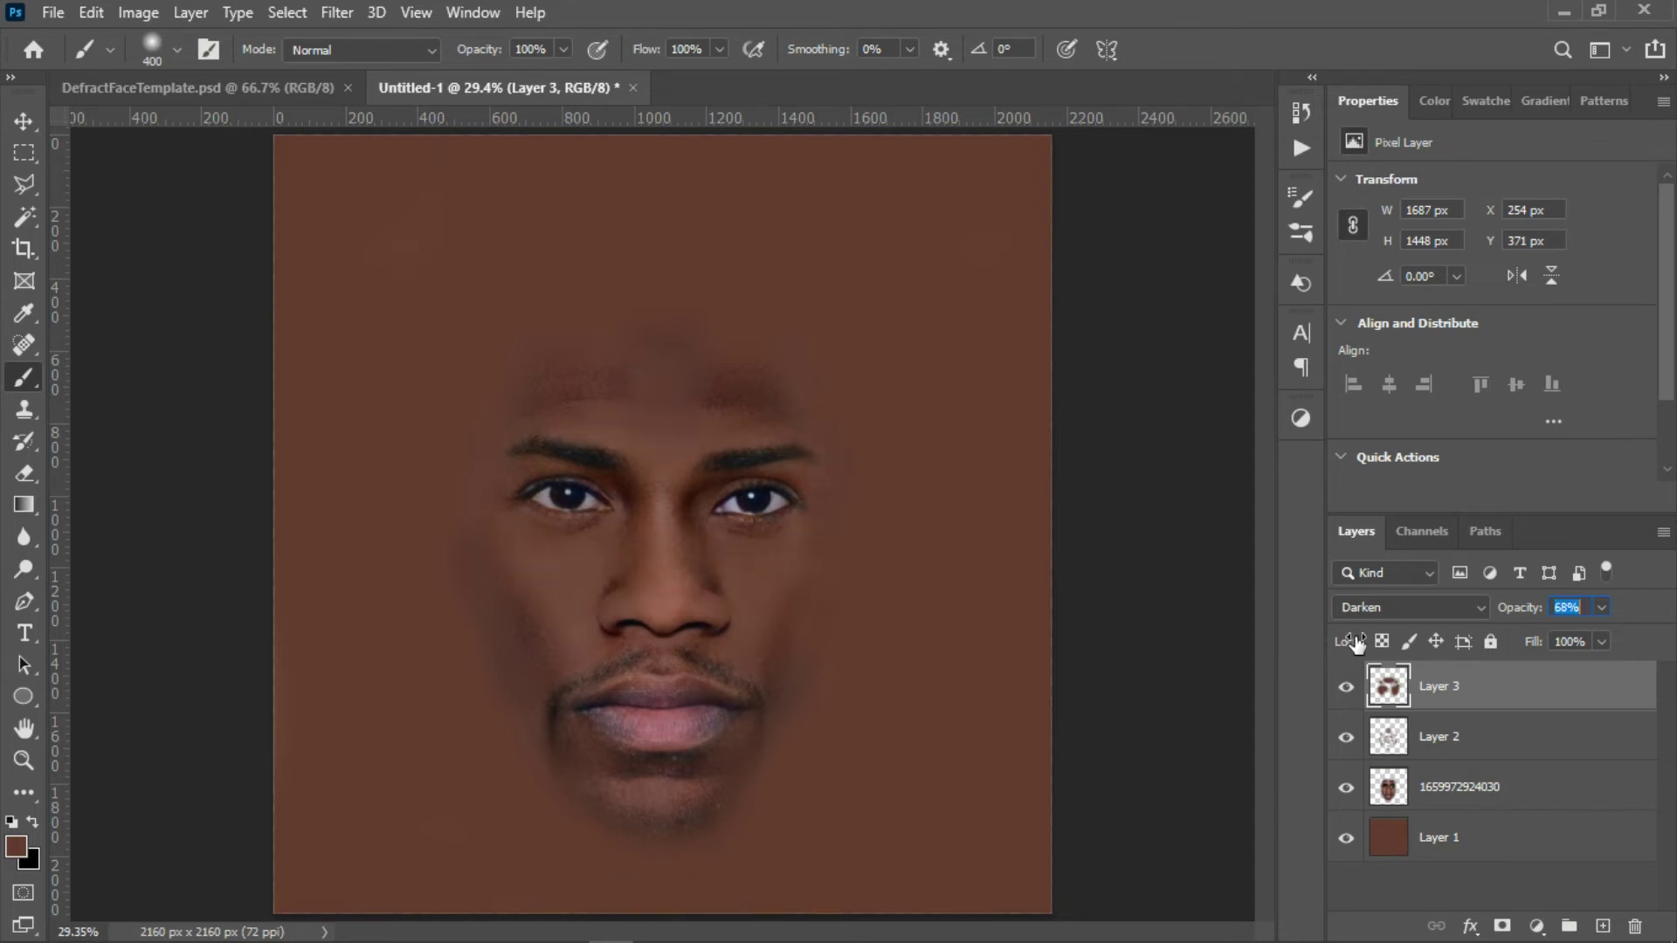
pyautogui.moveTo(1357, 644); pyautogui.dragTo(1351, 644)
# Add a Darken-mode Layer 4, shade the nose bridge with a 175 px brush, and fade it to 62%
pyautogui.click(1603, 924)
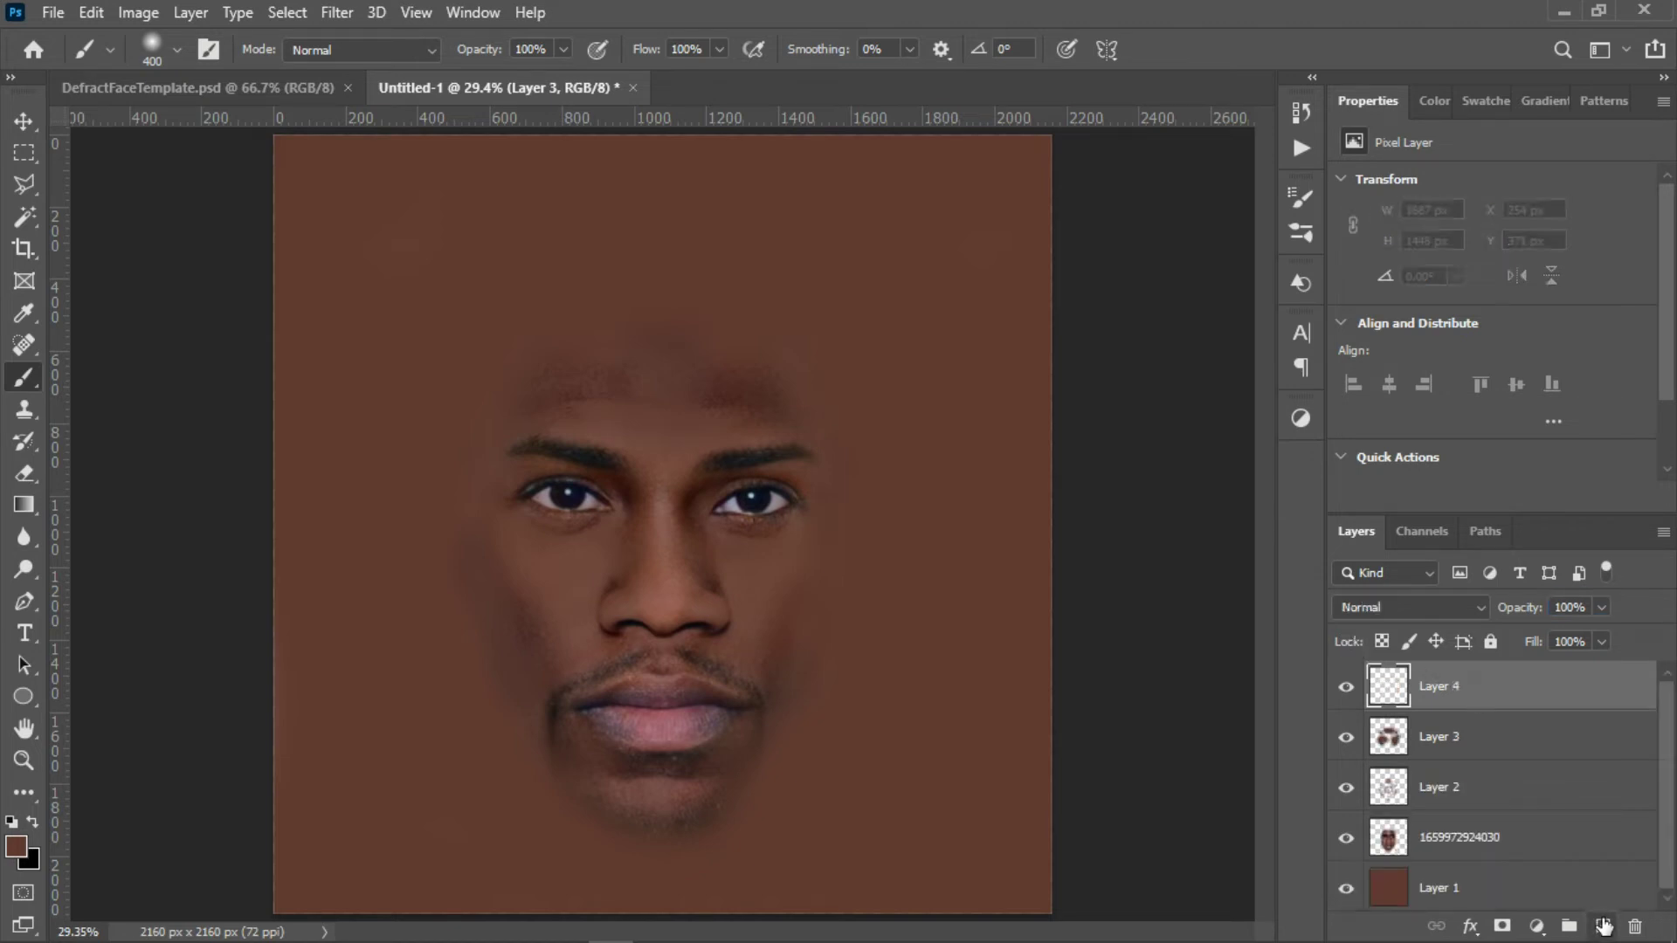
pyautogui.click(1368, 607)
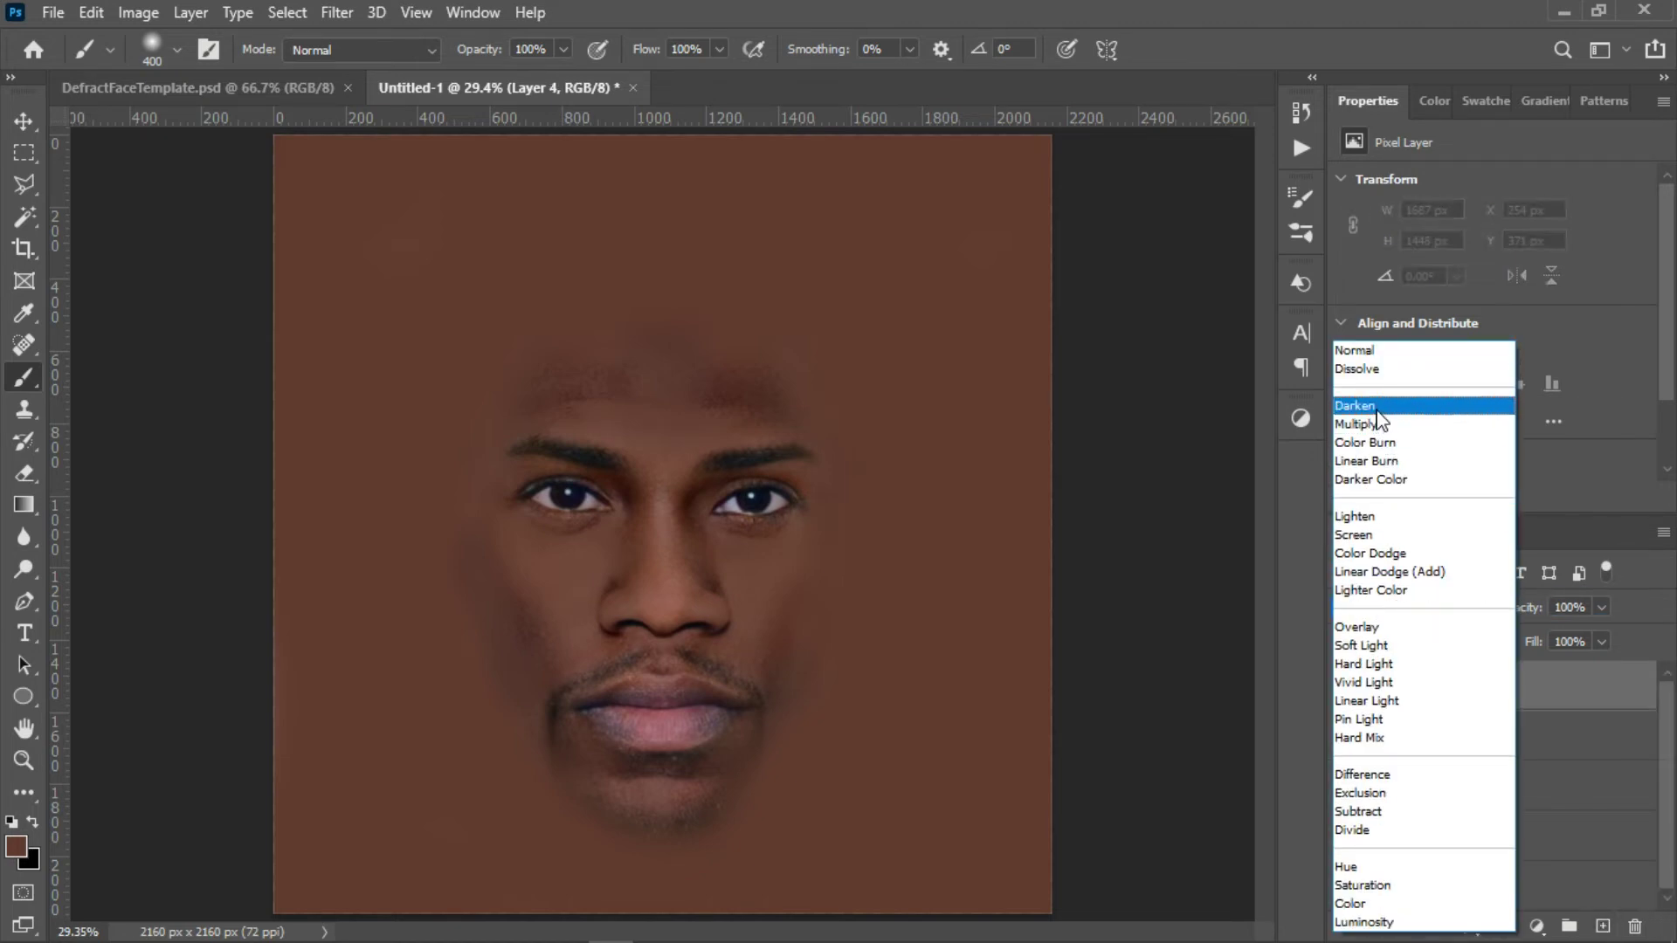
pyautogui.click(1355, 406)
pyautogui.hotkey('ctrl', '+')
pyautogui.hotkey('ctrl', '+')
pyautogui.hotkey('ctrl', '+')
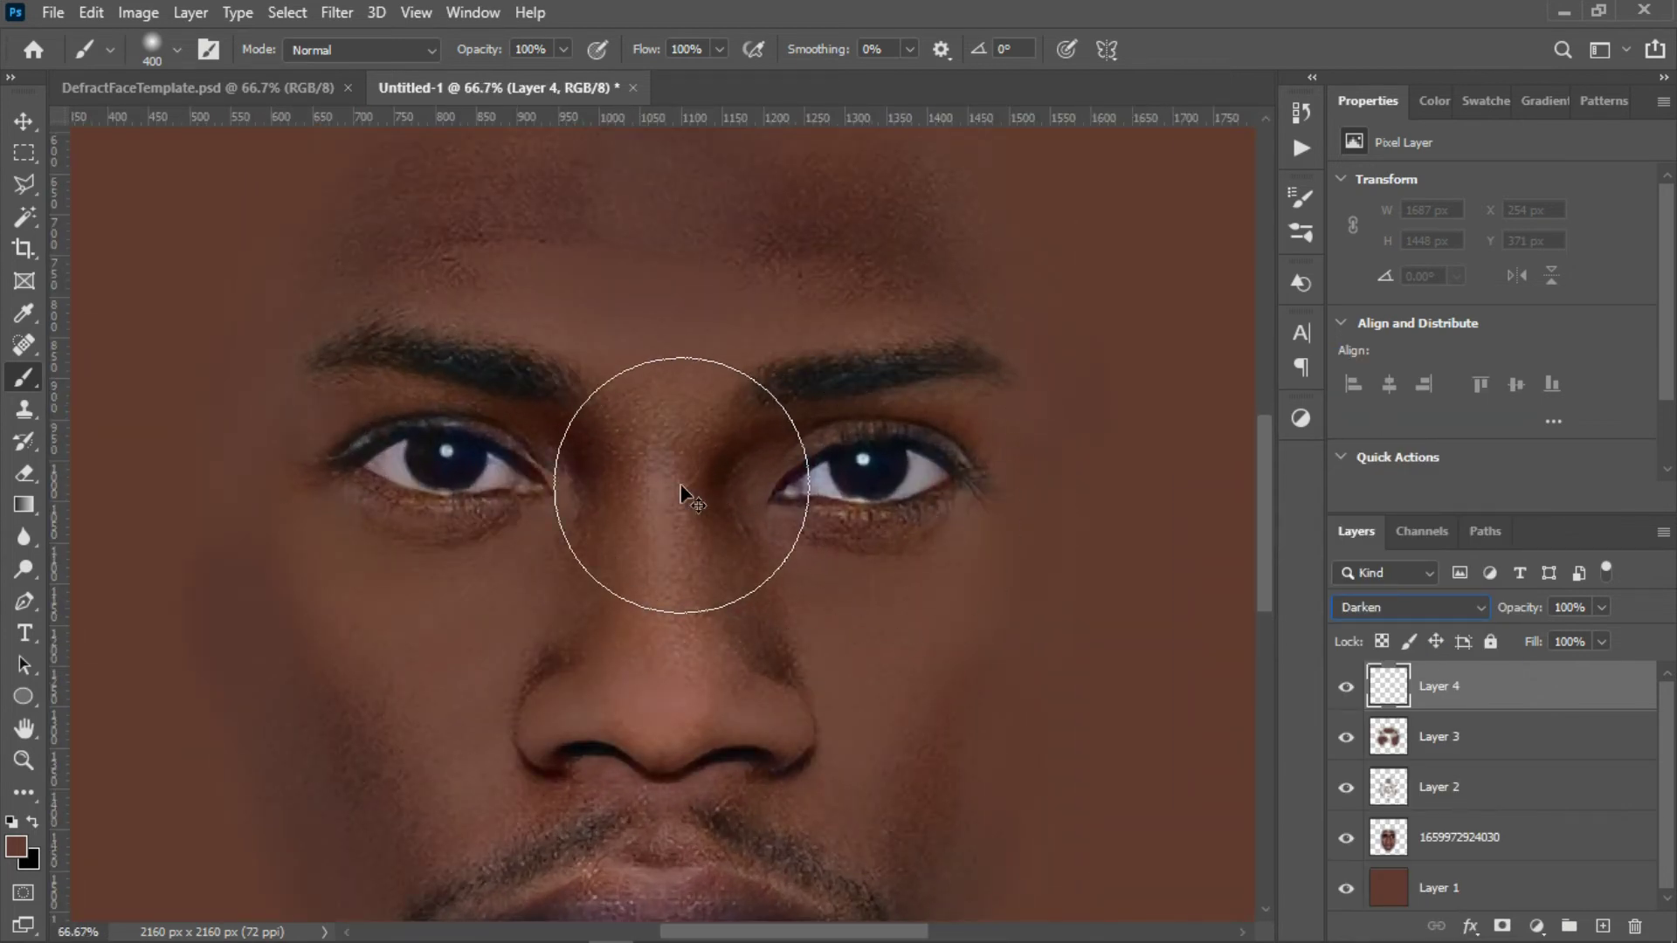
pyautogui.press('[')
pyautogui.press('[')
pyautogui.press('[')
pyautogui.press('[')
pyautogui.moveTo(681, 486); pyautogui.dragTo(666, 542)
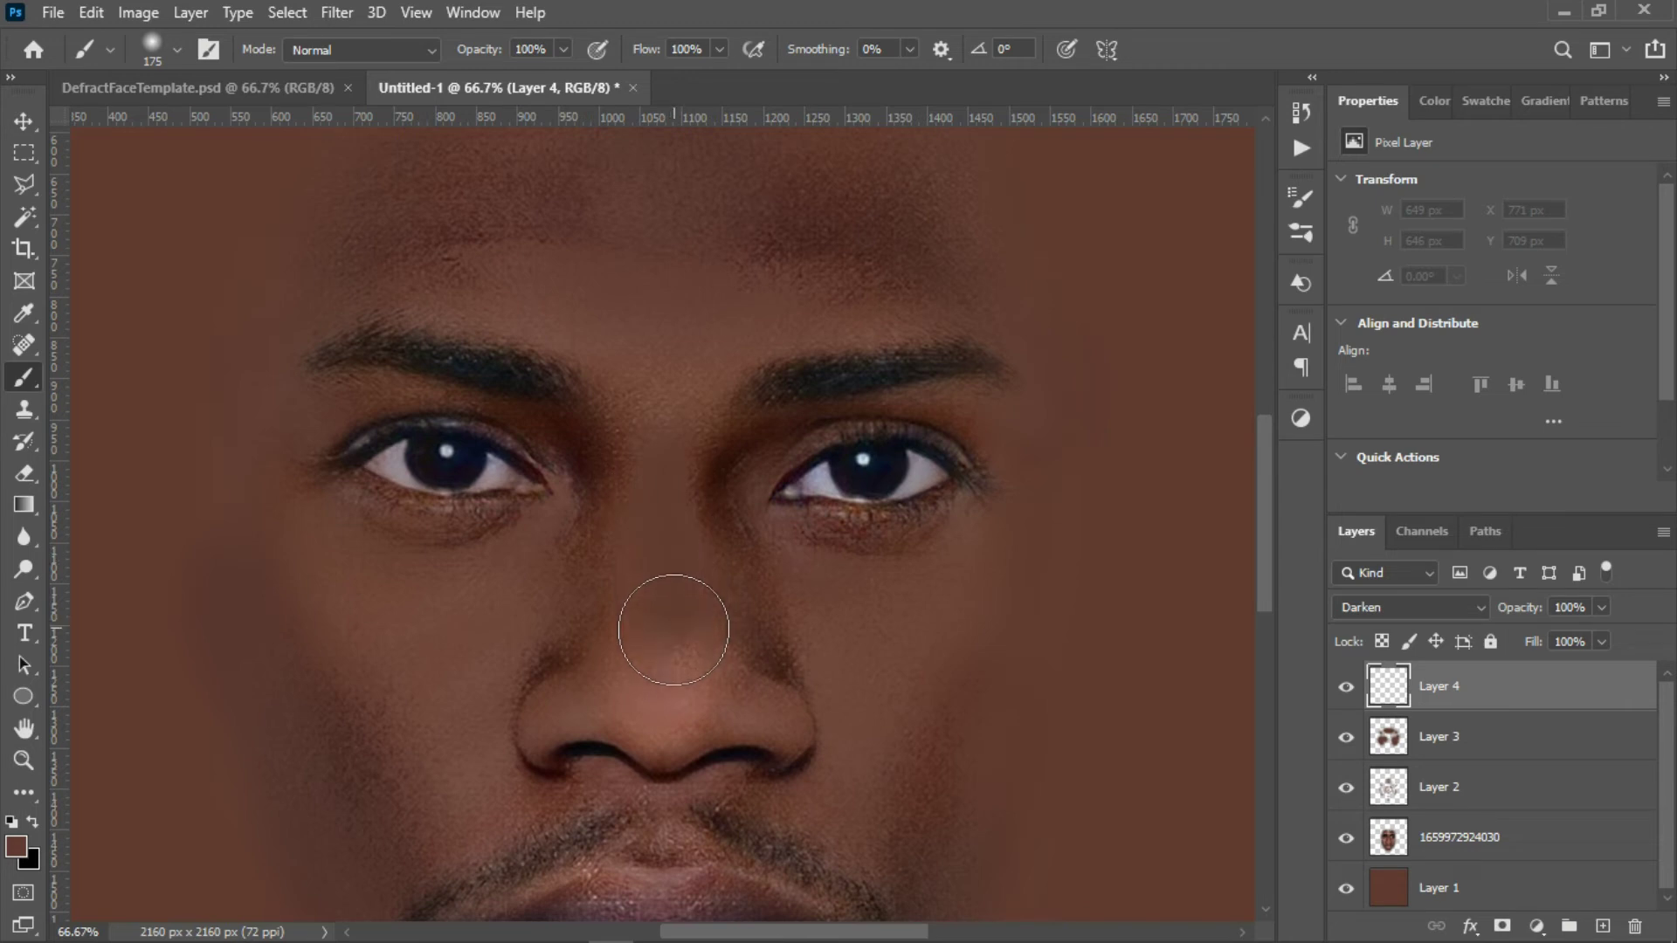
pyautogui.hotkey('ctrl', '0')
pyautogui.moveTo(1524, 611); pyautogui.dragTo(1503, 623)
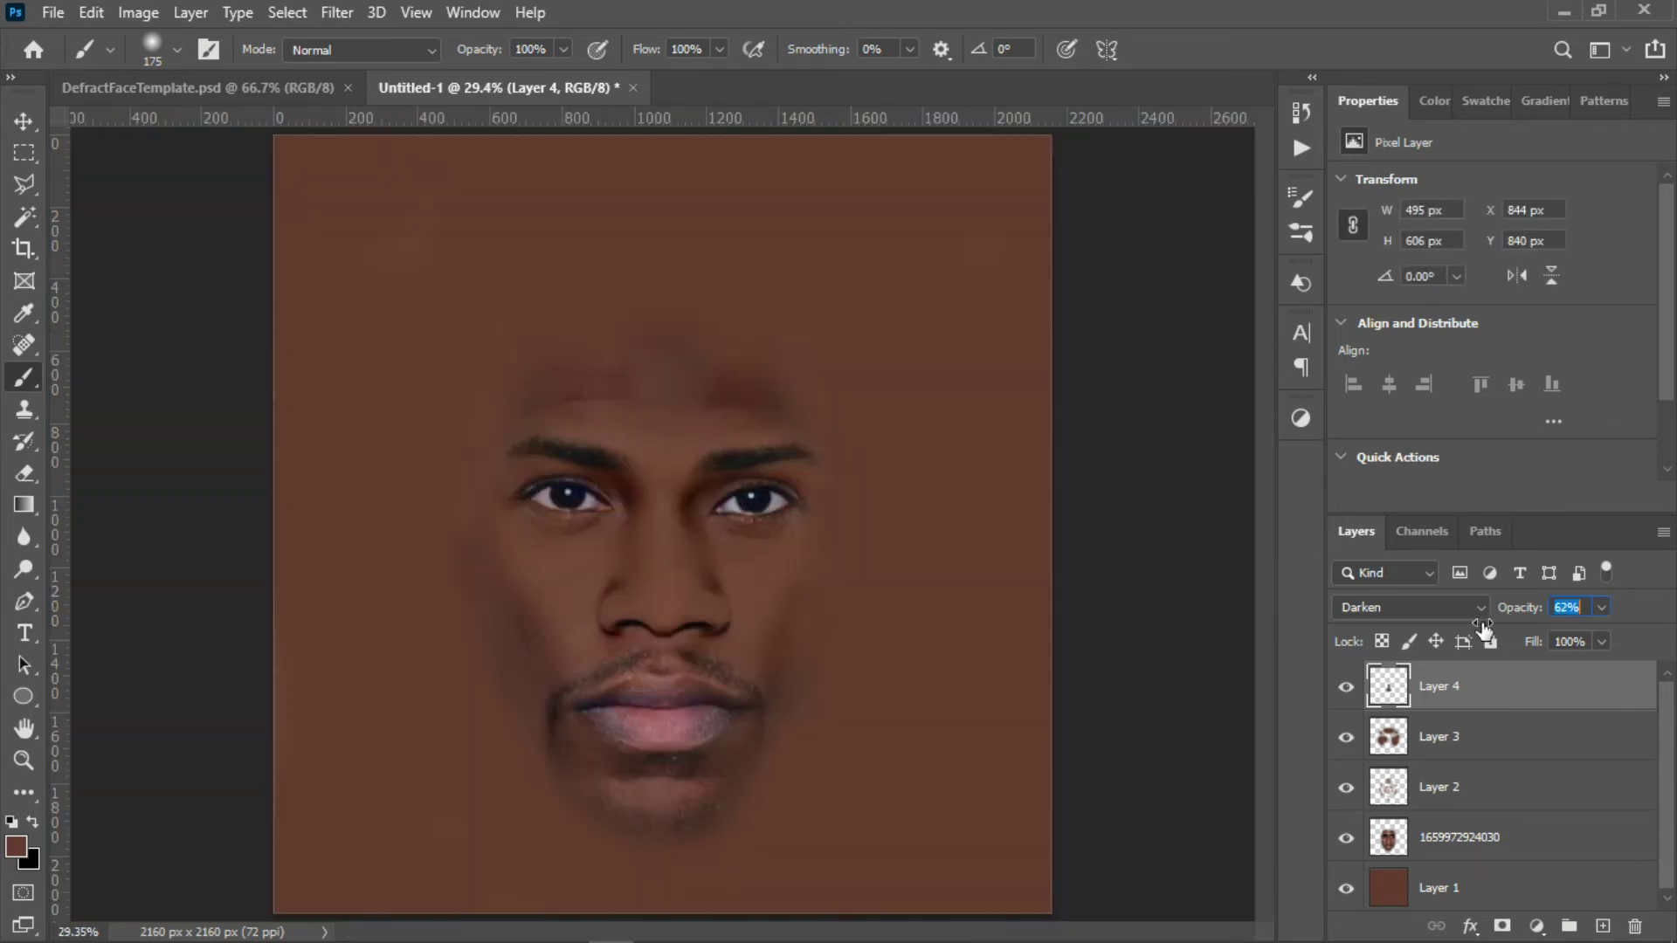
# Add a Lighten-mode Layer 5, paint over the left cheek with 300/125 px brushes, and set 69% opacity
pyautogui.hotkey('ctrl', 'shift', 'alt', 'n')
pyautogui.click(1411, 607)
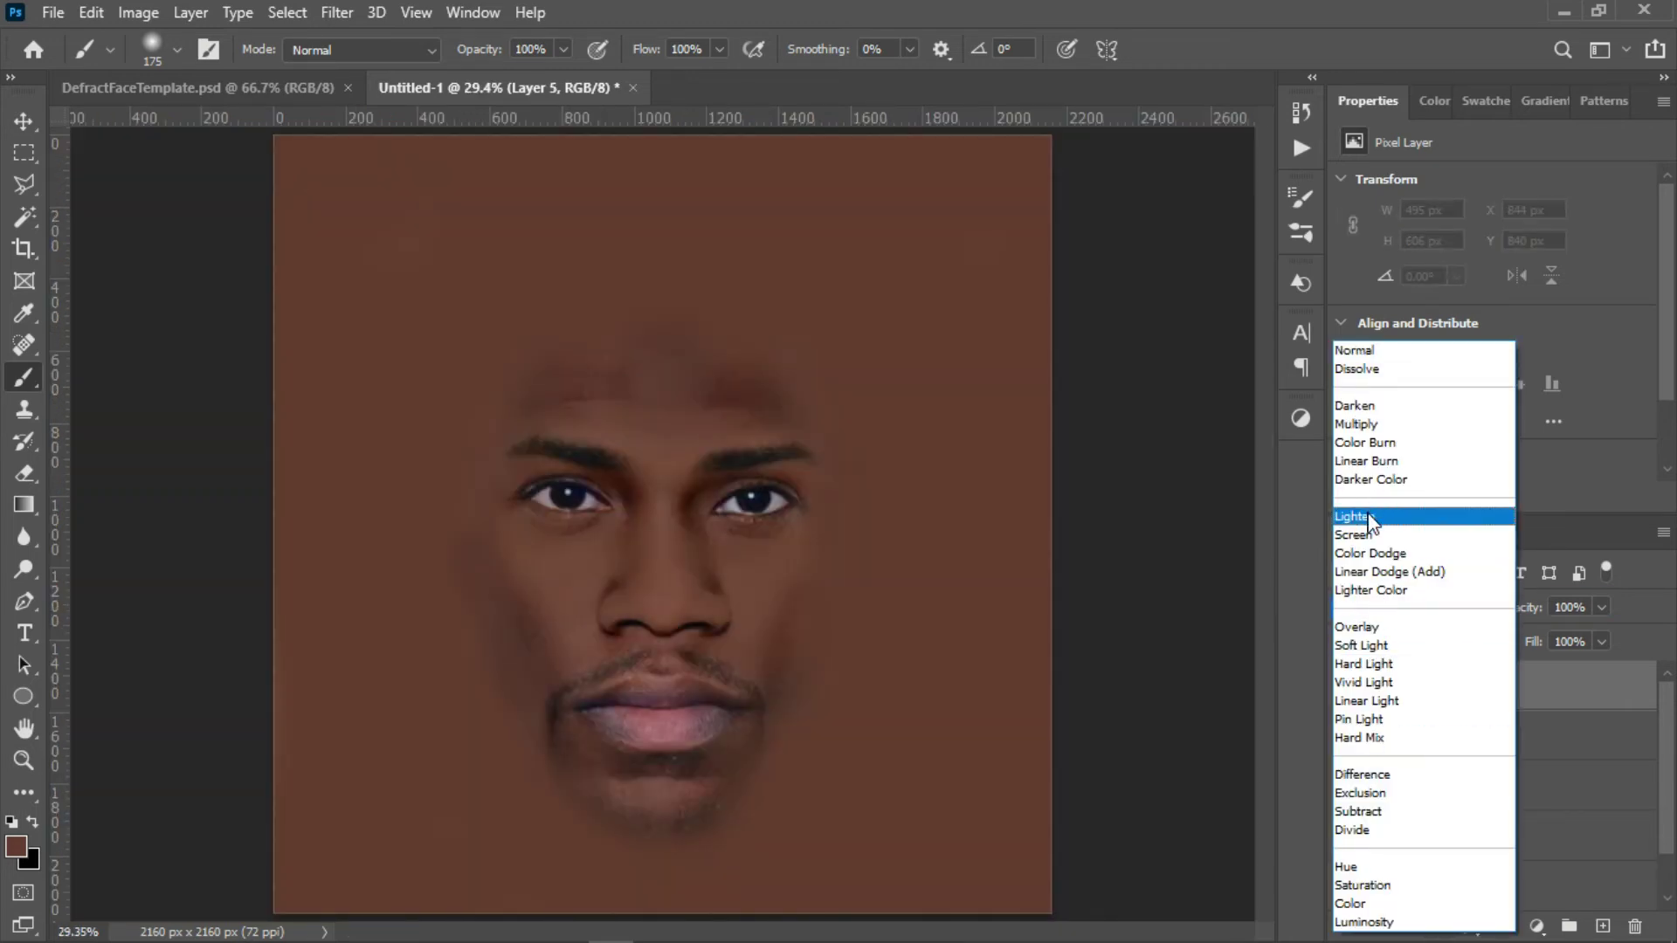
pyautogui.click(1368, 514)
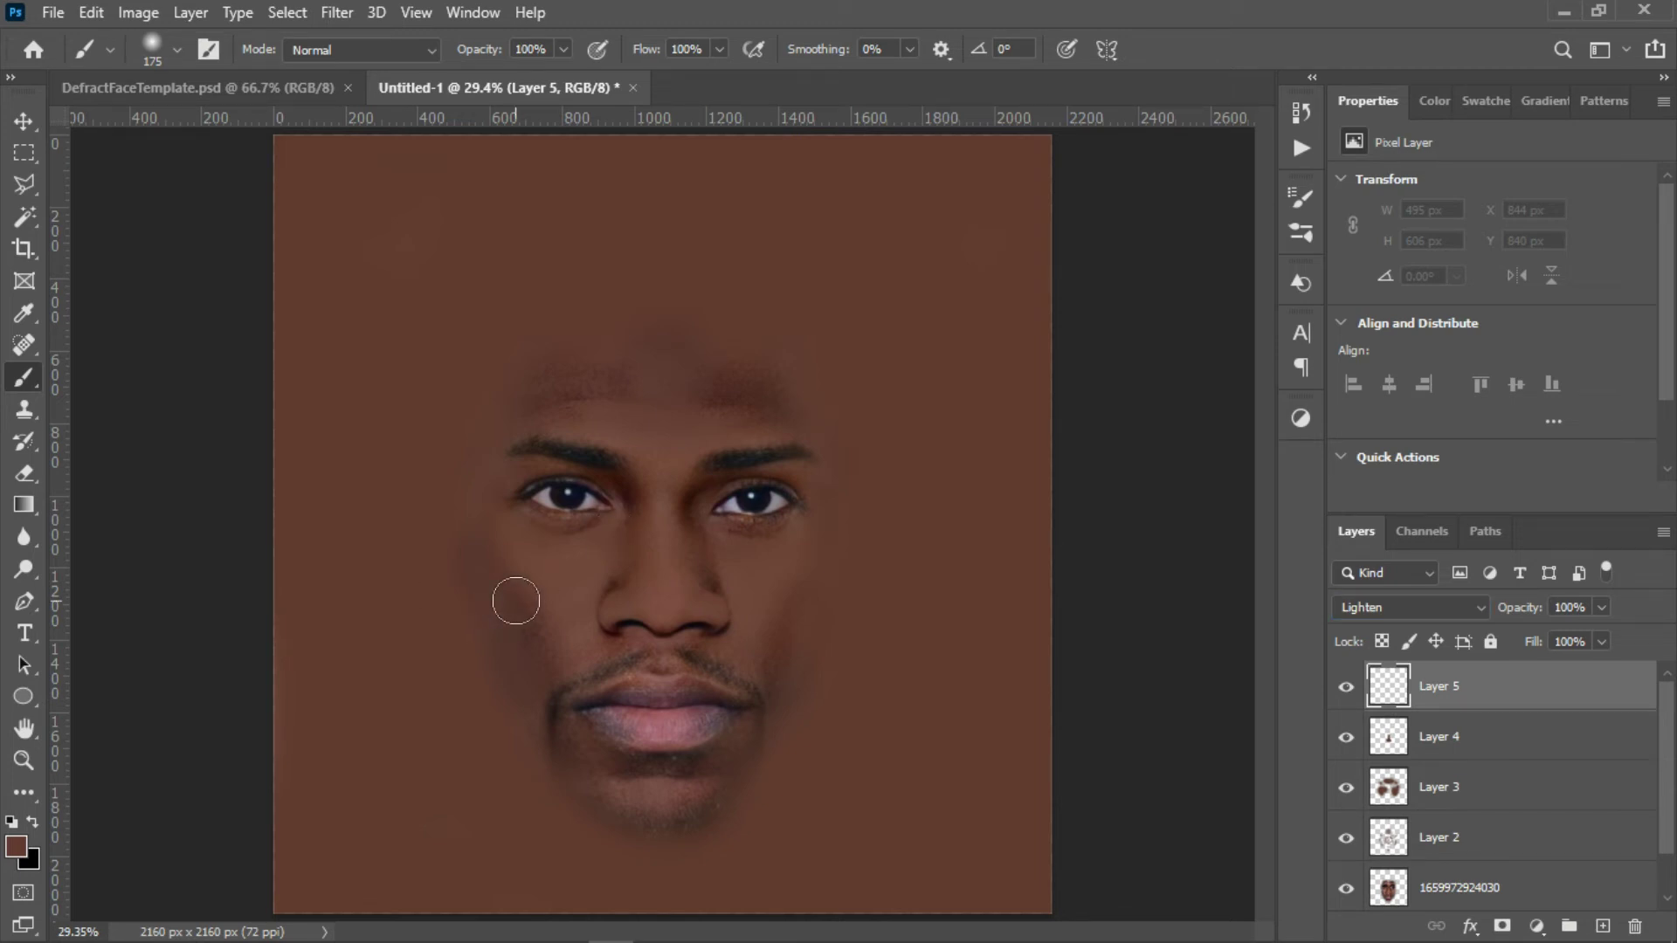
pyautogui.moveTo(490, 588)
pyautogui.mouseDown()
pyautogui.moveTo(524, 659)
pyautogui.moveTo(468, 521)
pyautogui.moveTo(527, 611)
pyautogui.moveTo(499, 731)
pyautogui.moveTo(637, 767)
pyautogui.mouseUp()
pyautogui.press(']')
pyautogui.press(']')
pyautogui.press(']')
pyautogui.press('[')
pyautogui.press('[')
pyautogui.press('[')
pyautogui.press('[')
pyautogui.press('[')
pyautogui.moveTo(812, 629); pyautogui.dragTo(809, 588)
pyautogui.moveTo(1519, 608)
pyautogui.mouseDown()
pyautogui.moveTo(1368, 614)
pyautogui.moveTo(1488, 614)
pyautogui.moveTo(1453, 609)
pyautogui.mouseUp()
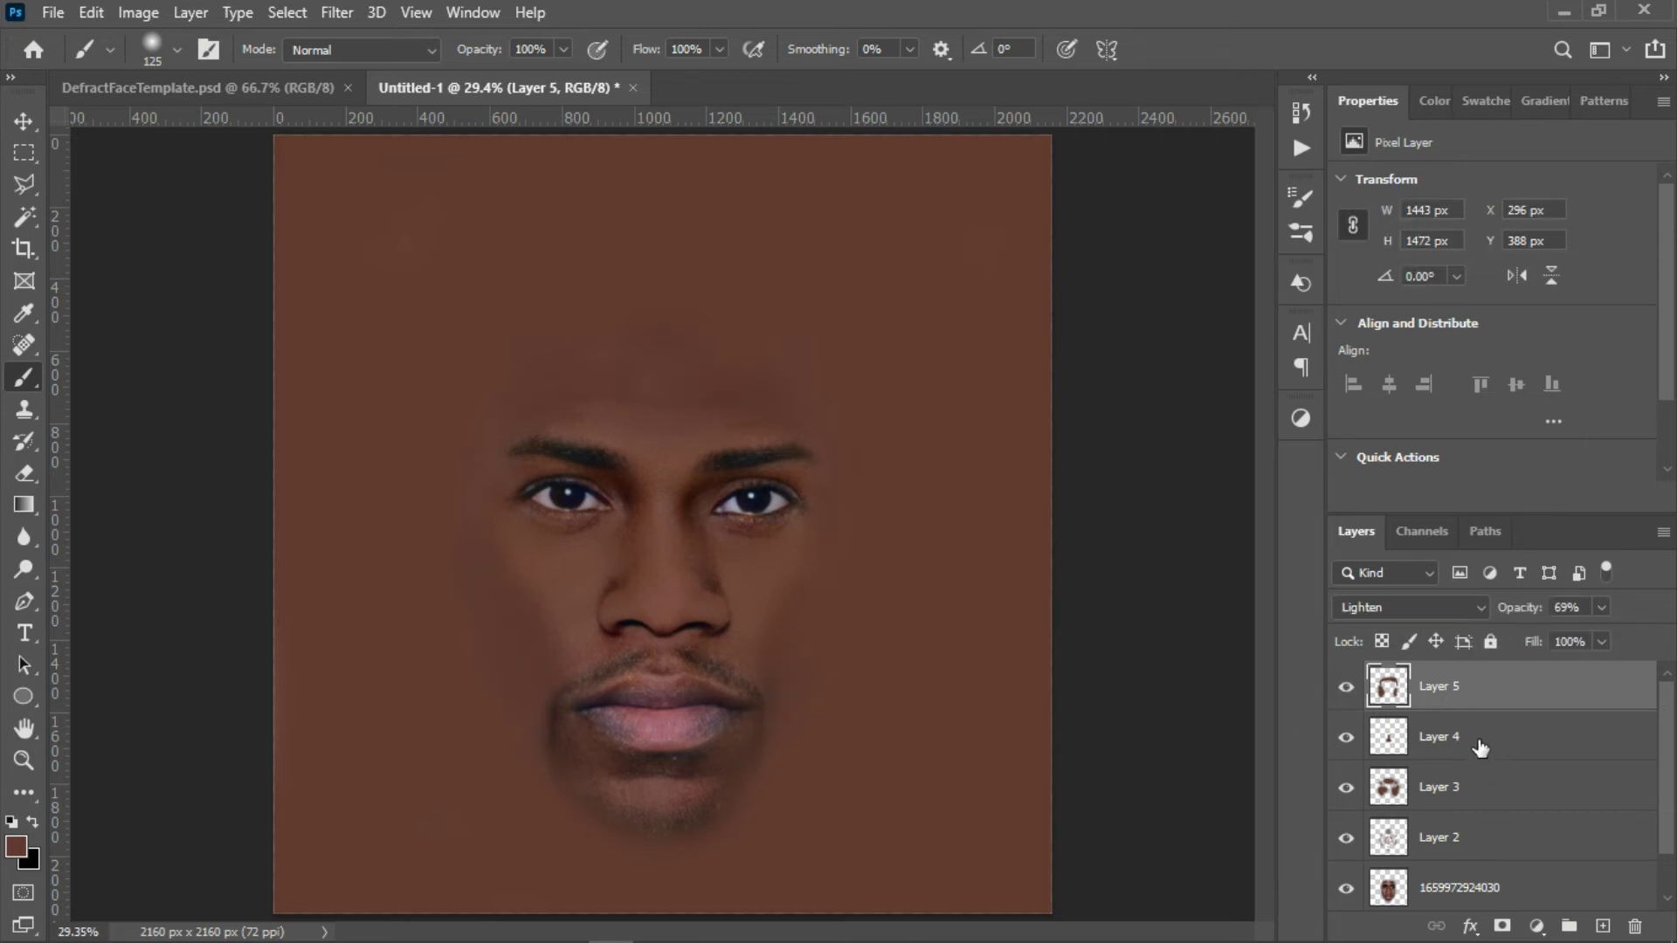
# Set Layer 4's opacity to about 32%, then reselect Layer 5
pyautogui.click(1479, 748)
pyautogui.click(1480, 615)
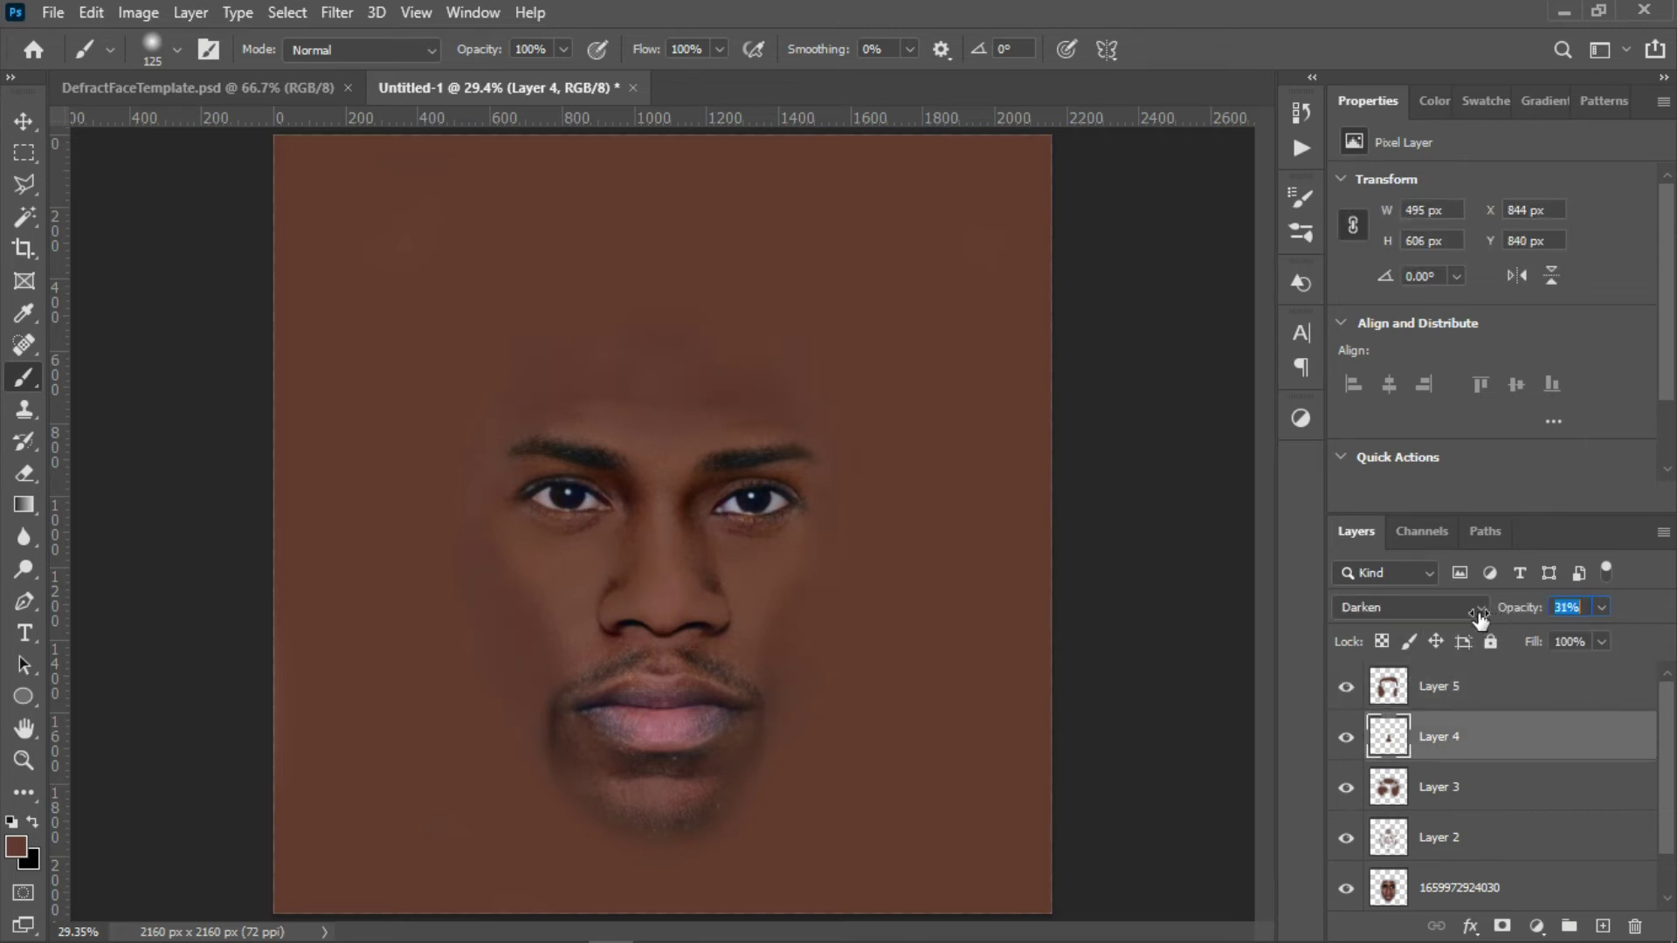
pyautogui.moveTo(1480, 615); pyautogui.dragTo(1486, 616)
pyautogui.press('Return')
pyautogui.click(1485, 685)
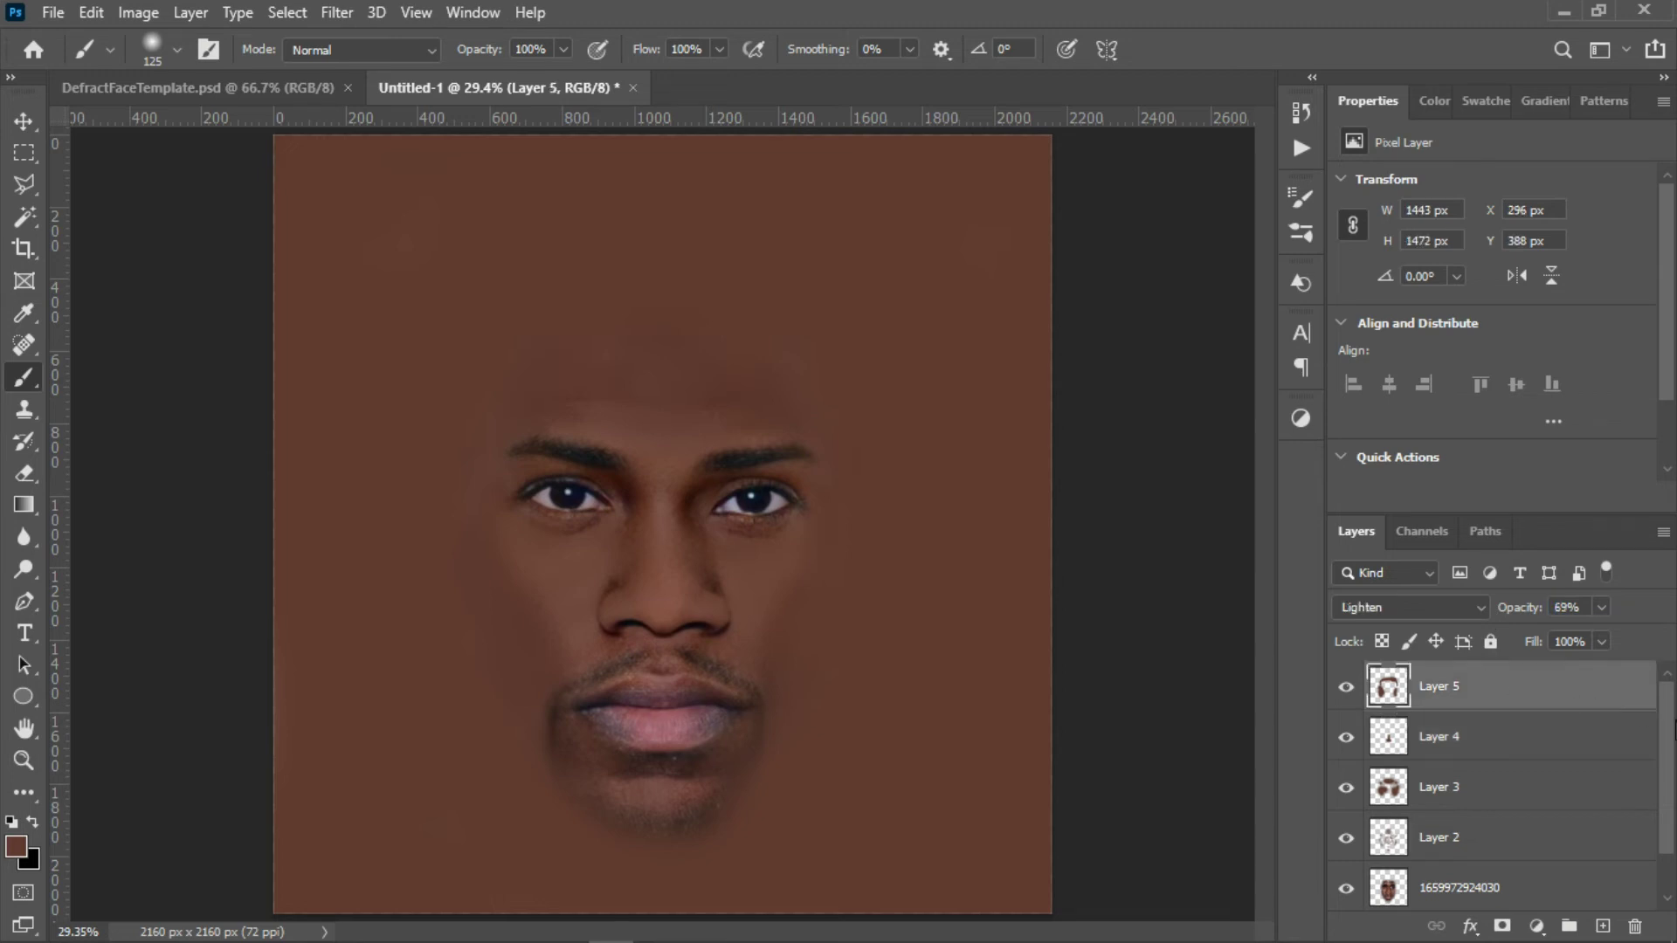
pyautogui.moveTo(1671, 732); pyautogui.dragTo(1669, 882)
# Duplicate all layers from Layer 1 to Layer 5 and merge the copies into one layer
pyautogui.keyDown('shift'); pyautogui.click(1542, 884); pyautogui.keyUp('shift')
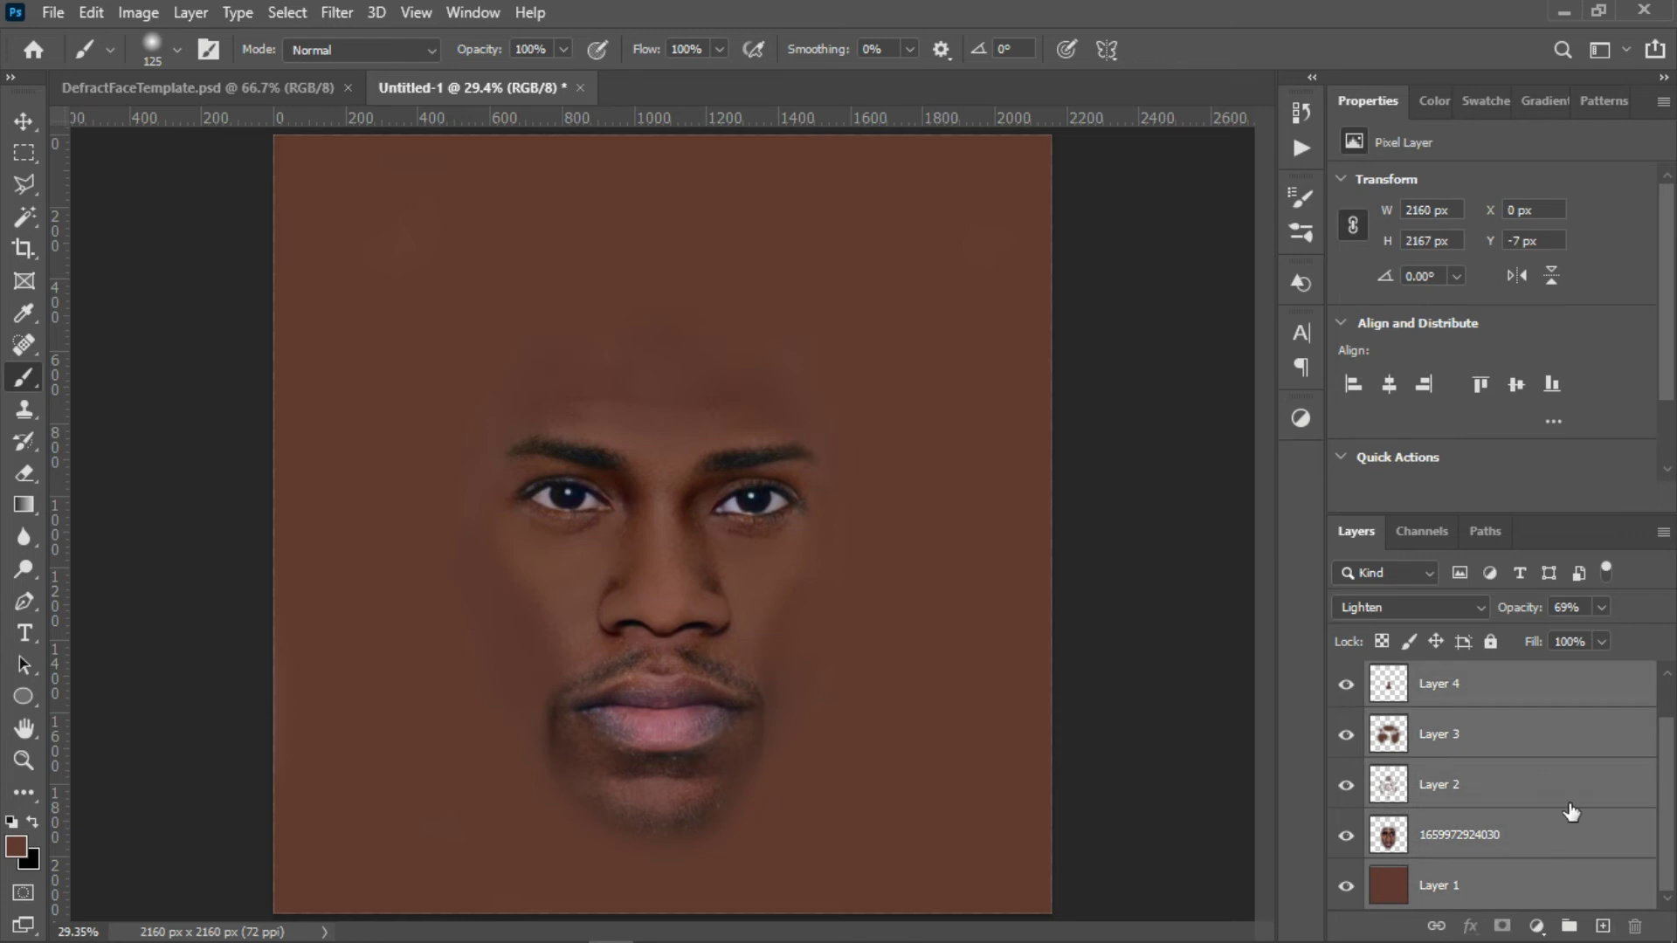
pyautogui.hotkey('ctrl', 'j')
pyautogui.rightClick(1570, 803)
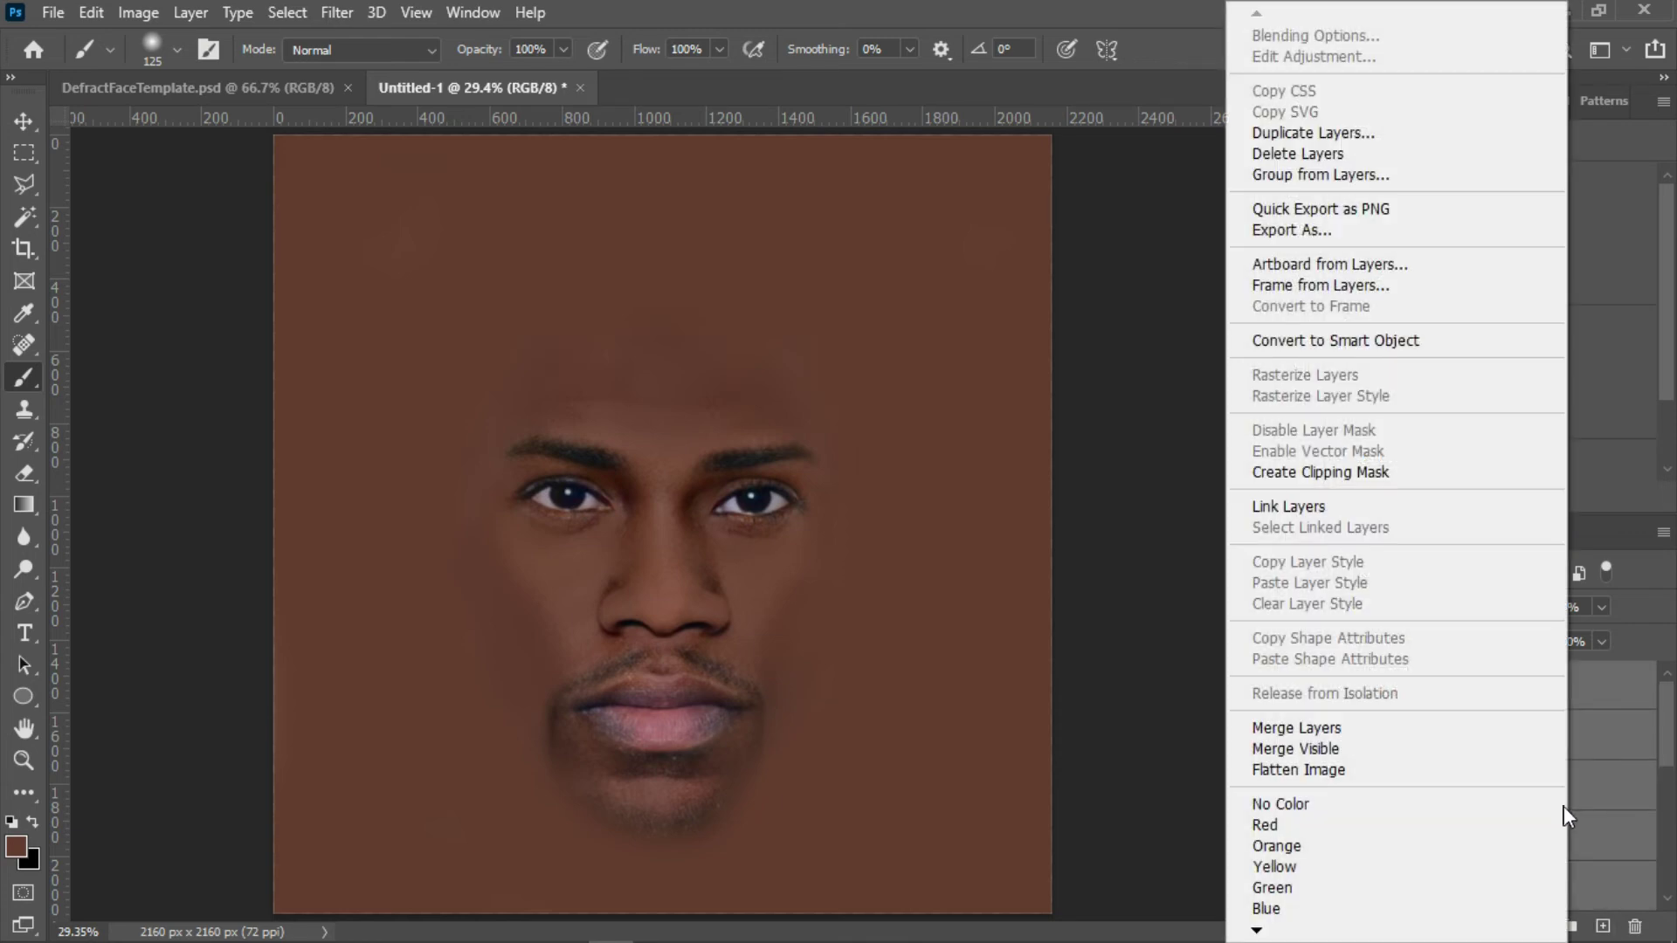
pyautogui.click(1332, 727)
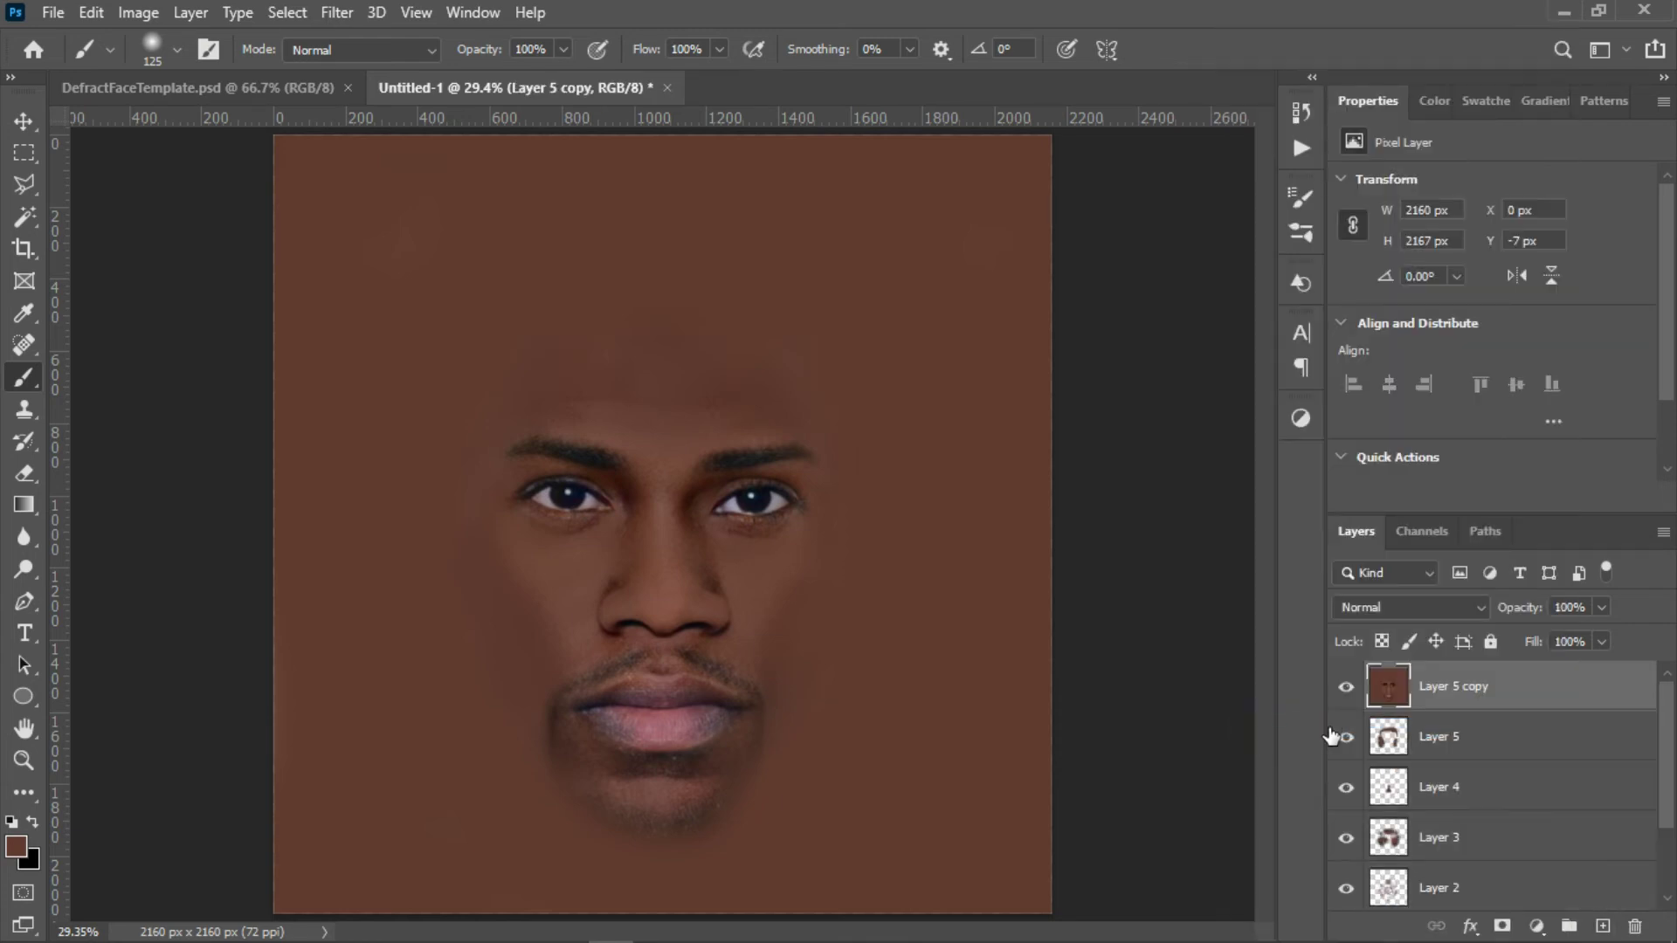
# Apply a High Pass filter with a 25 pixel radius to the merged layer
pyautogui.click(338, 12)
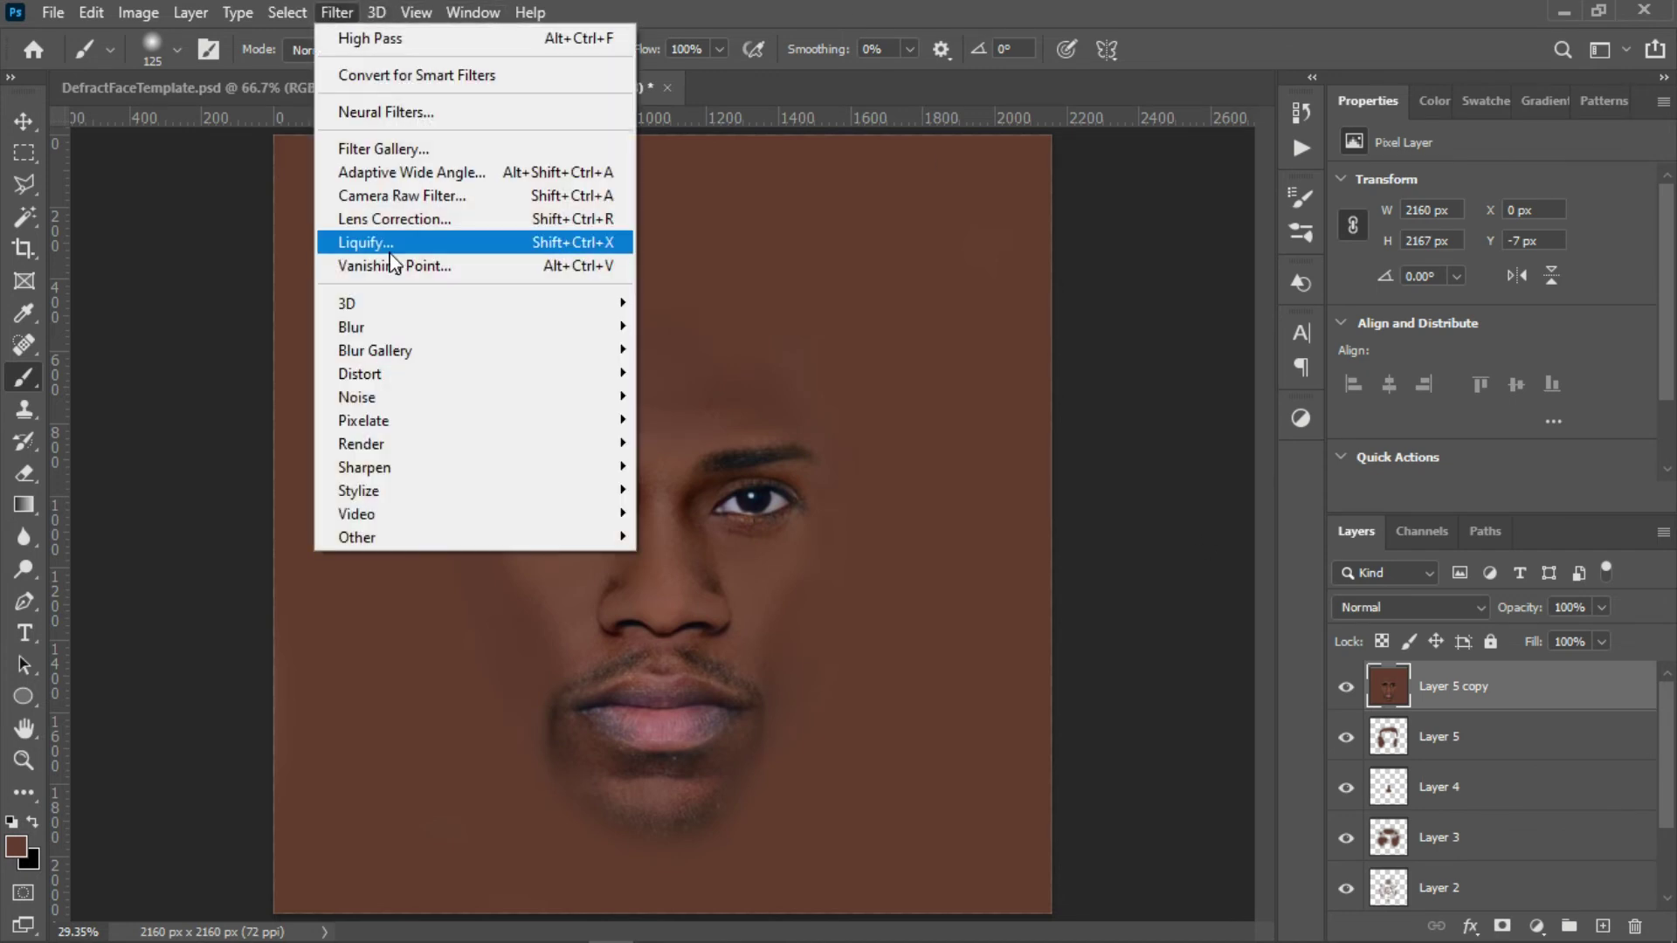
pyautogui.moveTo(498, 516)
pyautogui.moveTo(594, 537)
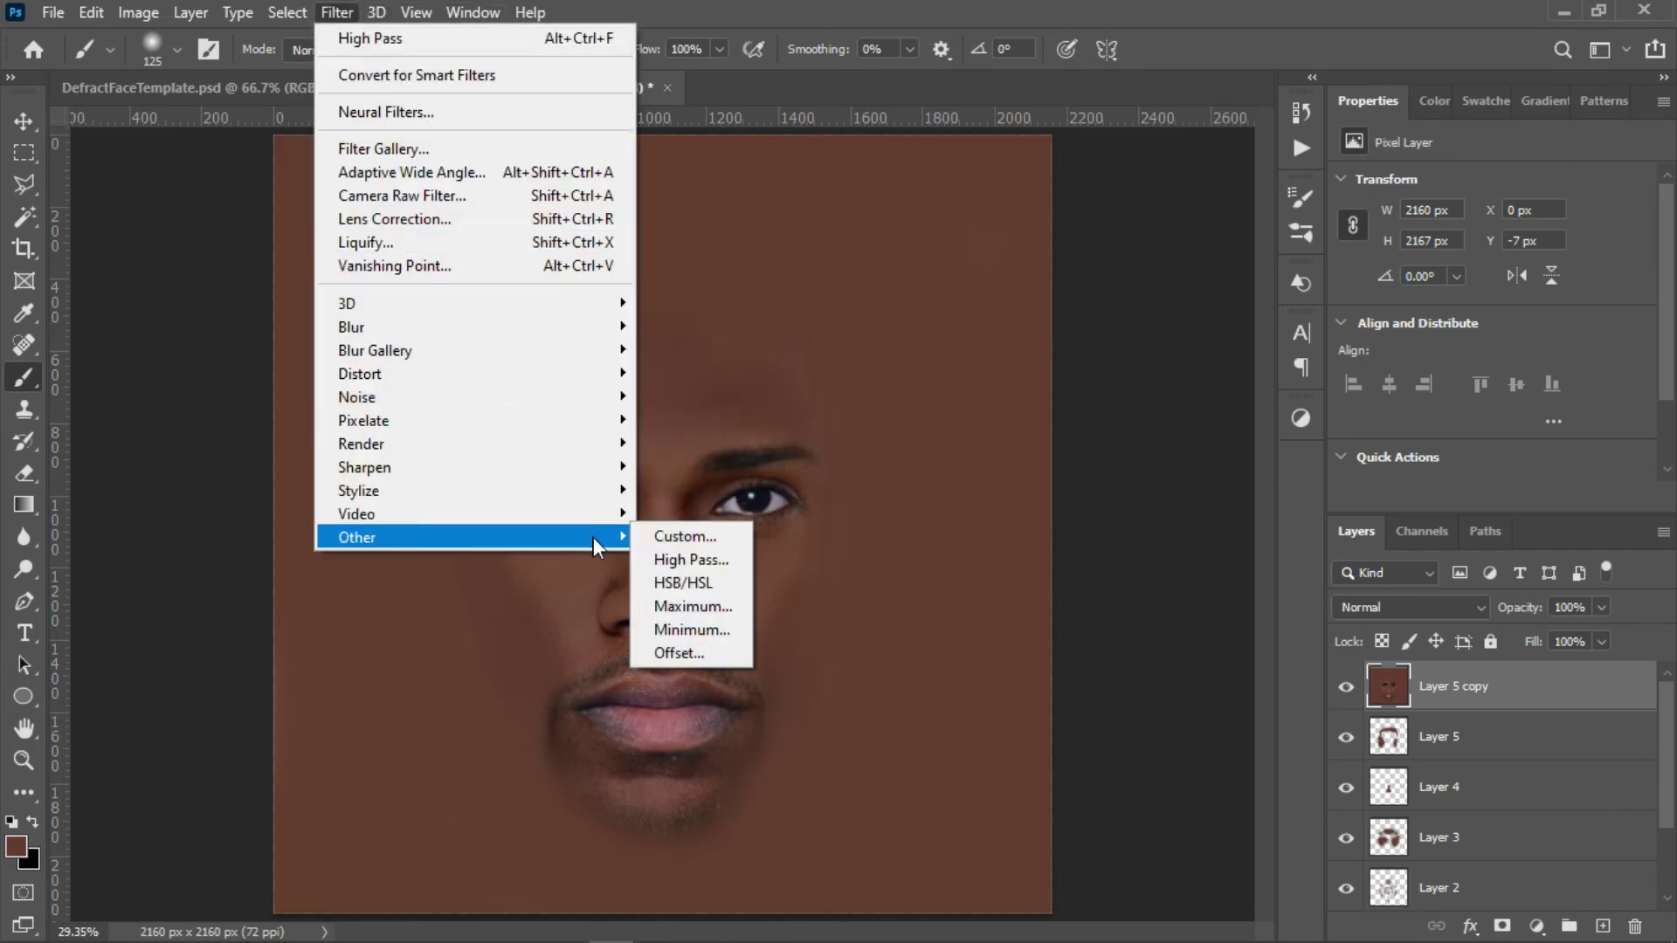
pyautogui.click(683, 565)
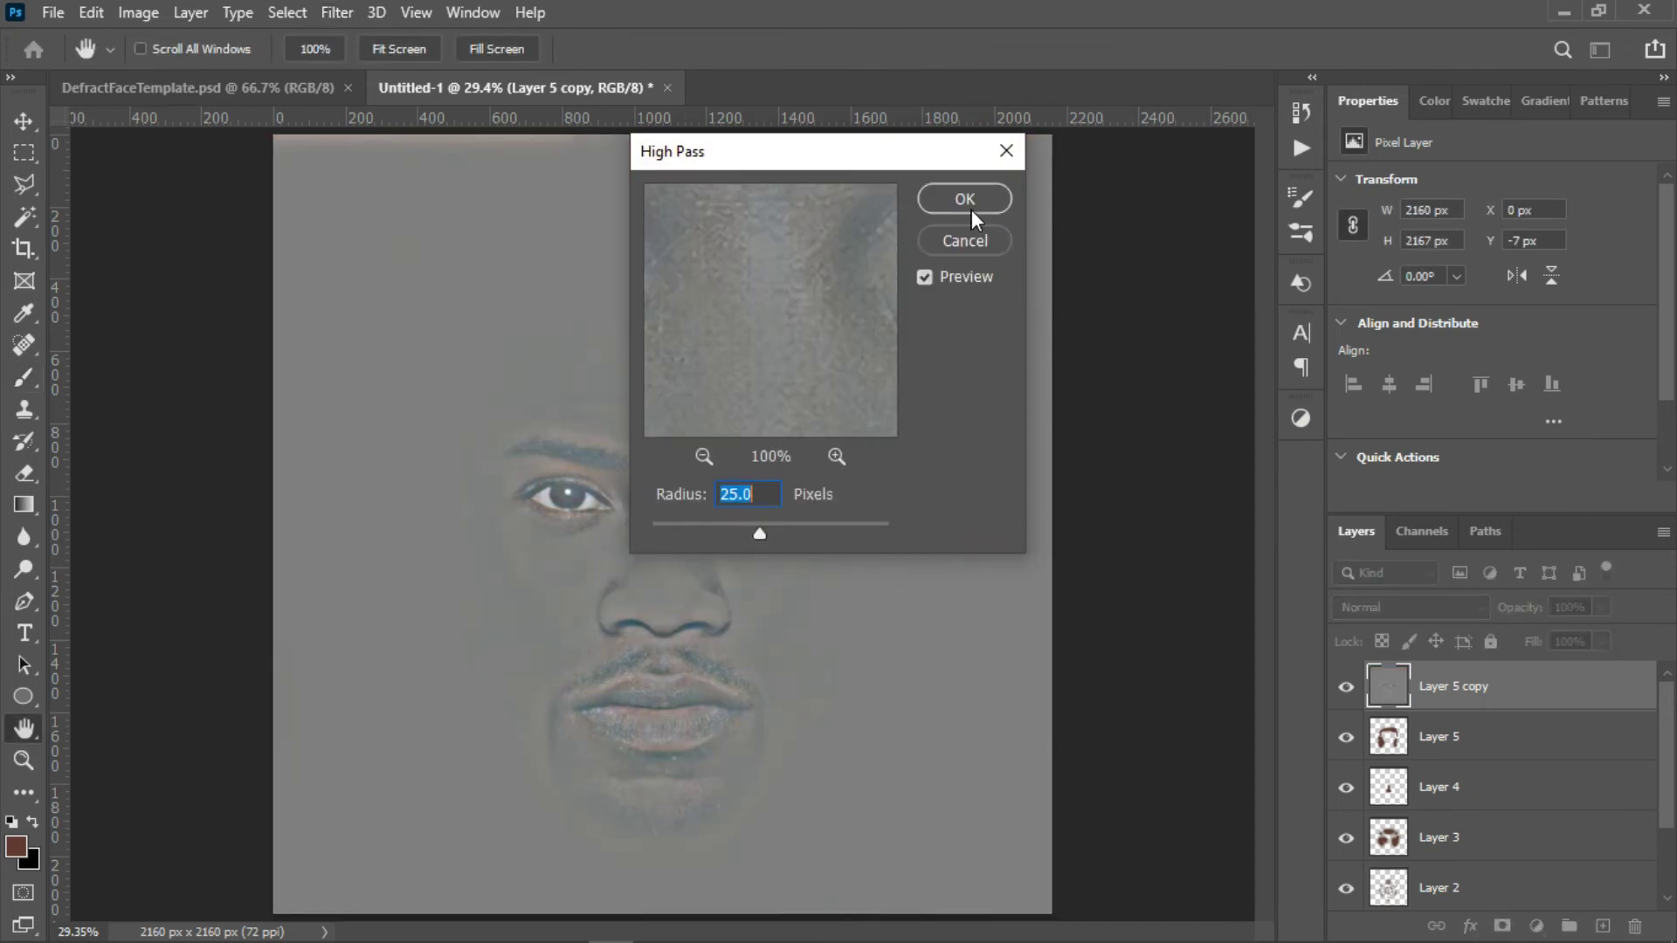
pyautogui.click(964, 199)
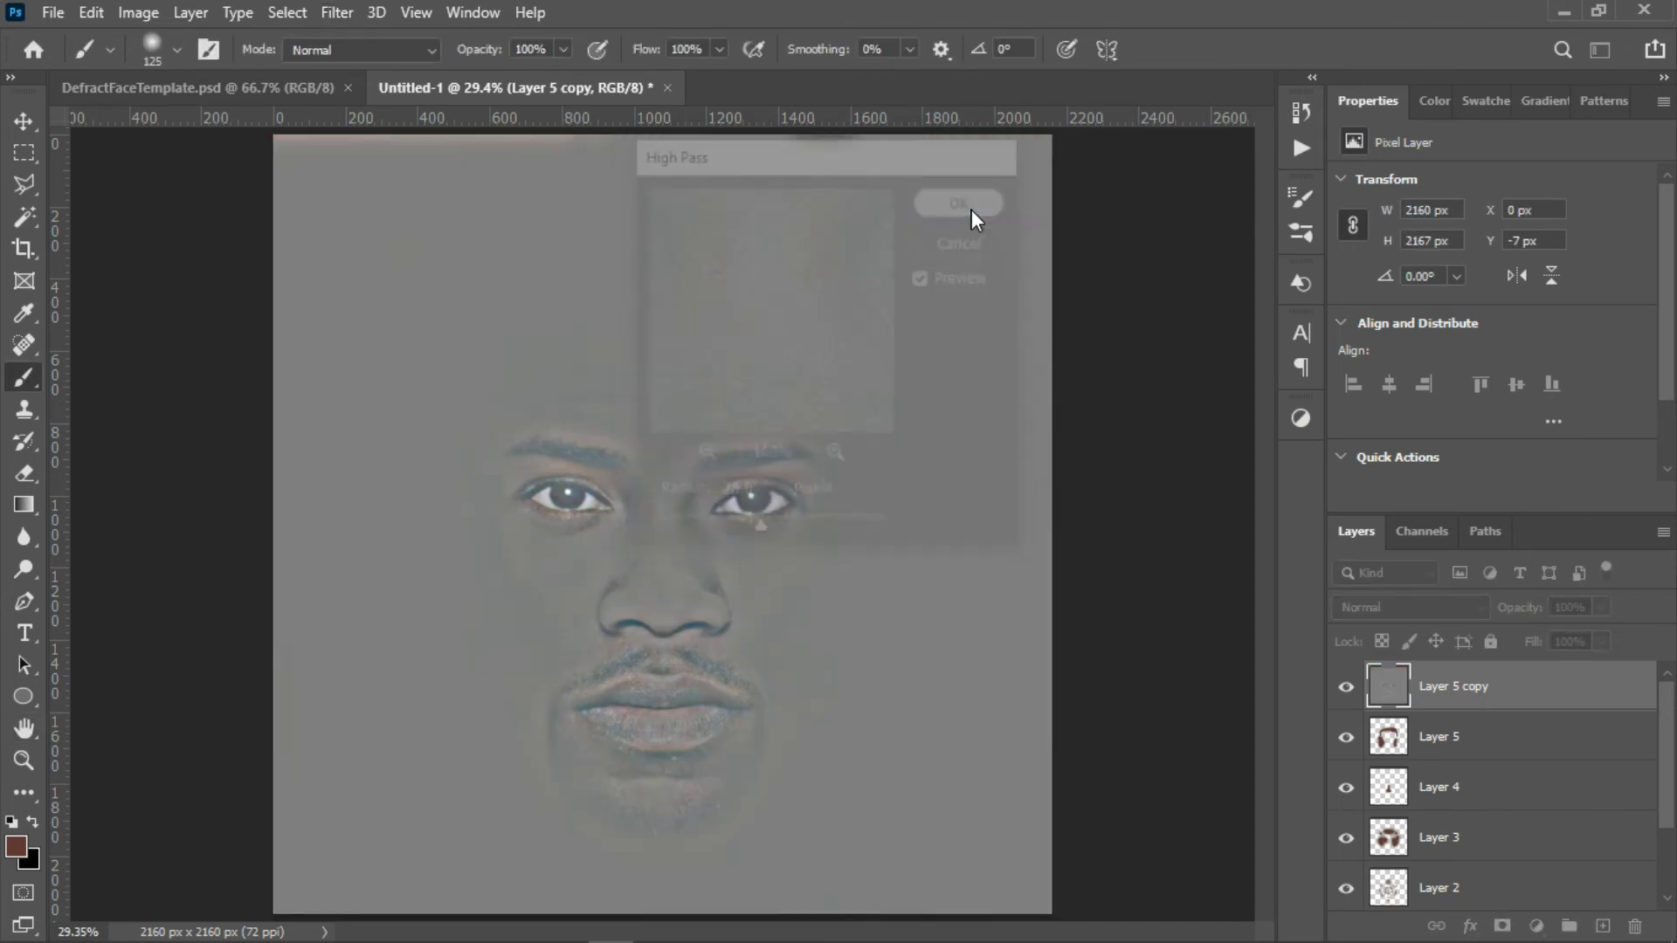
# Blend the high-pass layer in Overlay mode at 25% opacity
pyautogui.click(1427, 610)
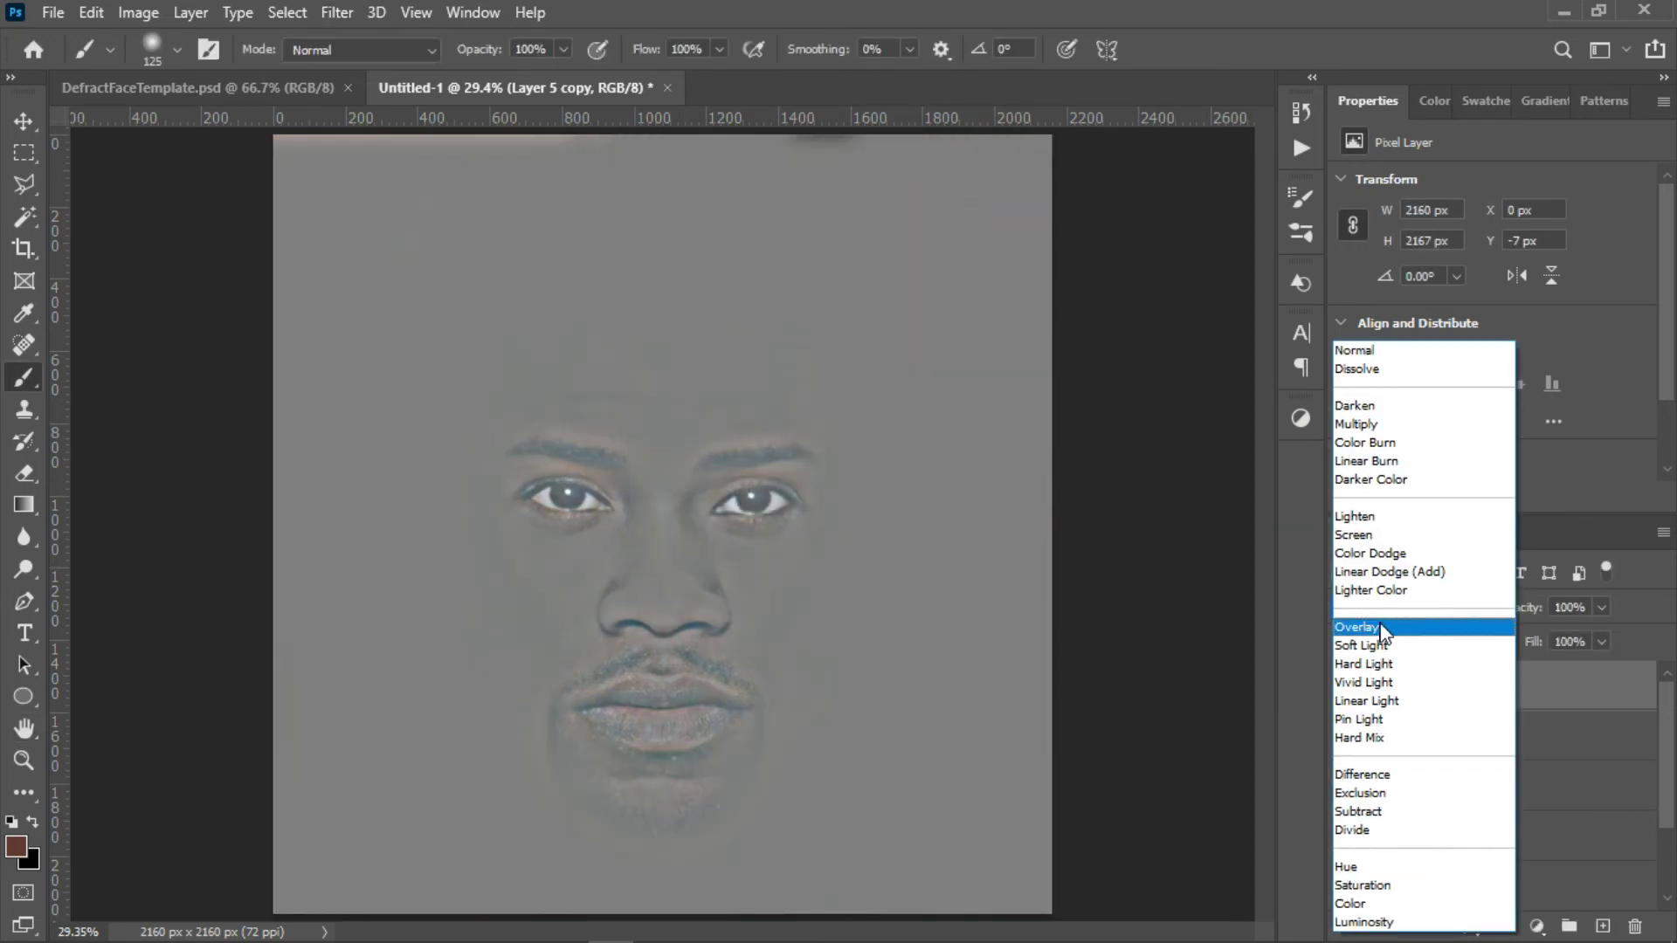
pyautogui.click(1427, 624)
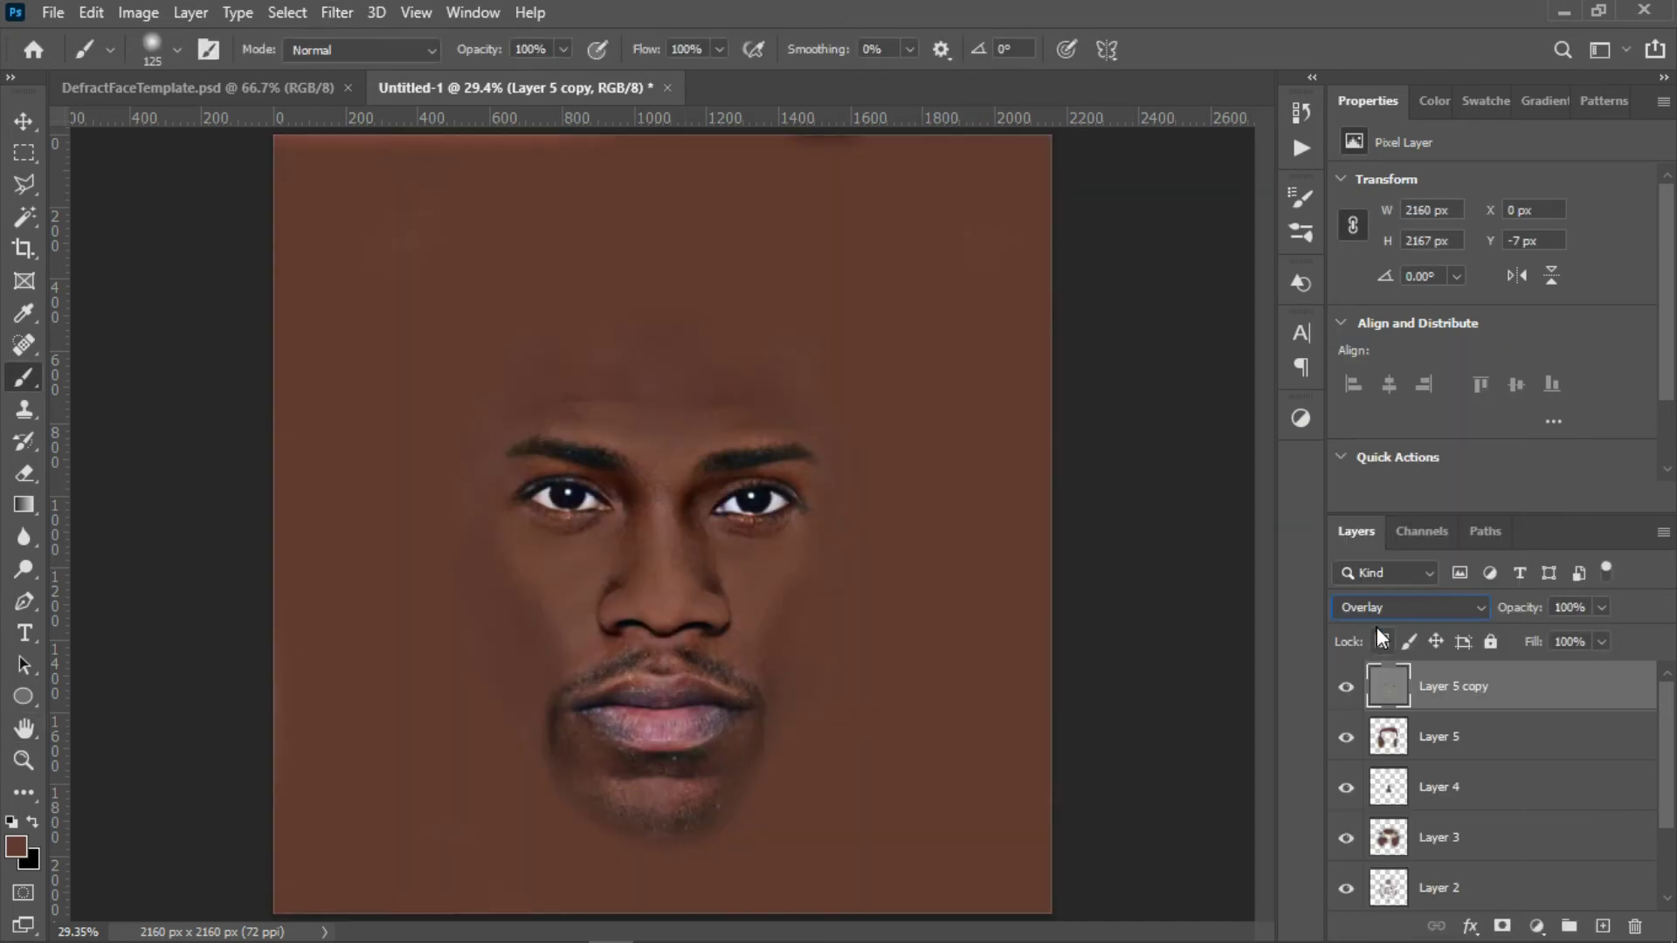
pyautogui.click(1571, 606)
pyautogui.write('25')
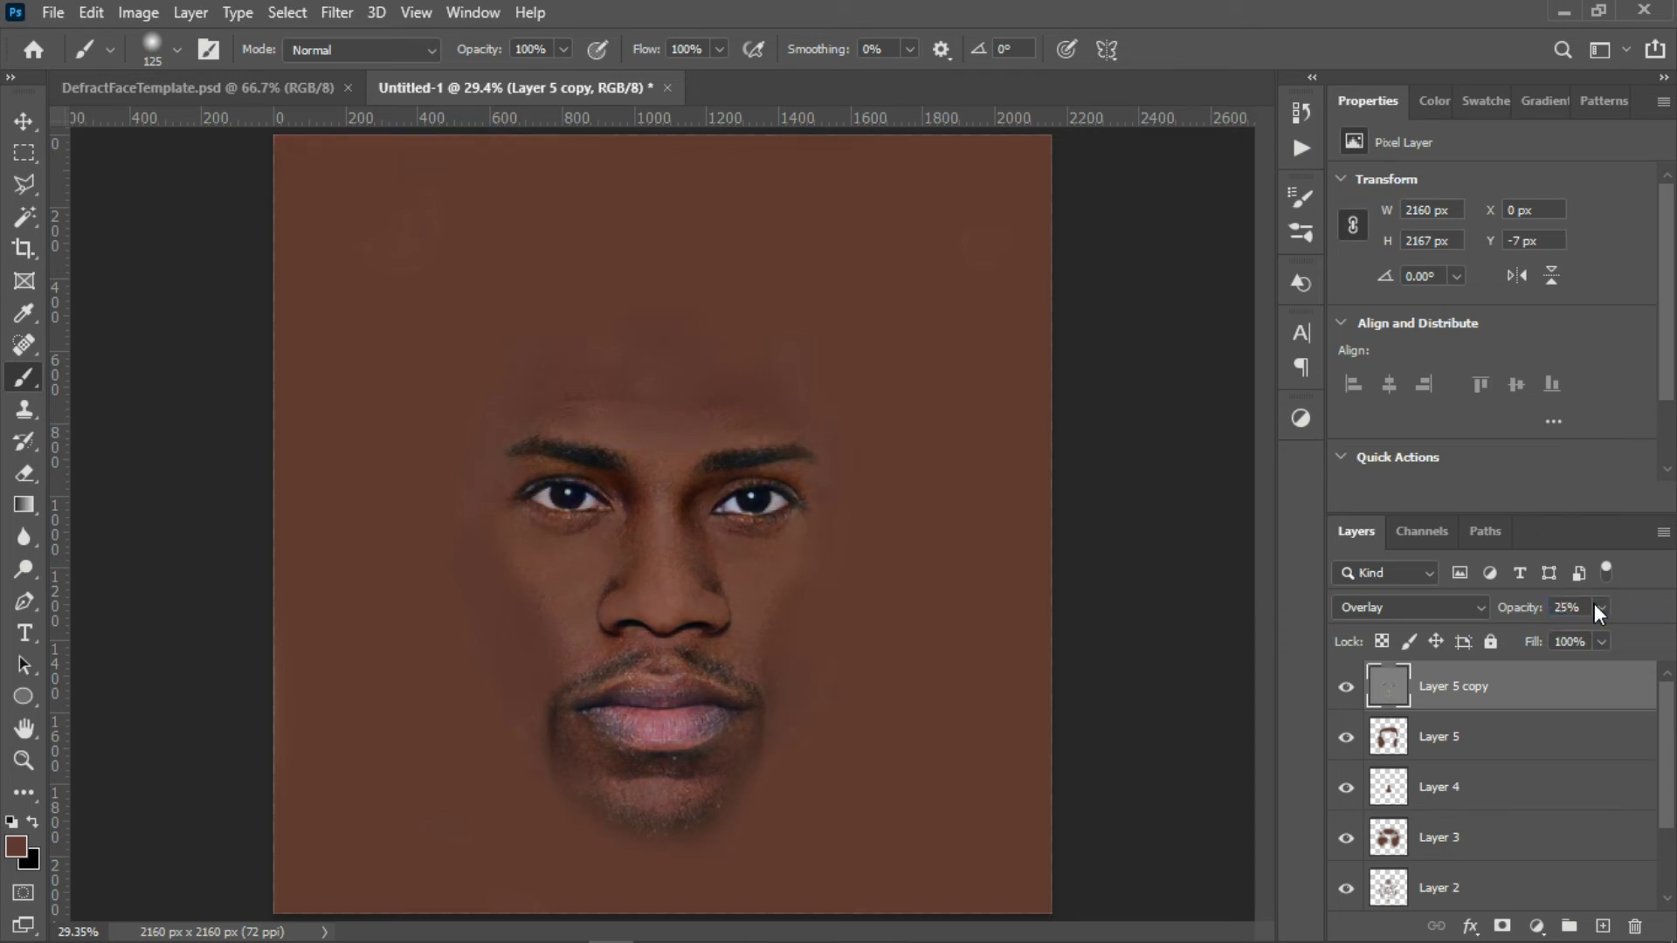
# Toggle Layer 5 copy to compare, try 50% opacity, then revert to 25%
pyautogui.click(1347, 687)
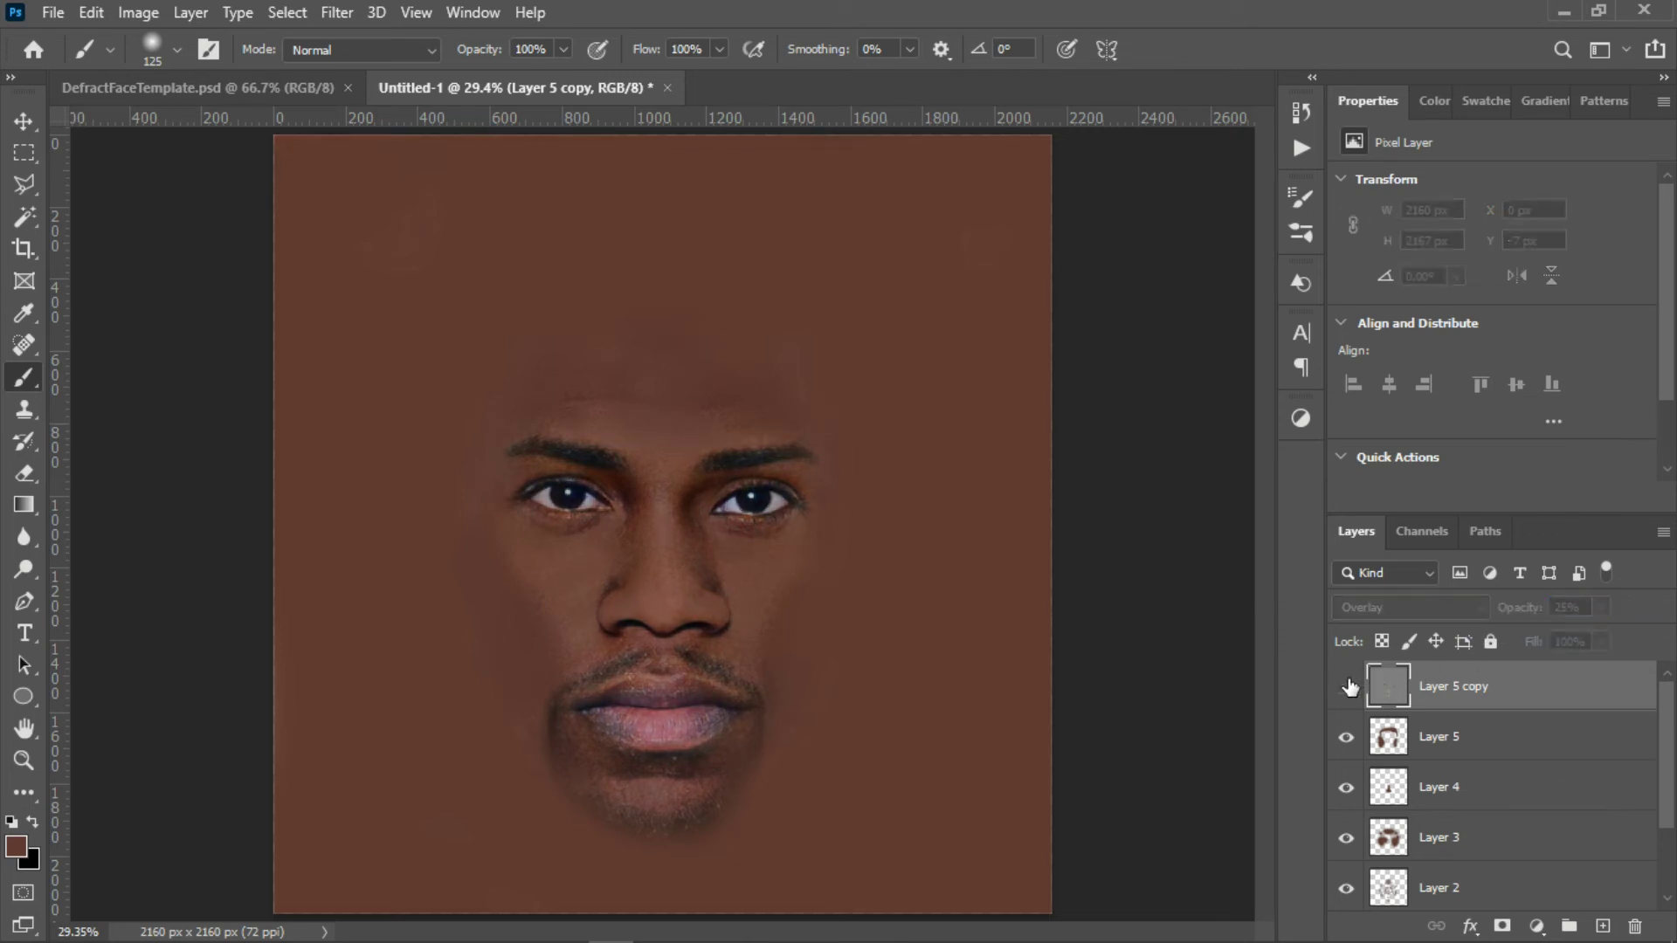
pyautogui.click(1348, 687)
pyautogui.click(1348, 686)
pyautogui.click(1348, 687)
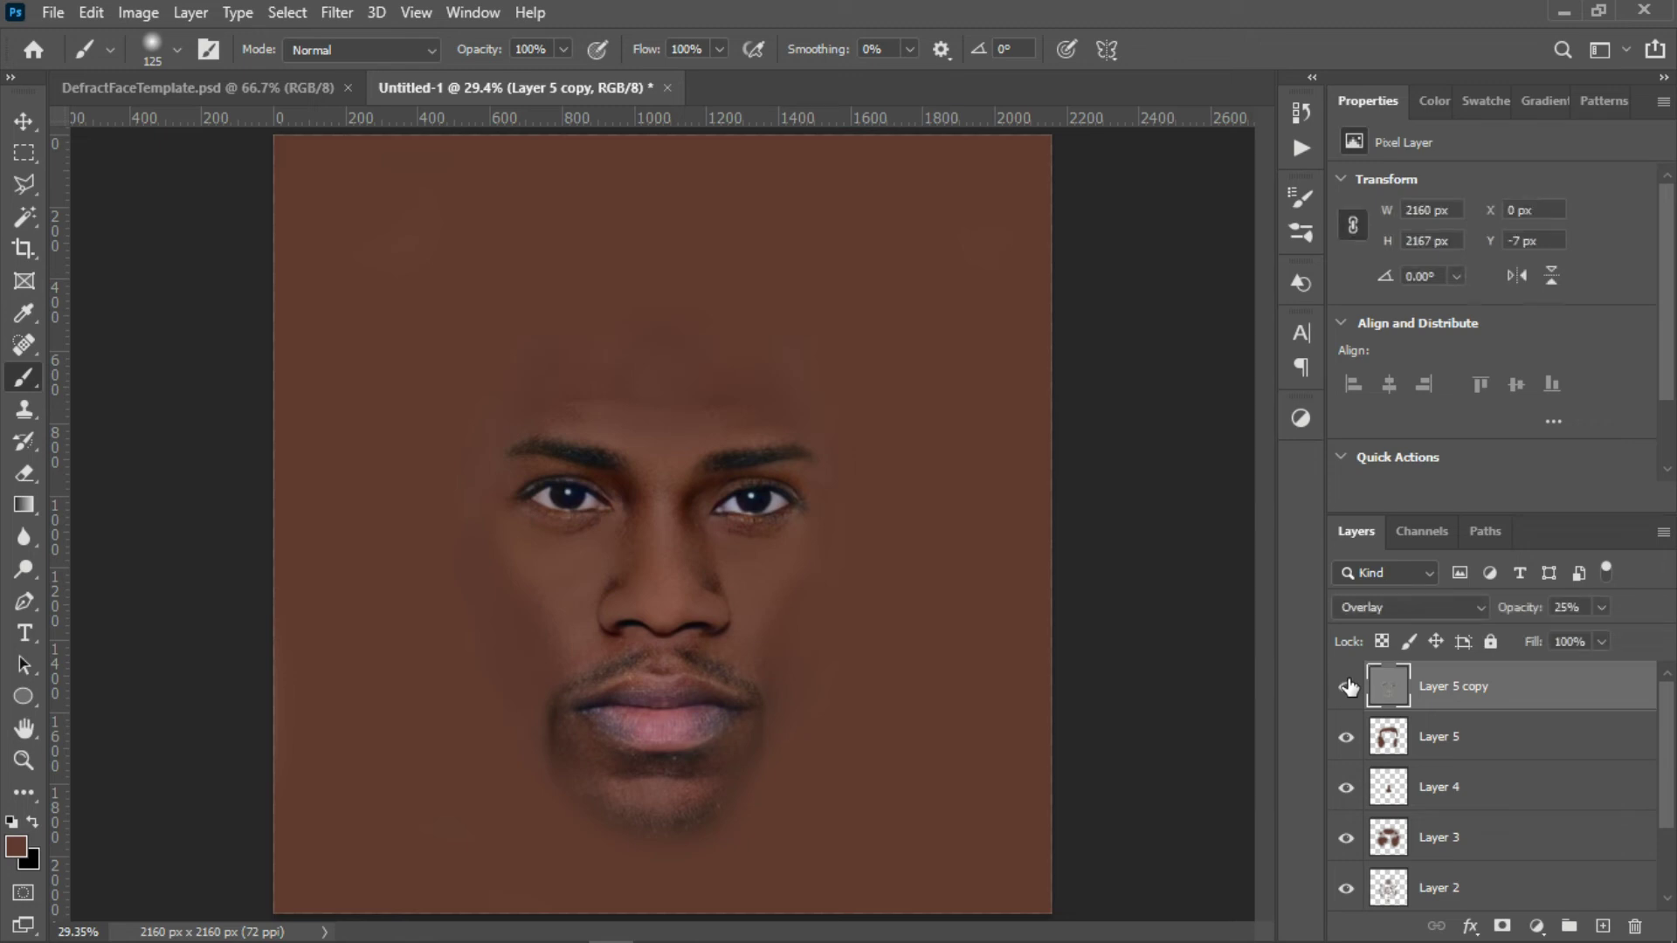
pyautogui.click(1347, 686)
pyautogui.click(1348, 686)
pyautogui.click(1494, 609)
pyautogui.write('50')
pyautogui.press('Return')
pyautogui.hotkey('ctrl', 'z')
pyautogui.click(1537, 926)
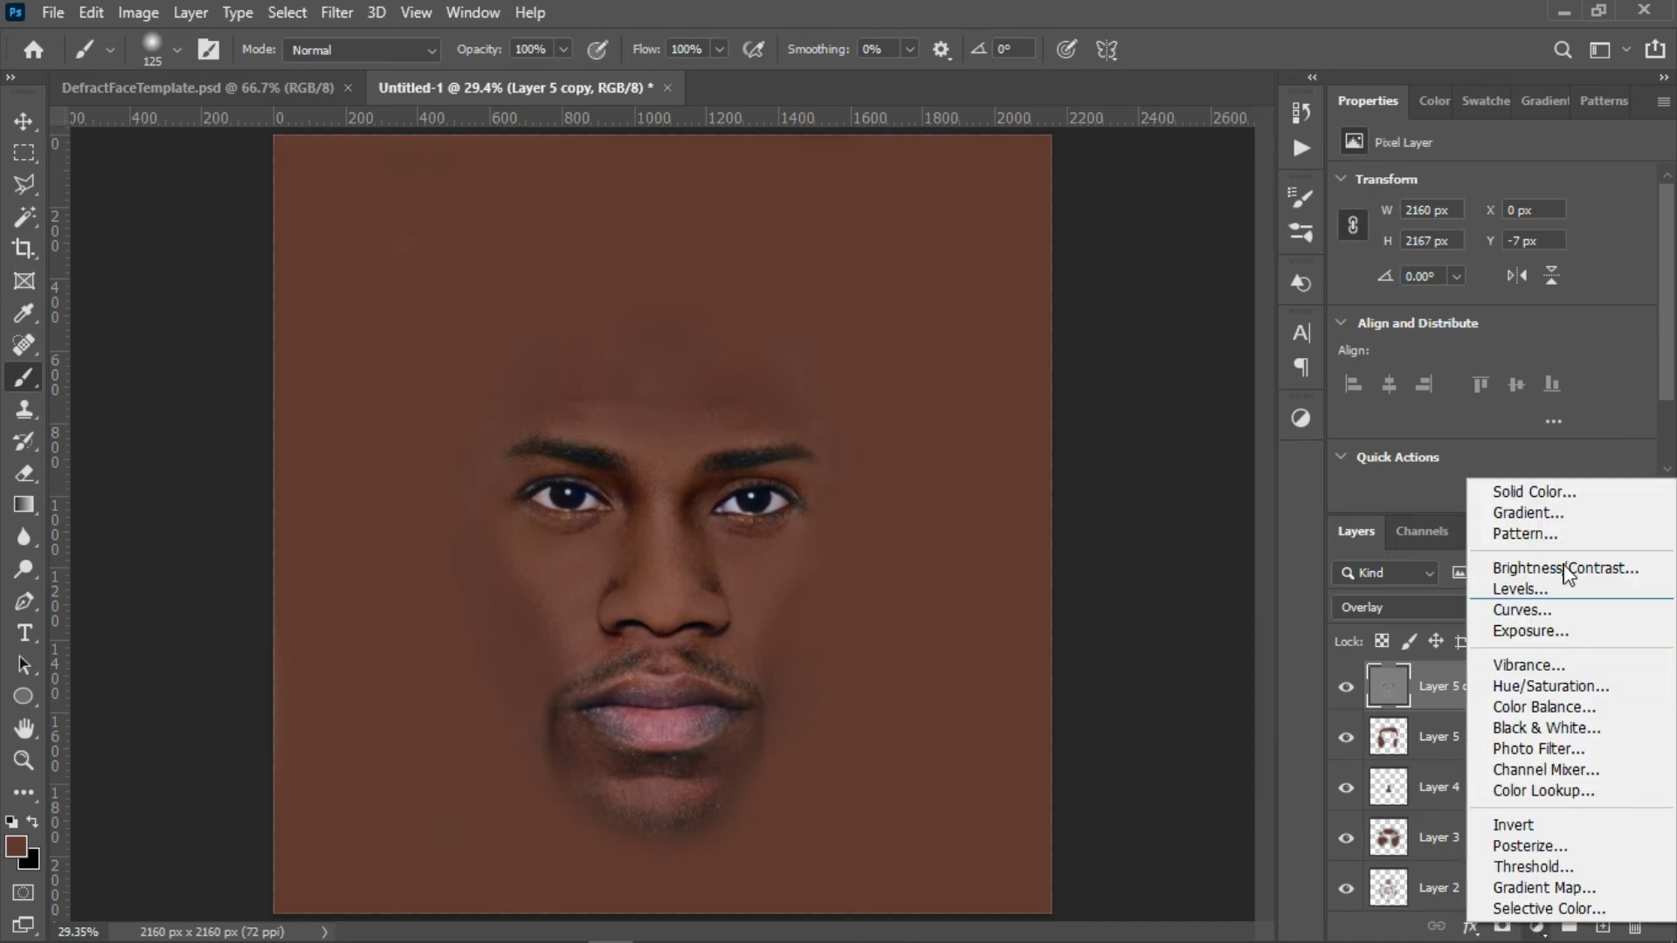
pyautogui.click(1503, 591)
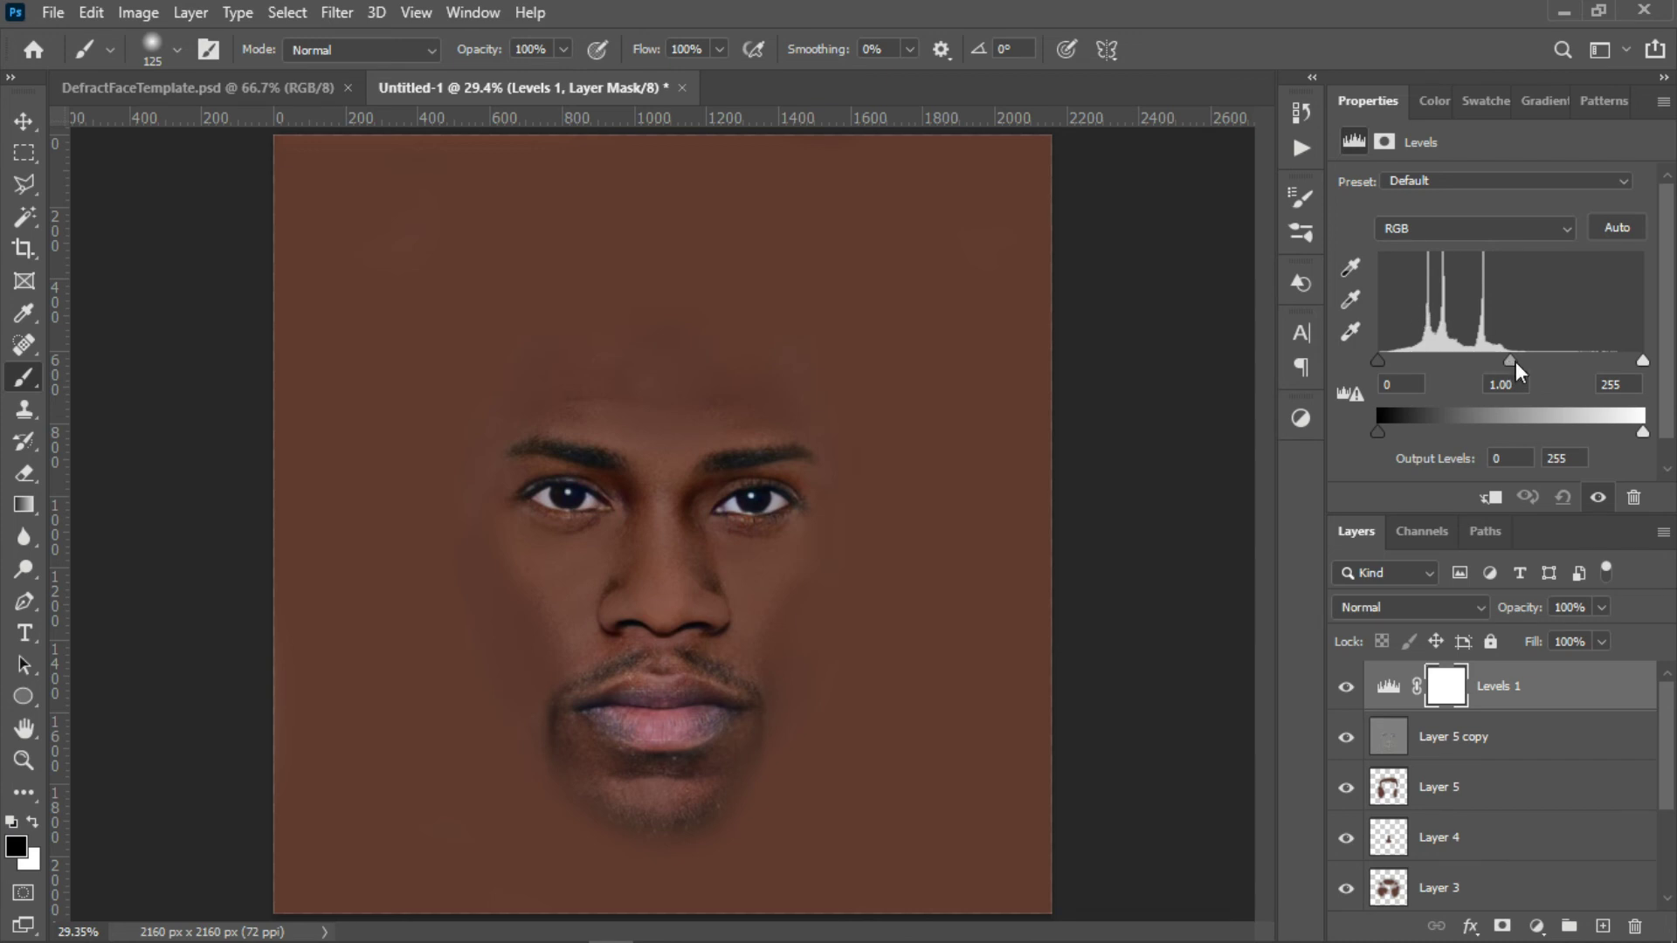
pyautogui.moveTo(1509, 363); pyautogui.dragTo(1549, 359)
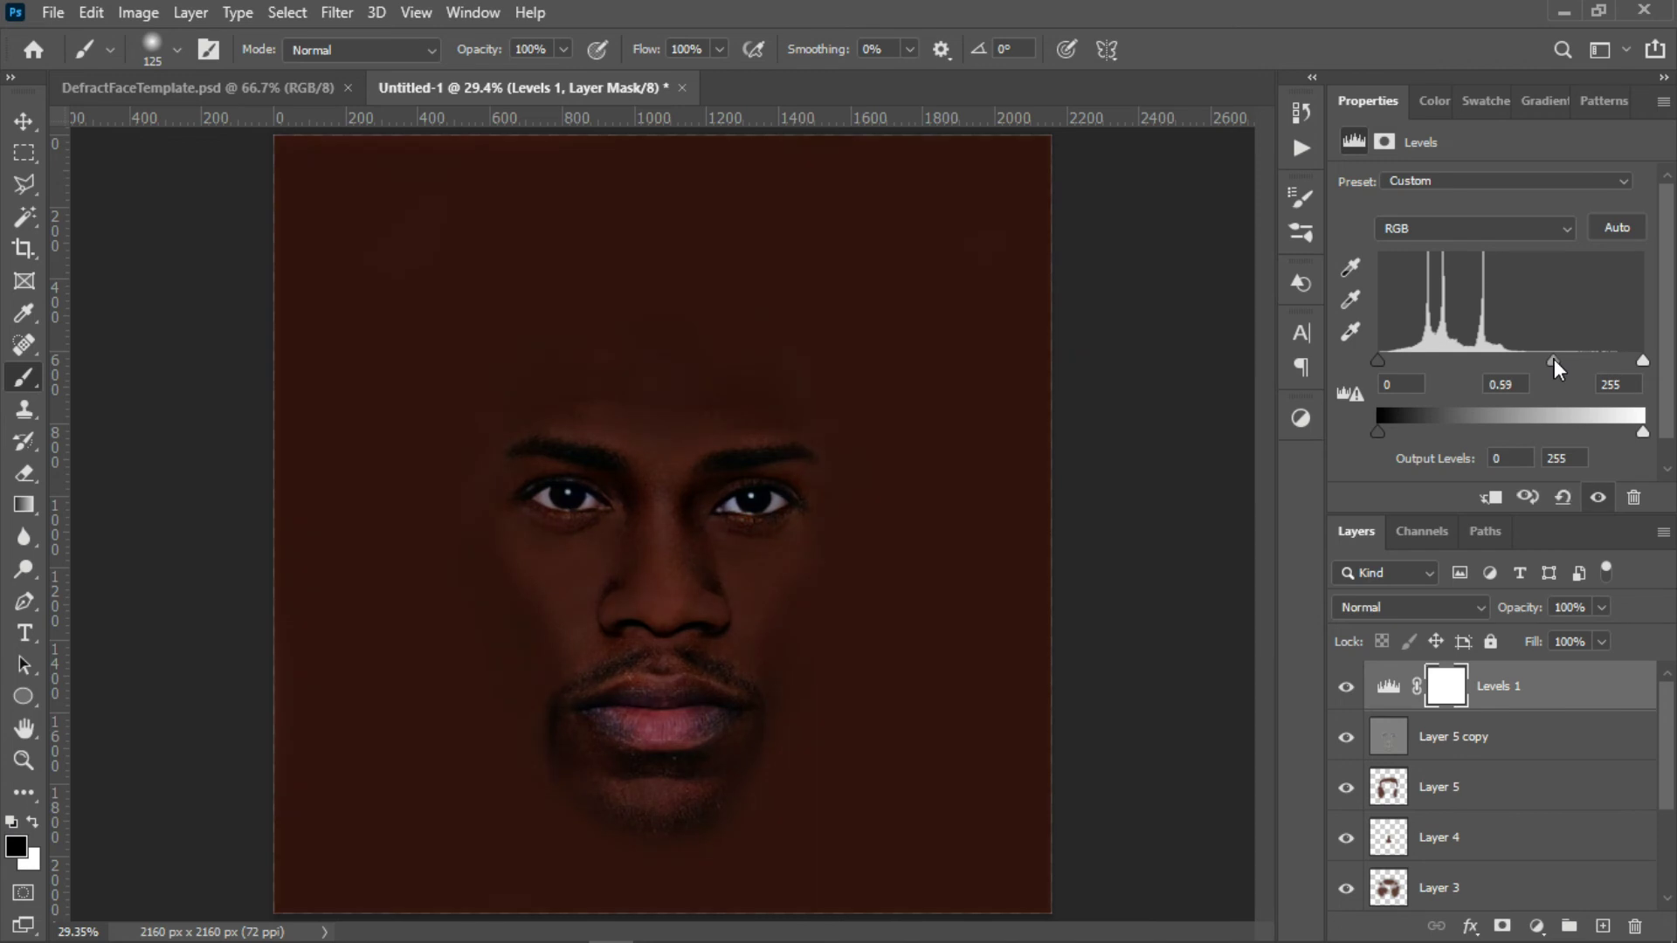
pyautogui.moveTo(1554, 359); pyautogui.dragTo(1510, 359)
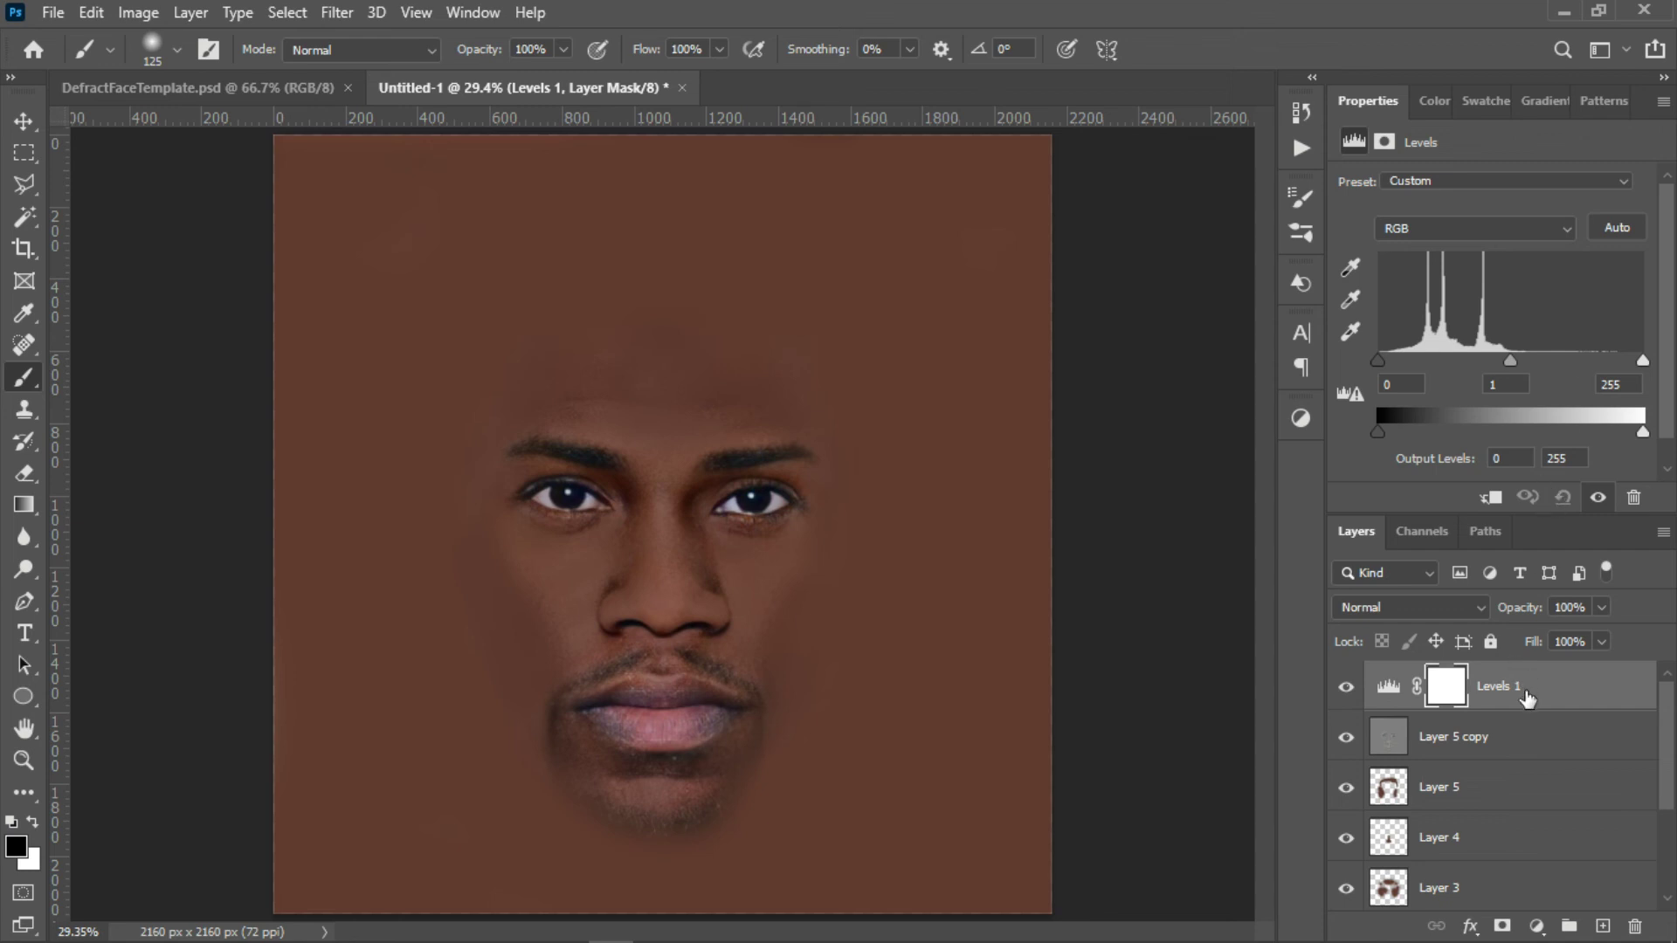
pyautogui.moveTo(1529, 695); pyautogui.dragTo(1633, 924)
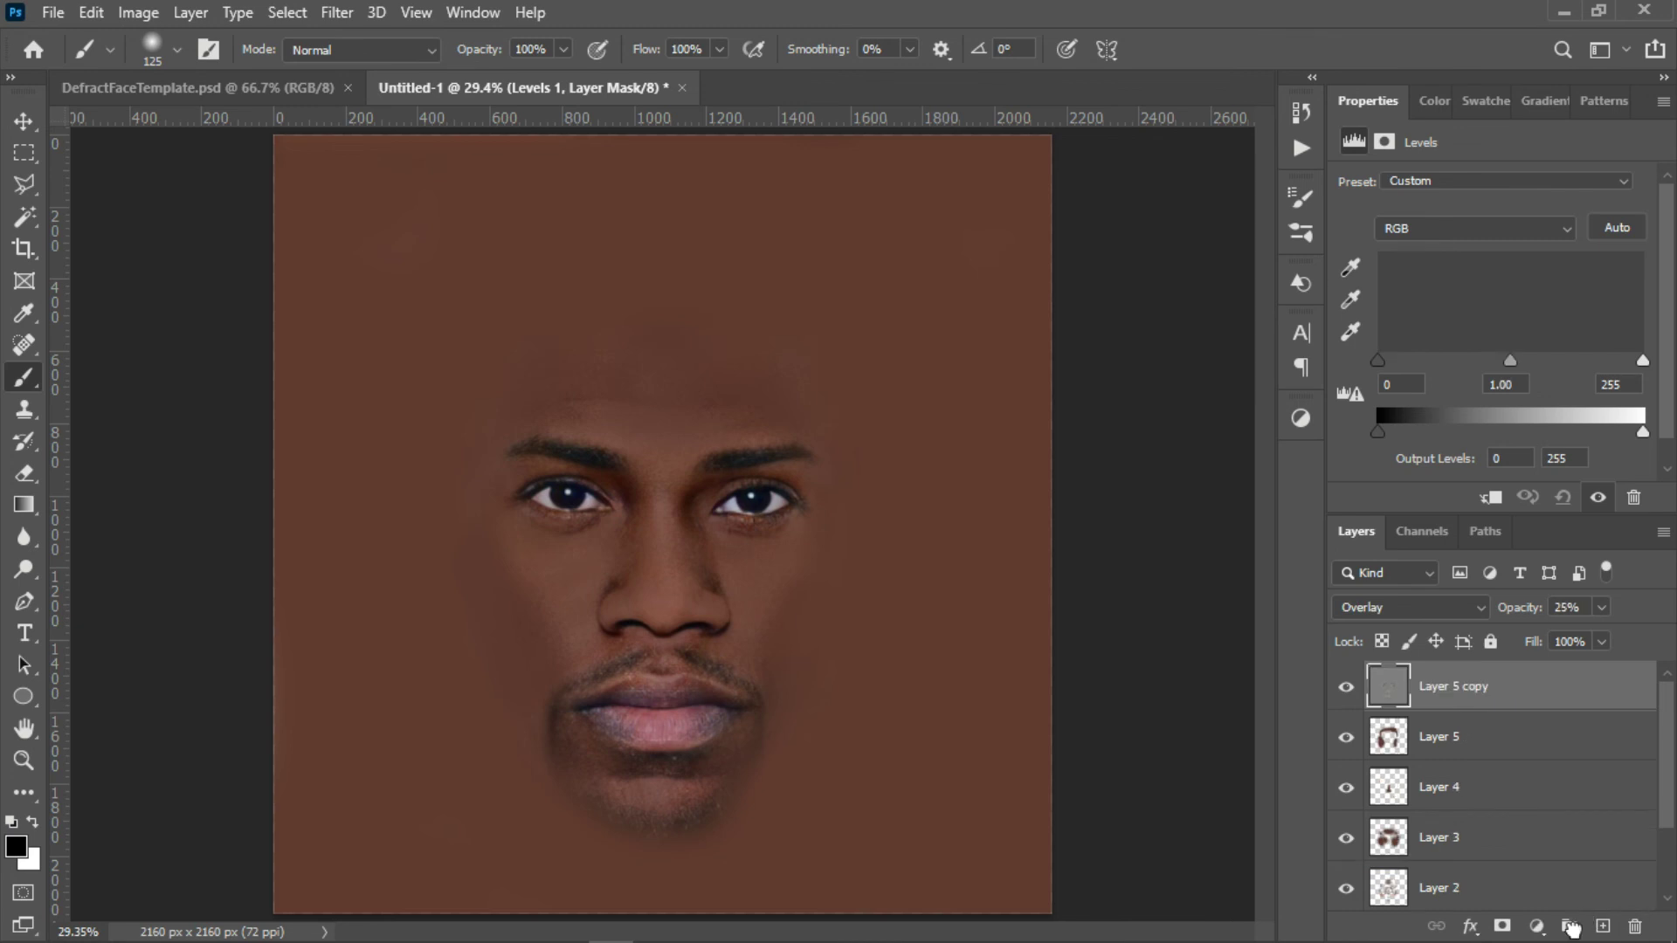
# Add a Hue/Saturation adjustment layer with Hue +8, trying higher Saturation before resetting it to 0
pyautogui.click(1539, 926)
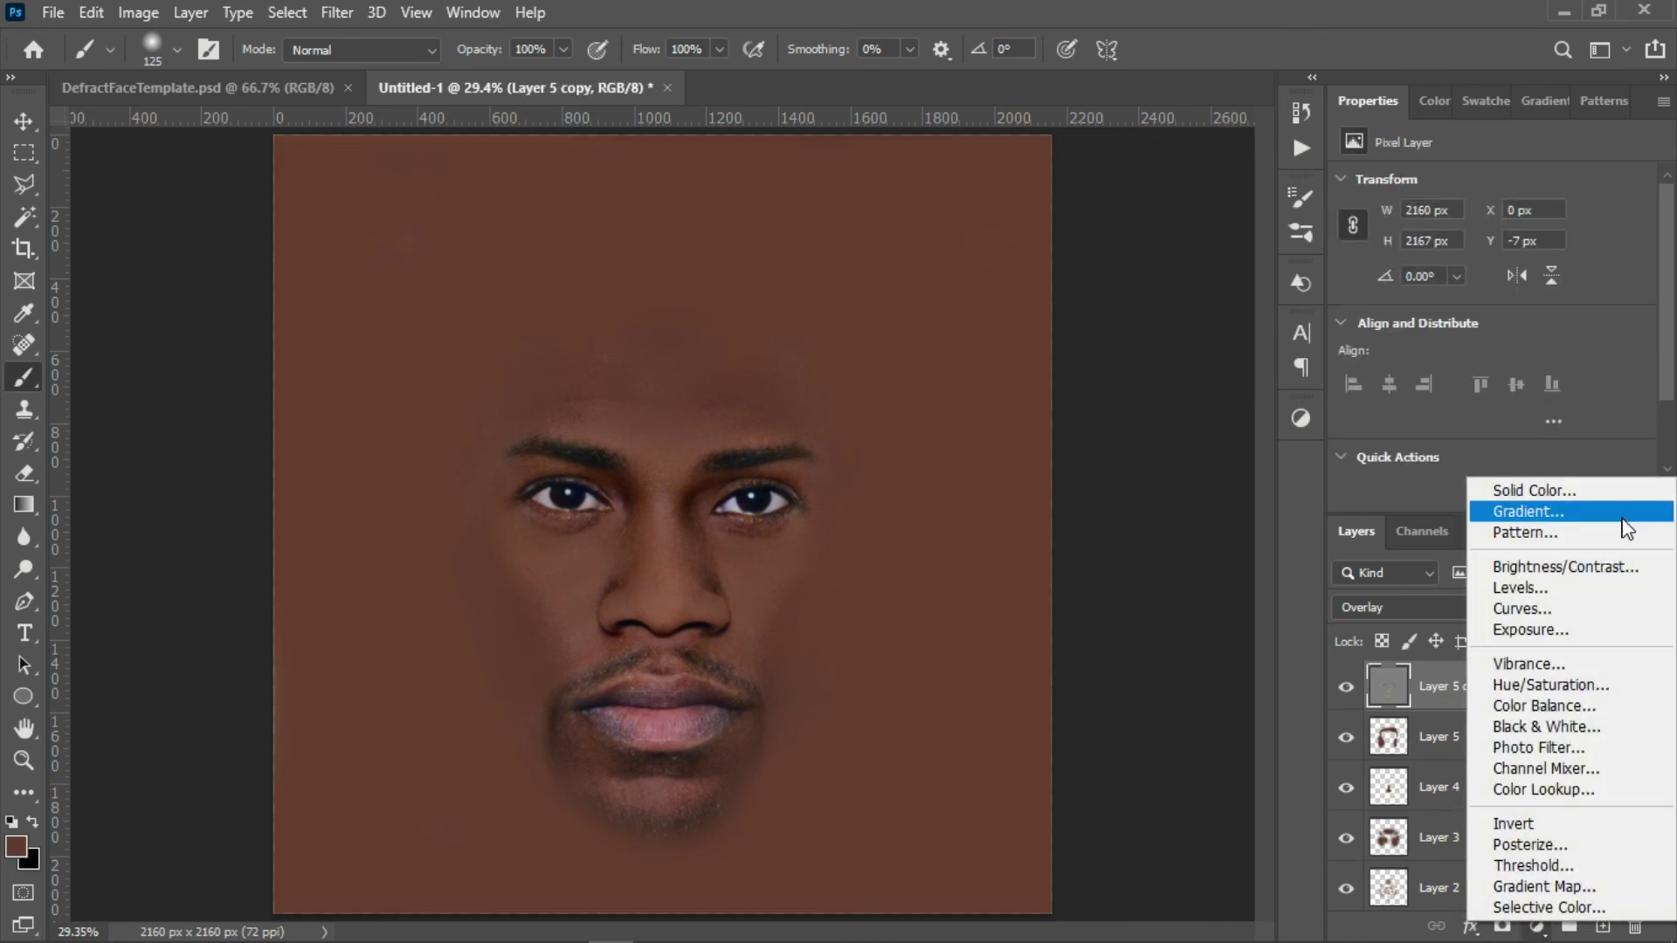
pyautogui.click(1549, 684)
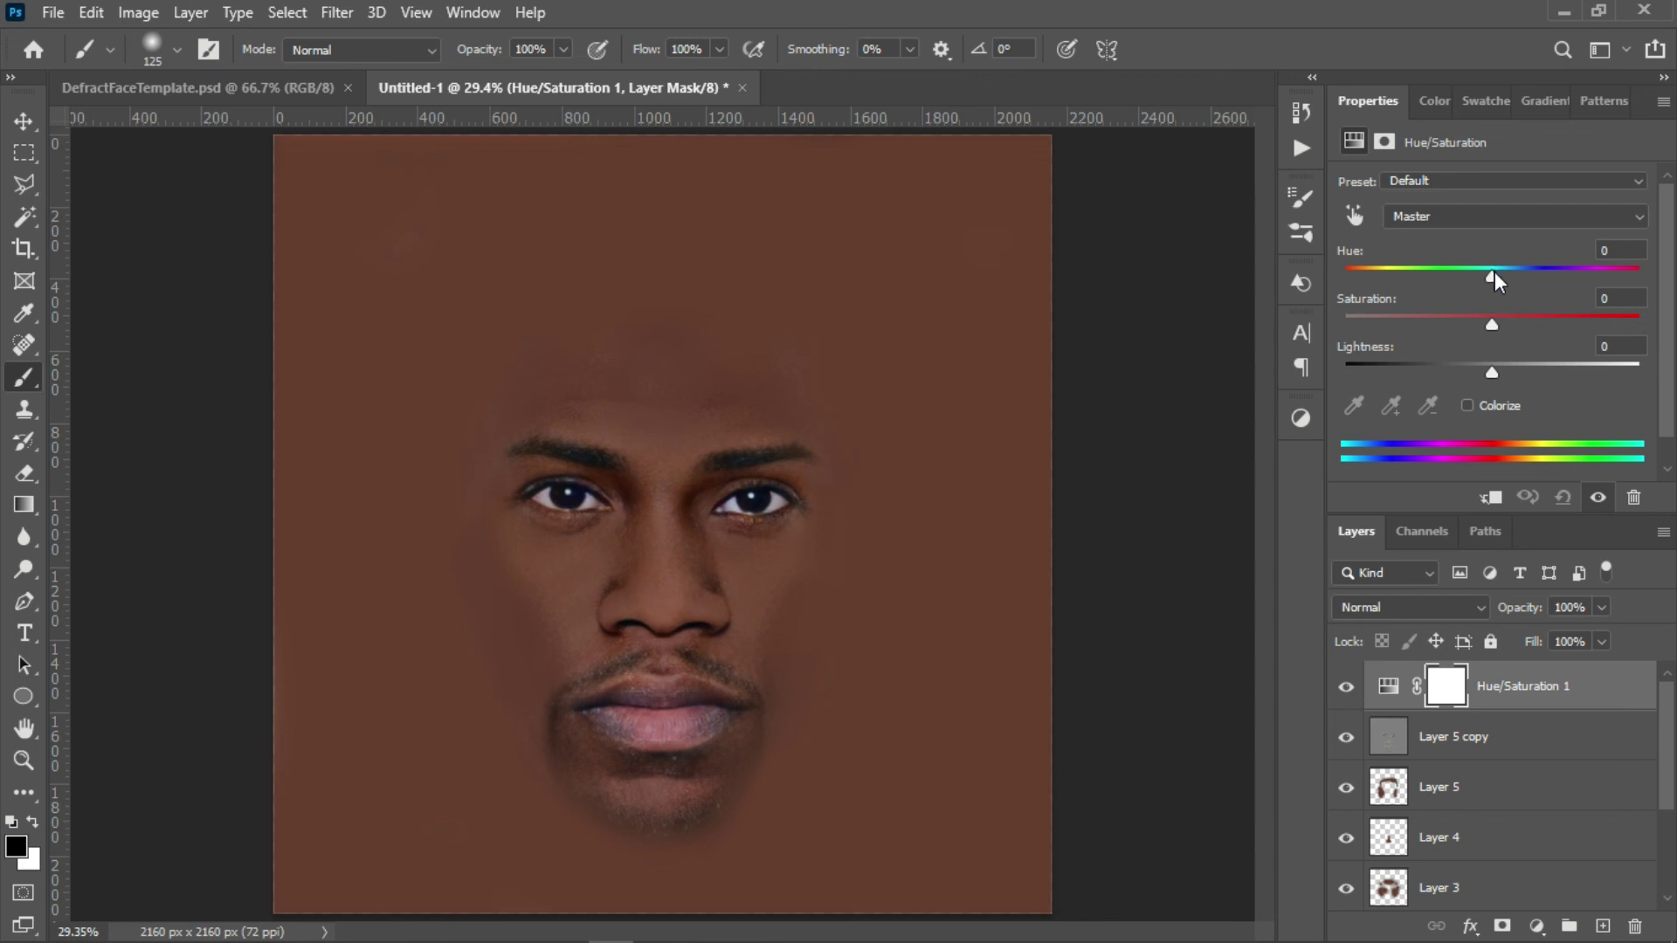
pyautogui.click(1494, 280)
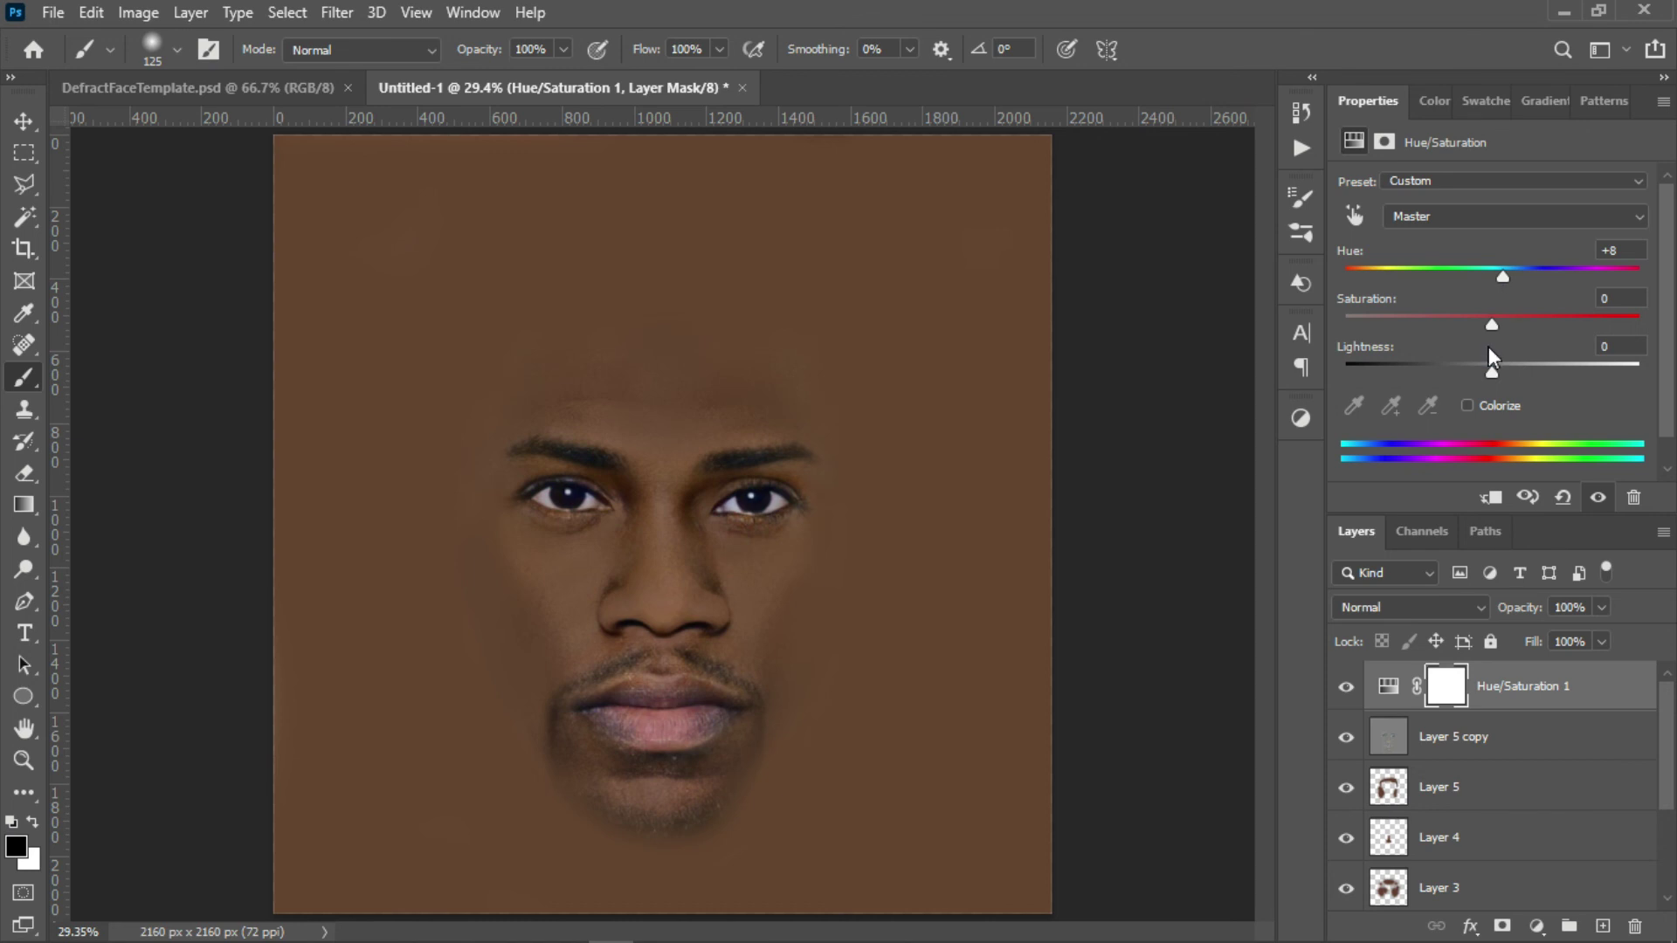
pyautogui.moveTo(1492, 324); pyautogui.dragTo(1569, 338)
pyautogui.moveTo(1466, 344); pyautogui.dragTo(1601, 316)
pyautogui.click(1618, 298)
pyautogui.write('0')
pyautogui.press('Return')
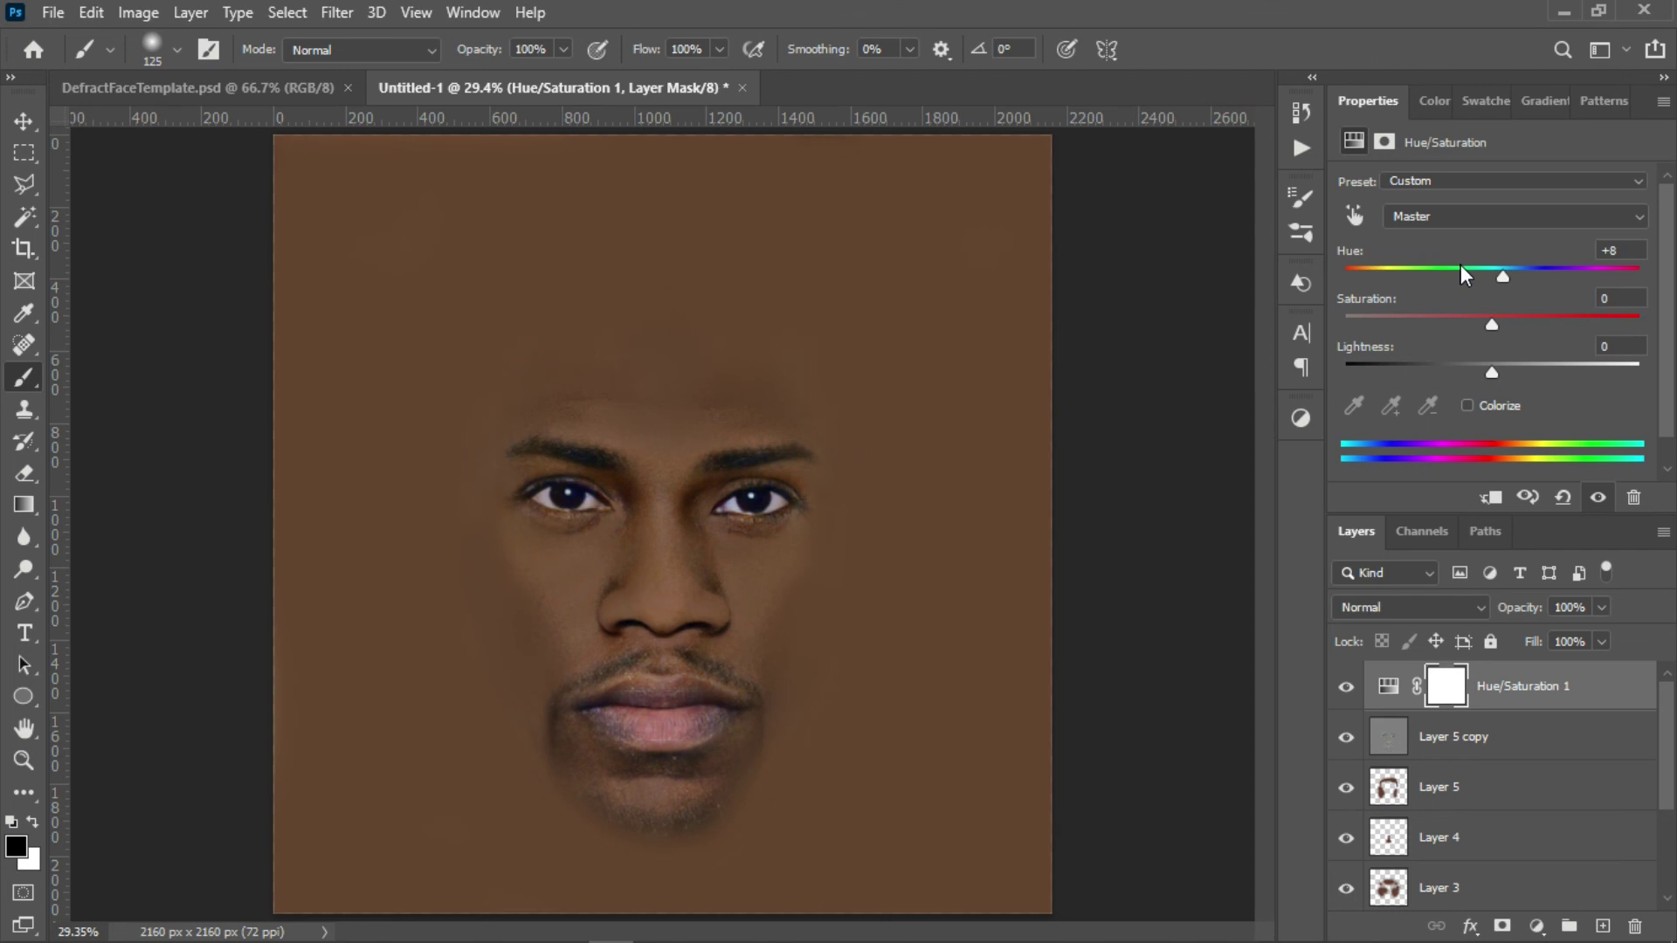